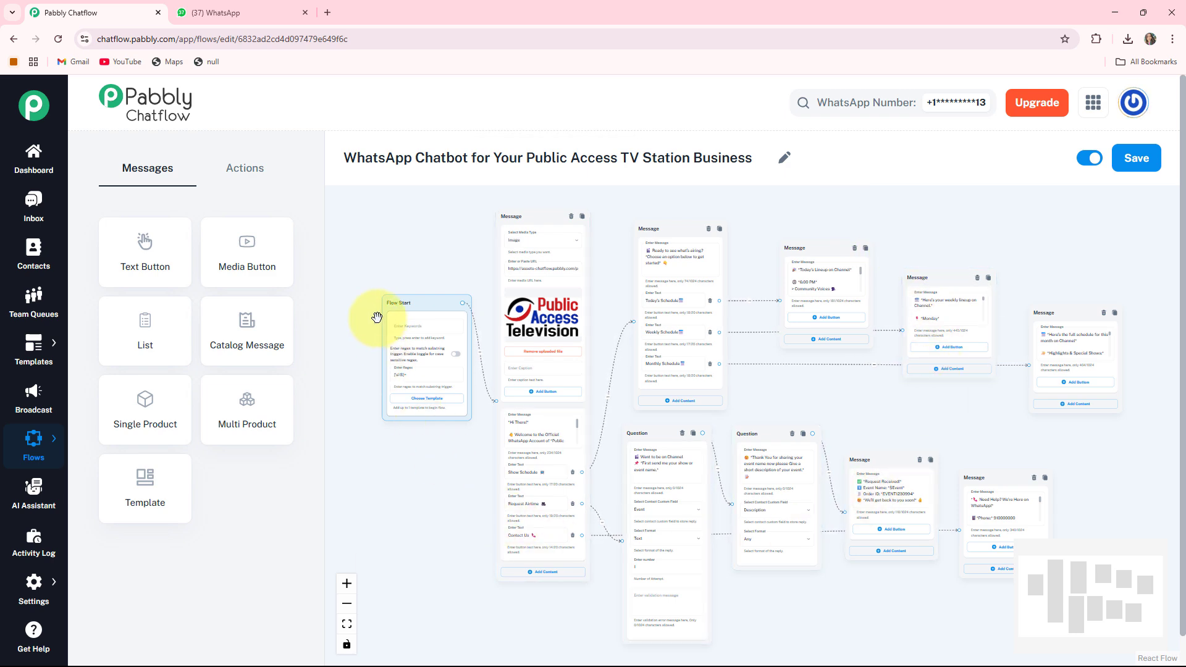
Switch to WhatsApp and send "Hi" in the Public Access TV Station chat to start the chatbot
left_click(198, 14)
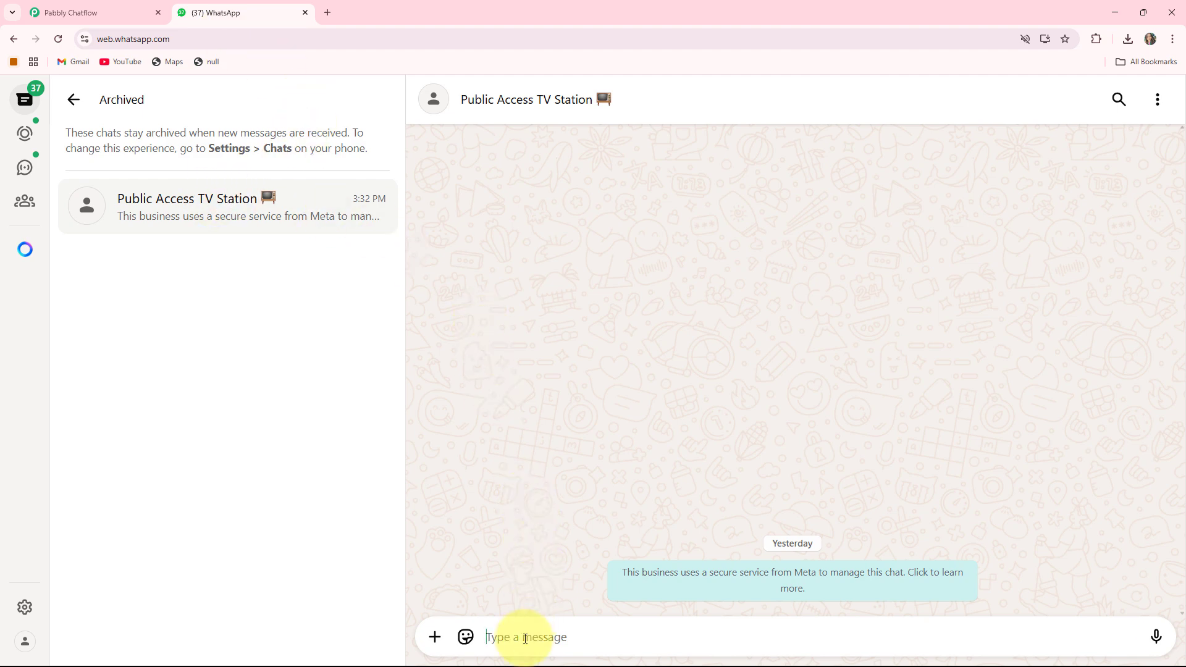
type("Hi")
key("Return")
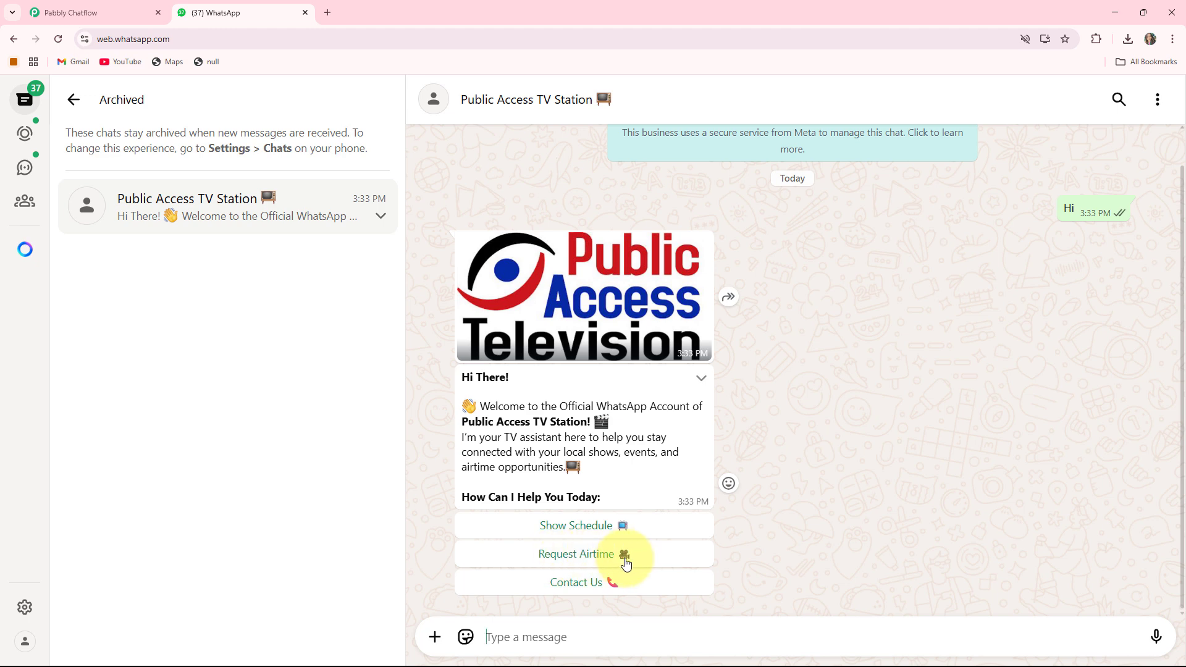
Choose Request Airtime and submit LaughFest Carnival as the event name with a short description of the festival benefiting Gilda's Club
left_click(571, 556)
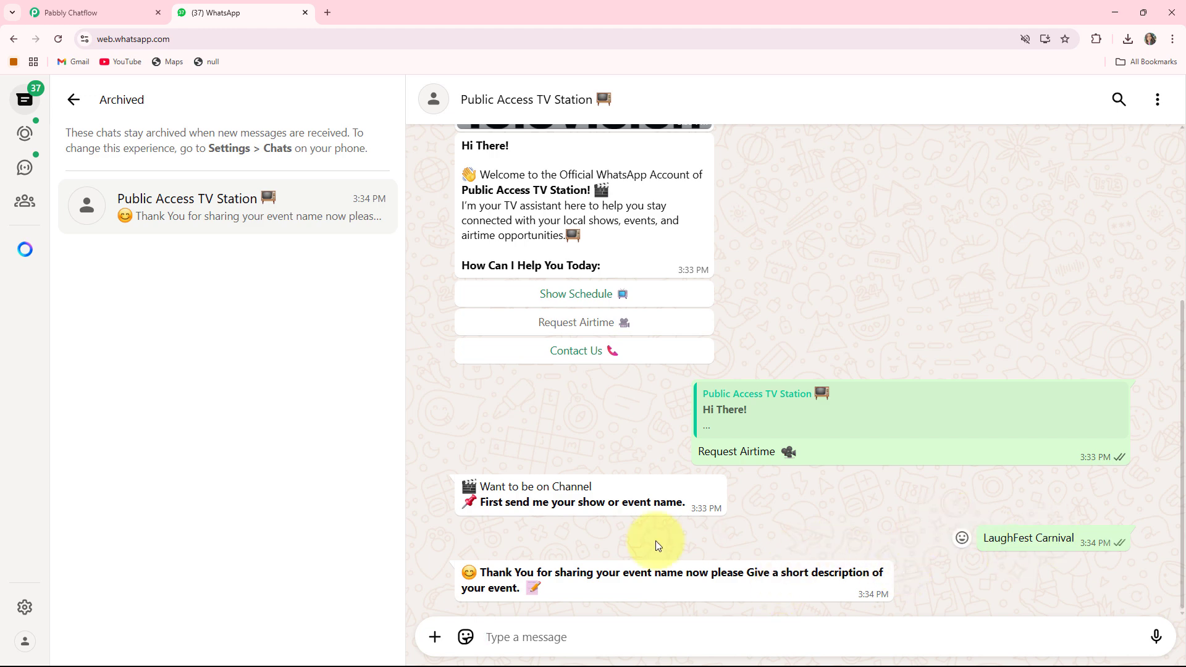
key("Return")
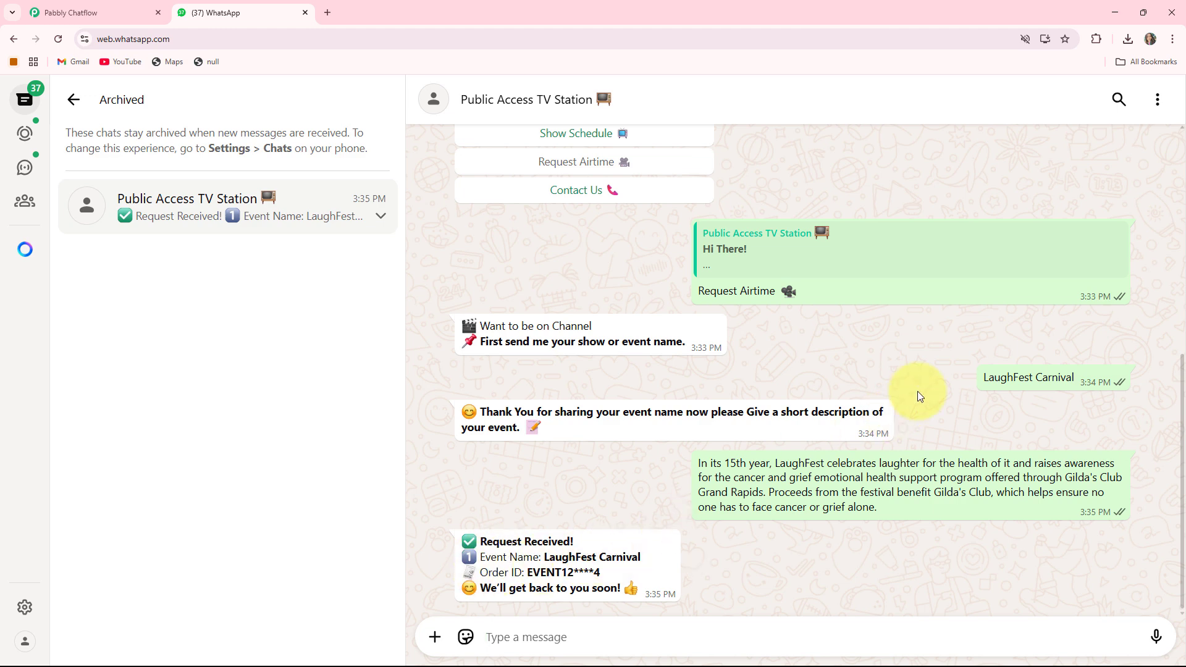
left_click_drag(985, 378, 1093, 379)
left_click(568, 573)
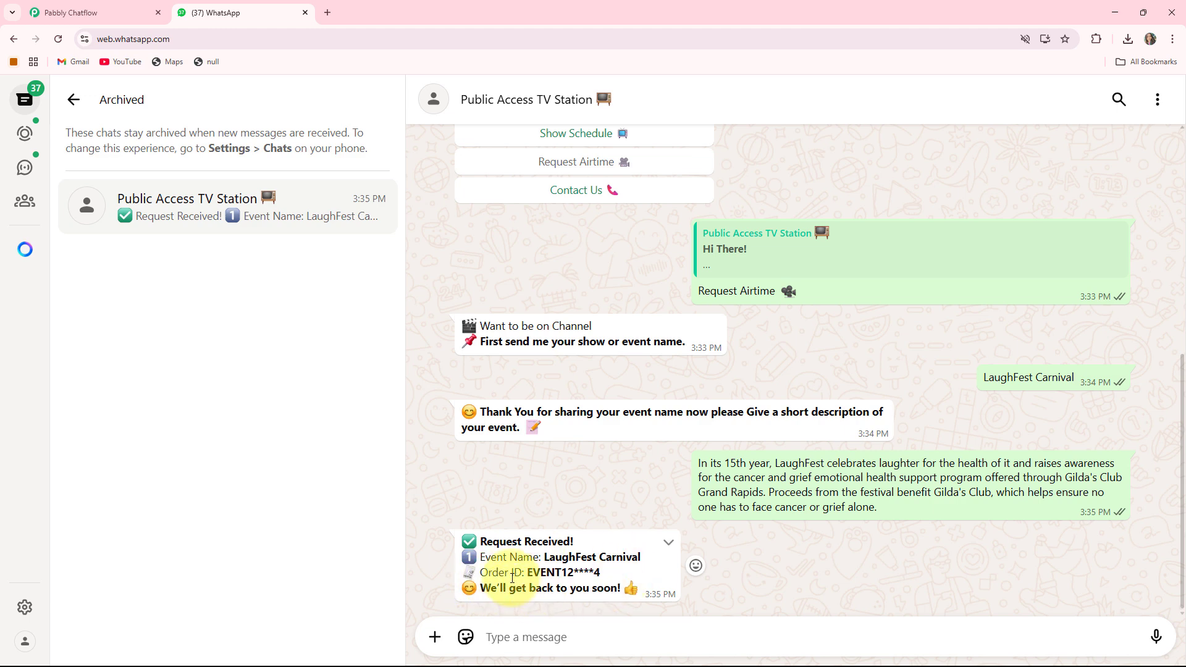
Choose Show Schedule from the chatbot's welcome message and request Today's Schedule
scroll(637, 565, "up", 4)
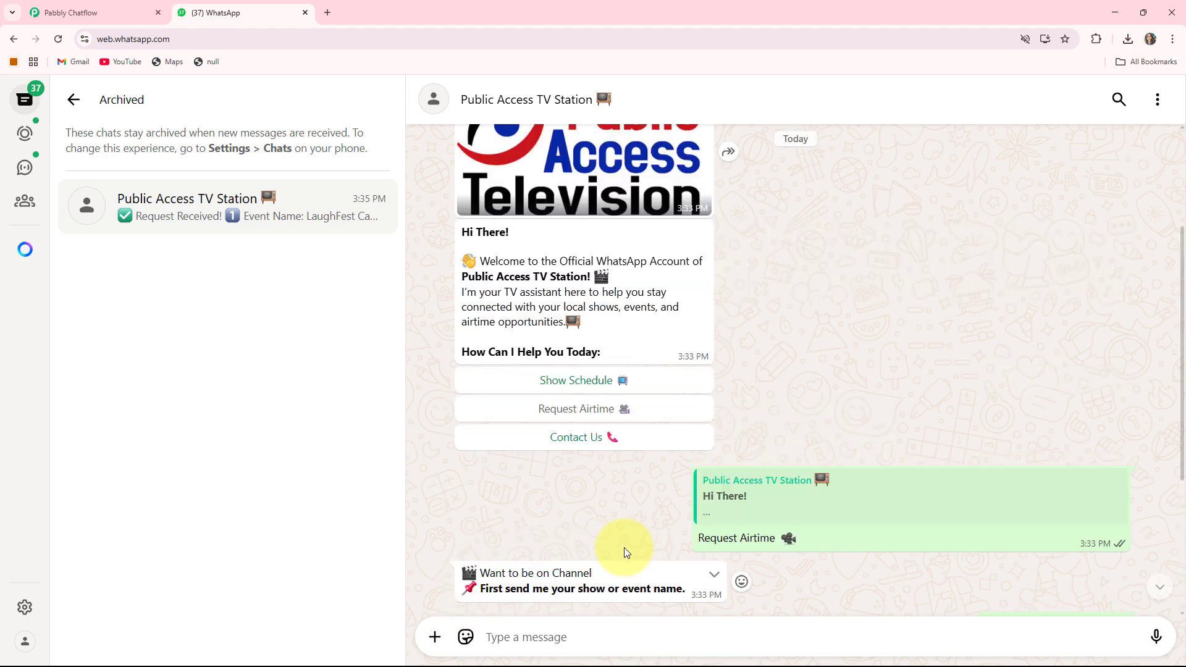
left_click(577, 379)
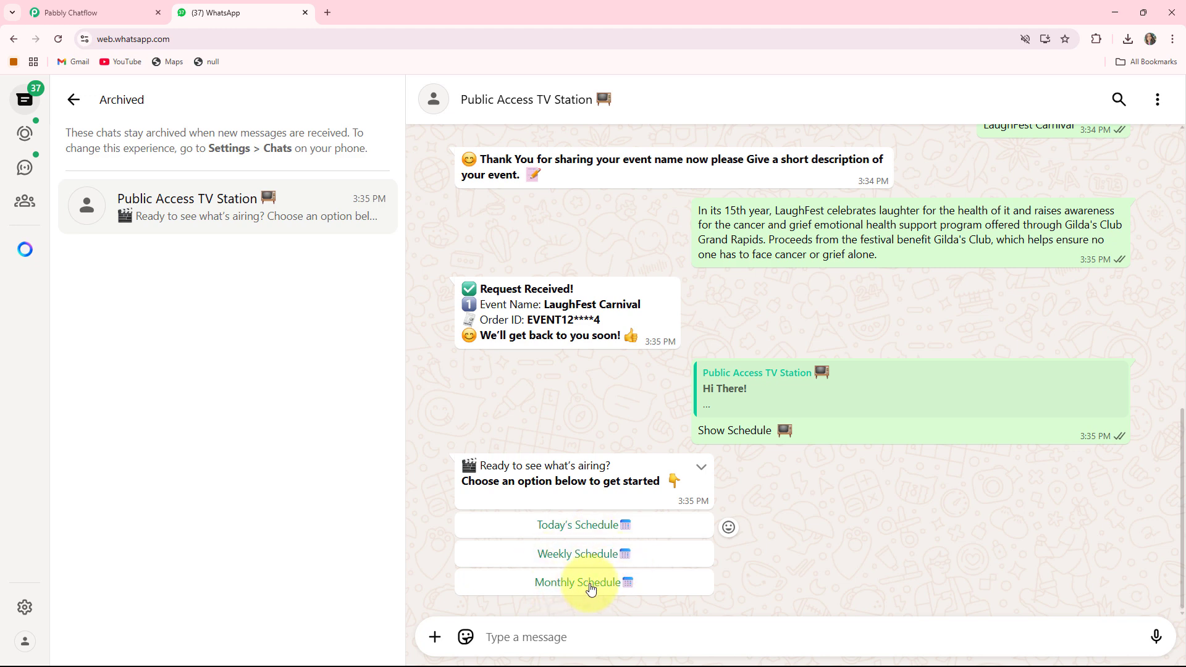
left_click(572, 525)
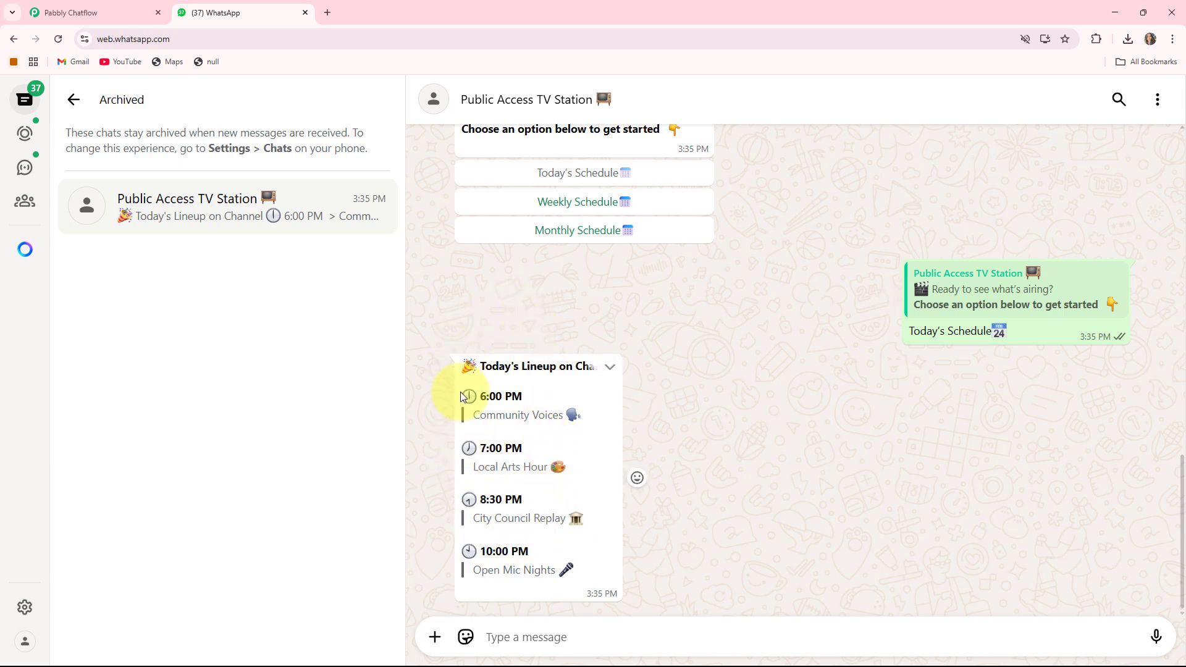
Choose Contact Us in the chatbot's welcome message and review the conversation
scroll(461, 391, "up", 15)
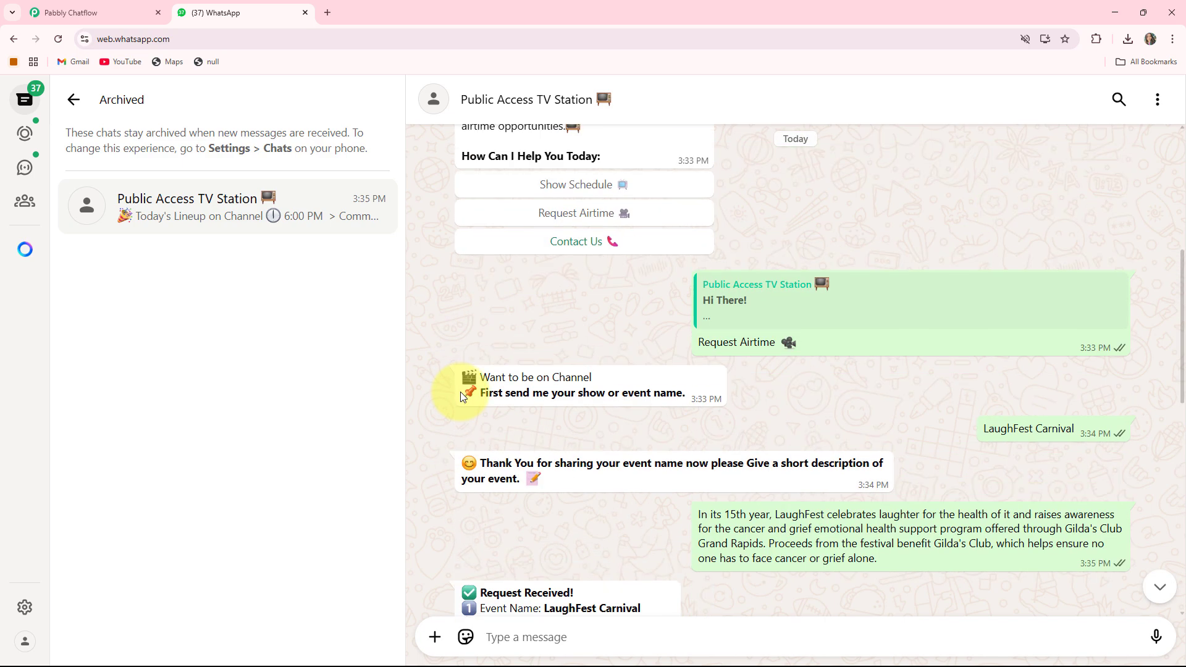
left_click(551, 458)
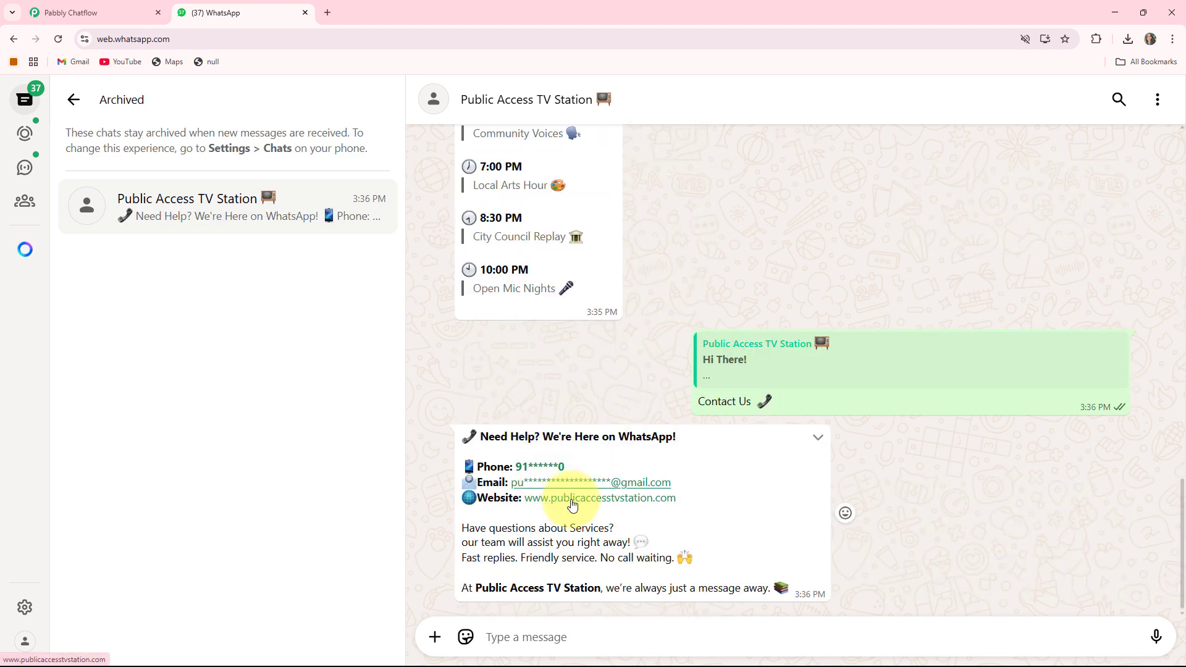
scroll(567, 504, "up", 2)
scroll(572, 505, "down", 2)
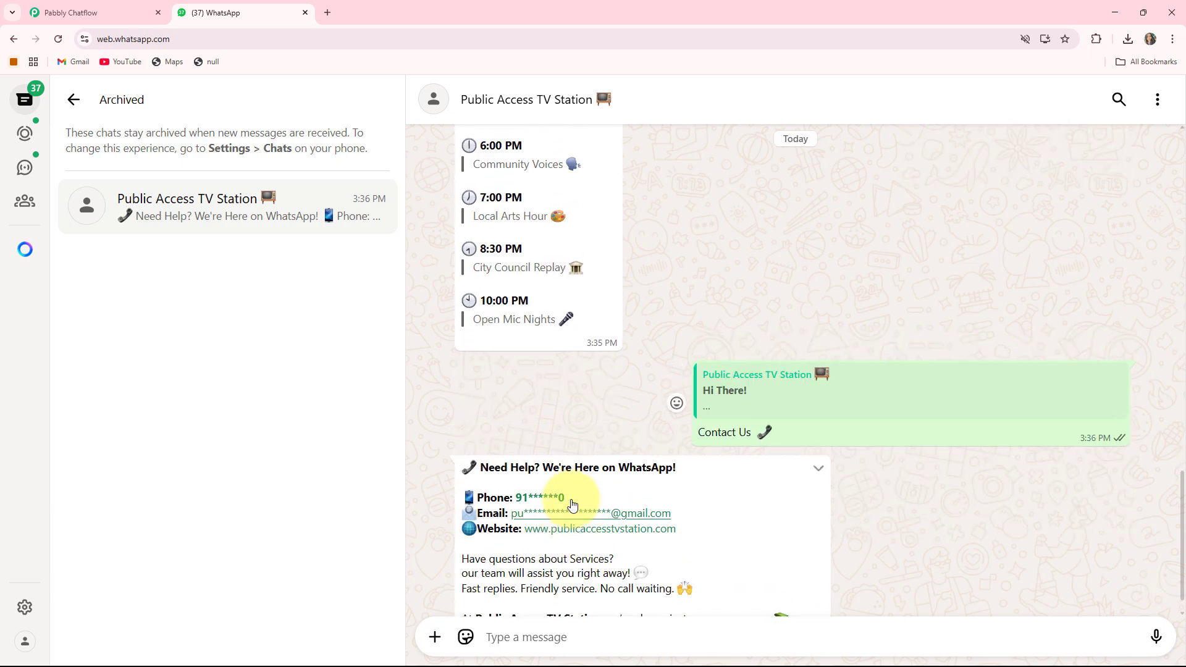
scroll(571, 501, "up", 12)
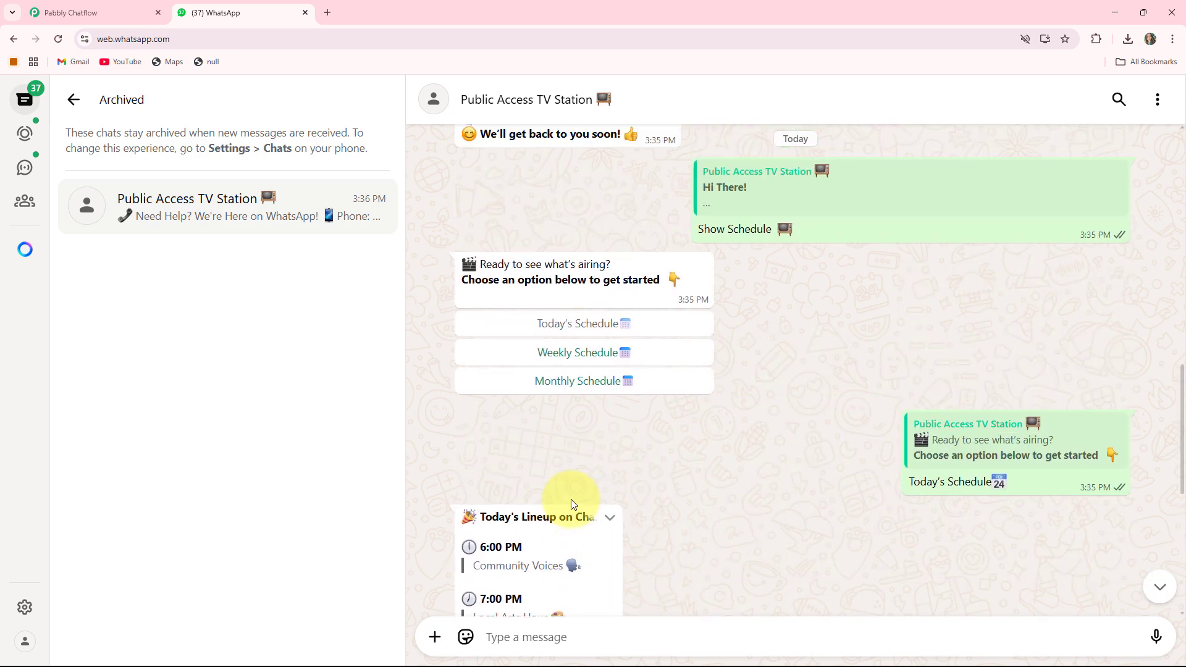
scroll(571, 503, "up", 5)
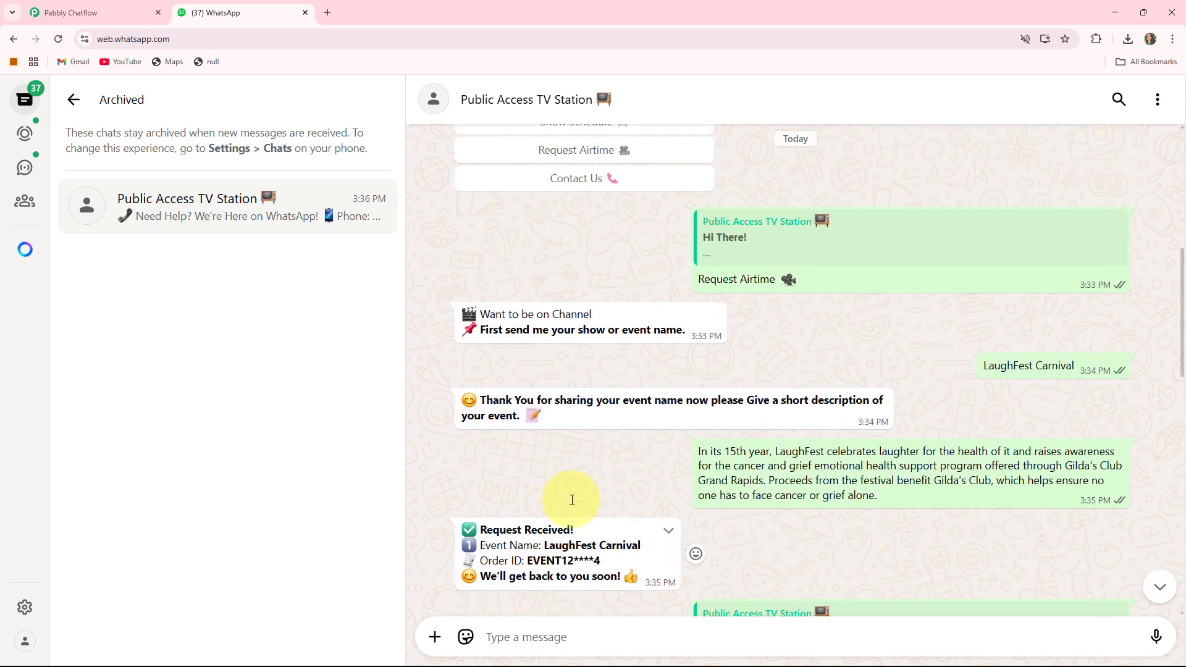
scroll(571, 499, "up", 2)
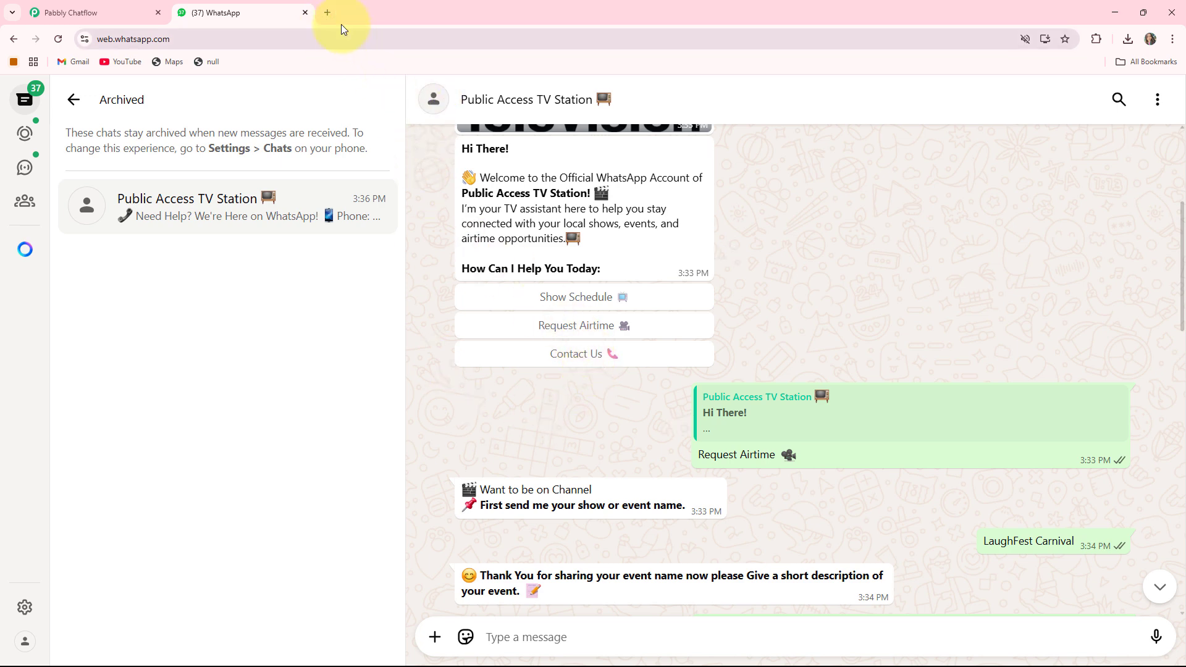
Open pabbly.com/chatflow in a new browser tab and sign in to the Pabbly account
left_click(329, 13)
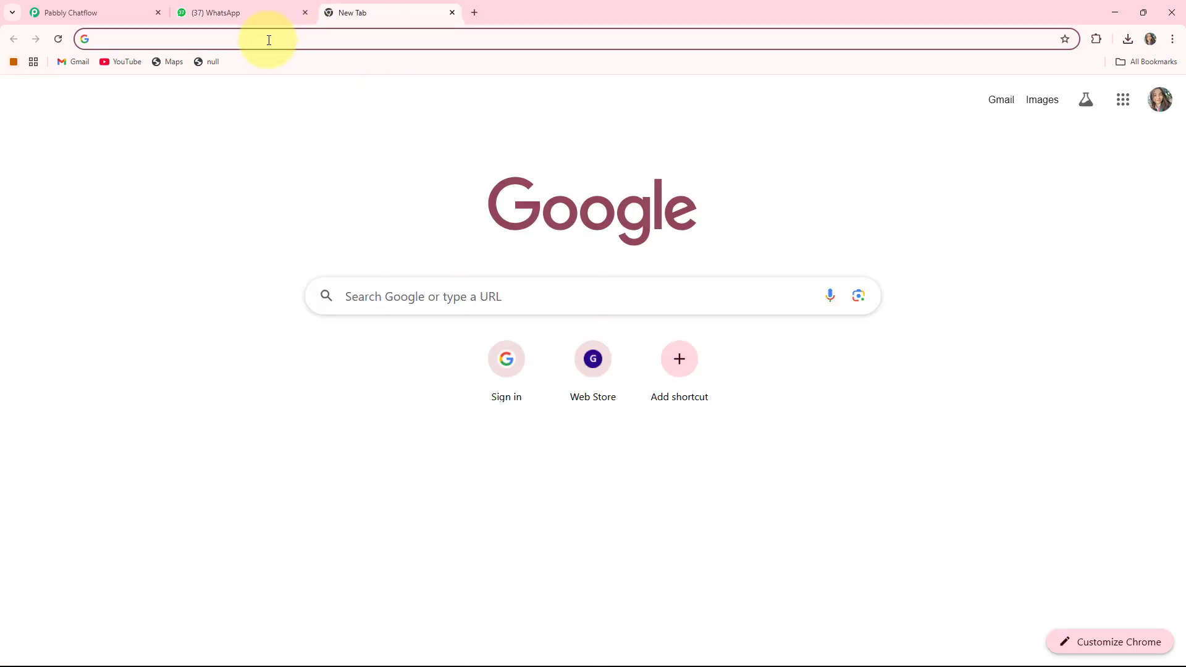
type("pabbly.com/chatflow")
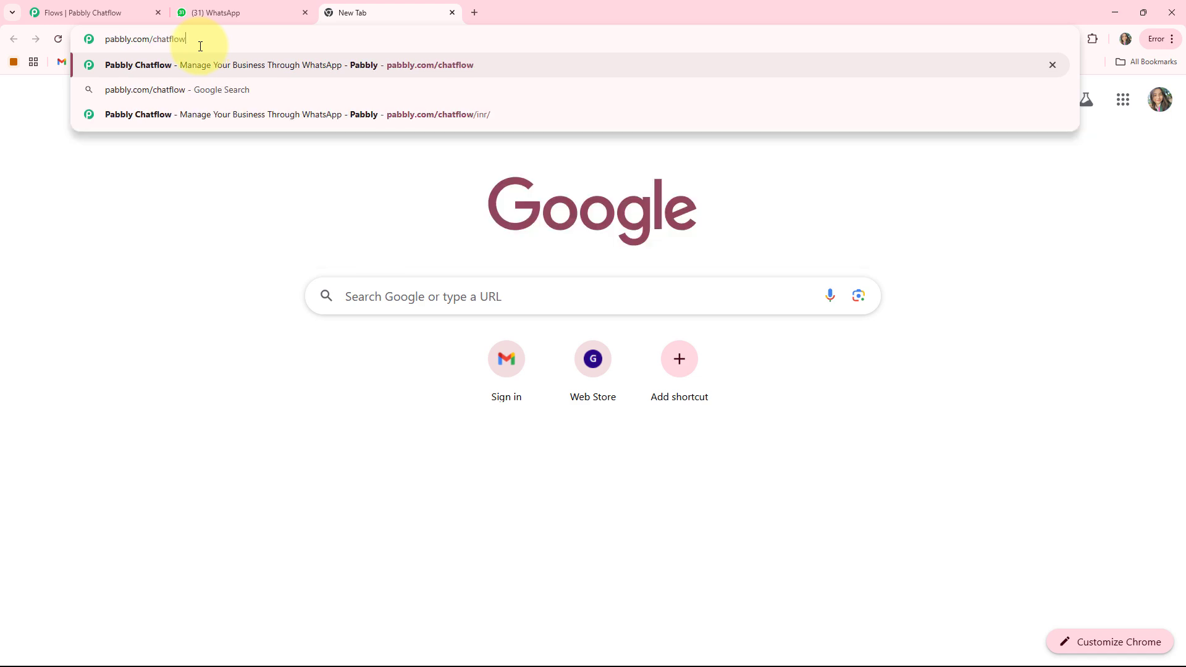
key("Return")
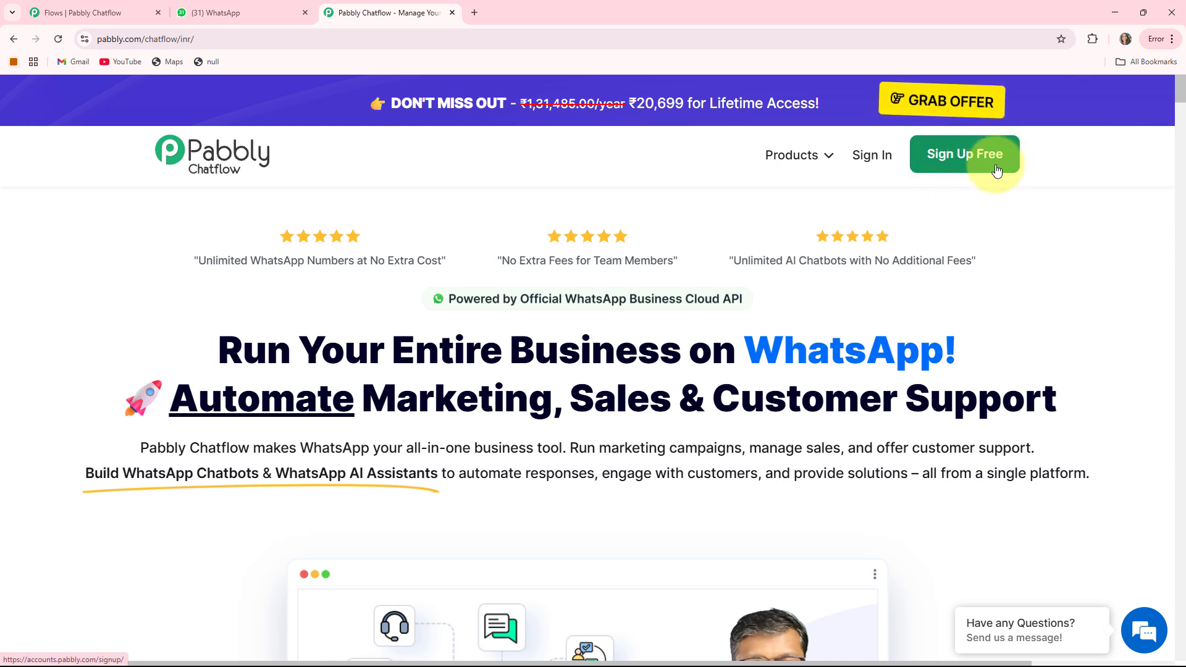
left_click(873, 157)
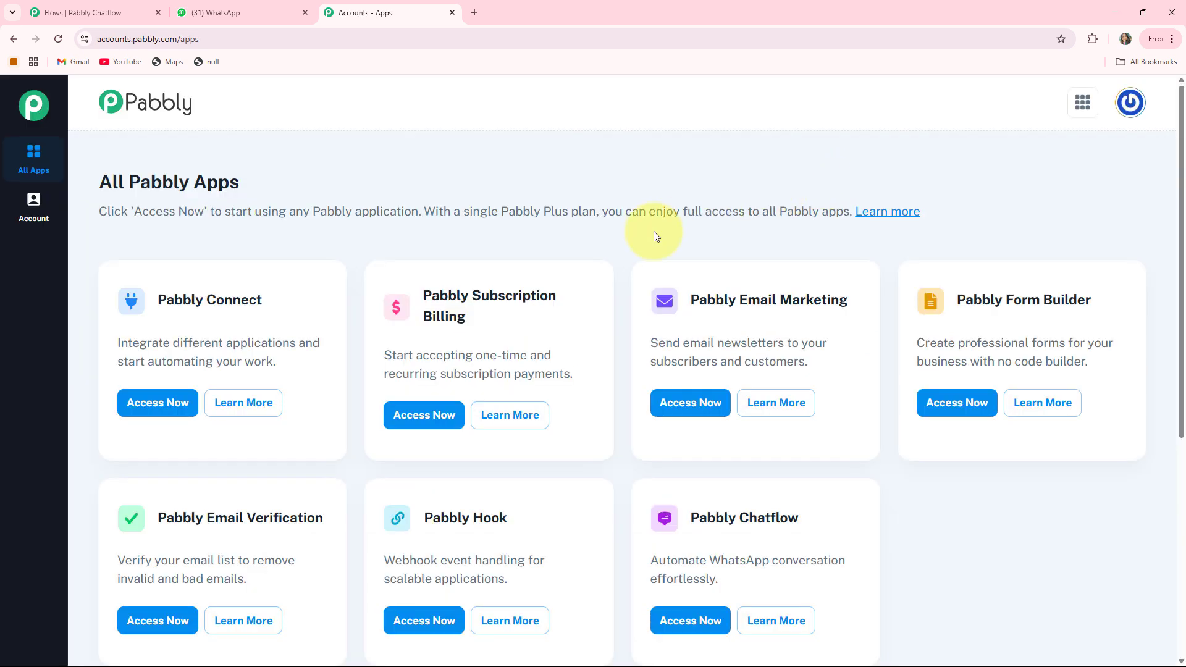
Find Pabbly Chatflow among all Pabbly apps and access its dashboard
scroll(741, 432, "down", 1)
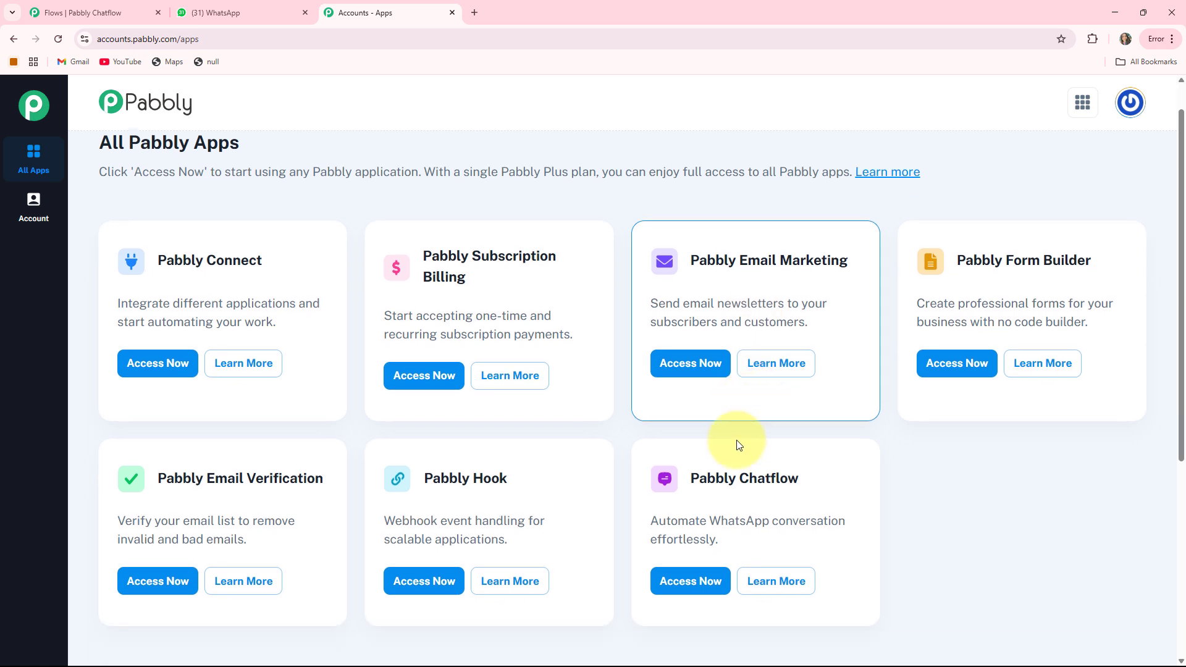
scroll(739, 445, "down", 1)
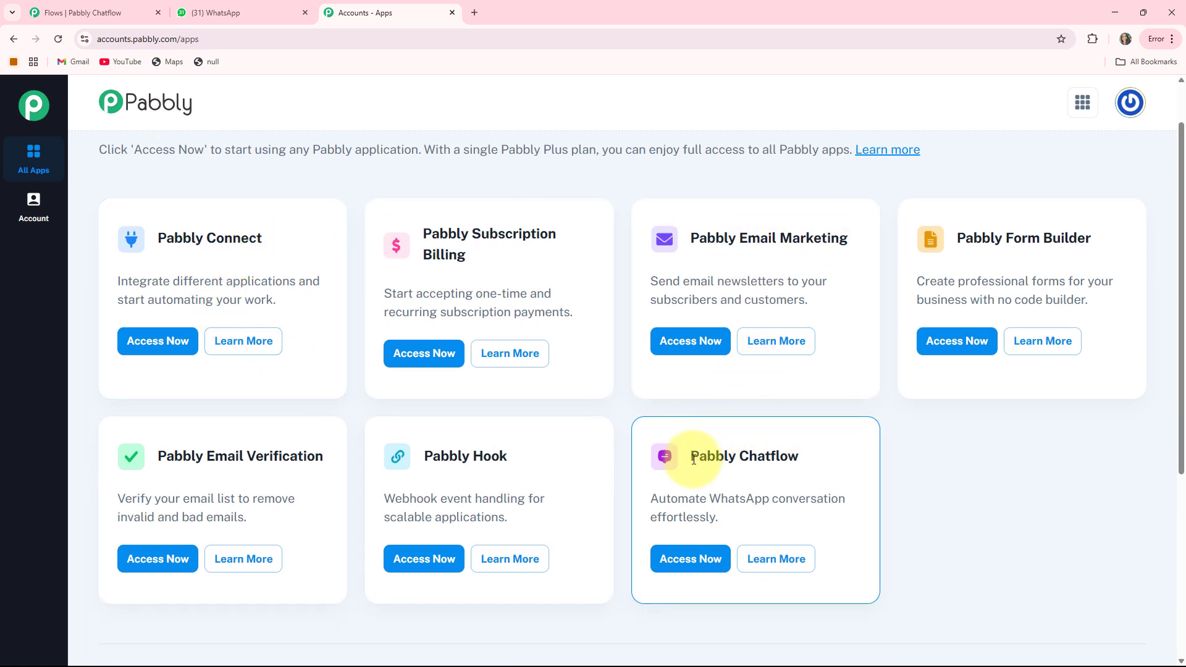
left_click_drag(694, 459, 840, 456)
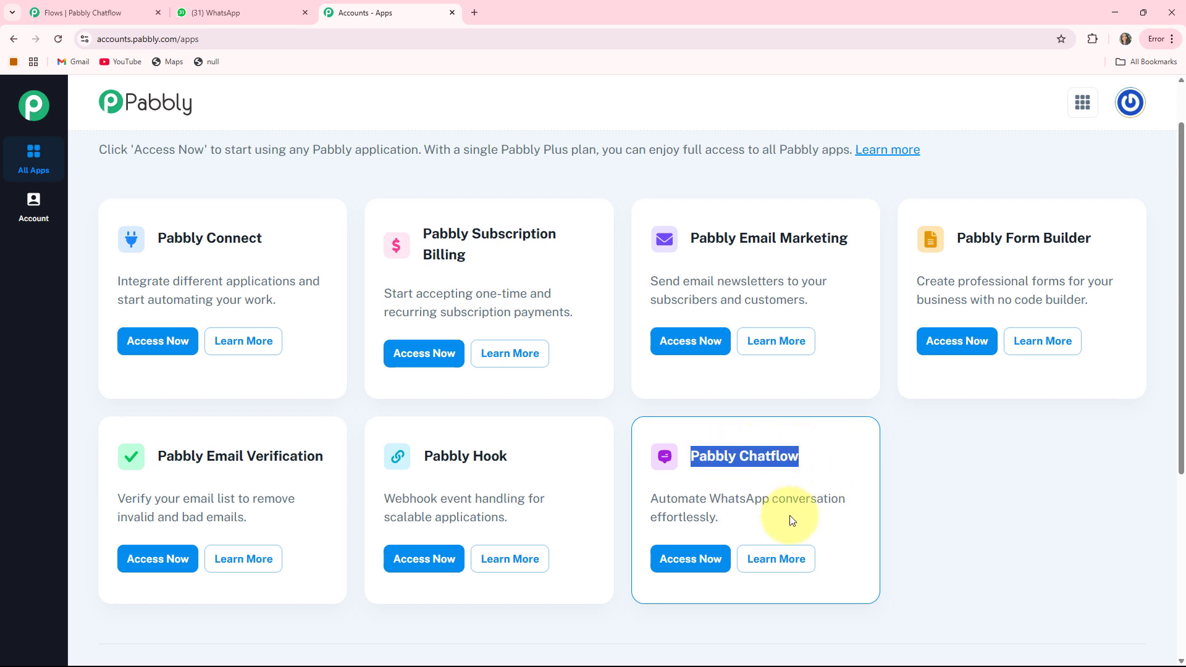
left_click(683, 560)
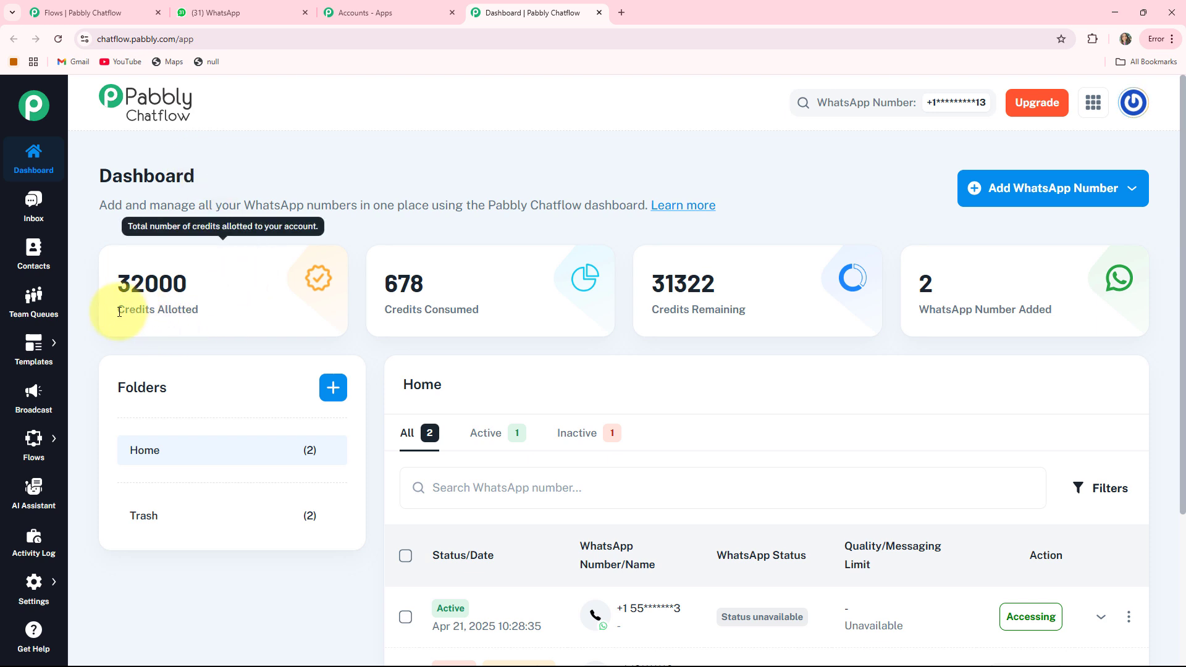
Examine the allotted, consumed and remaining credits on the dashboard
left_click_drag(108, 311, 228, 315)
left_click_drag(382, 311, 538, 310)
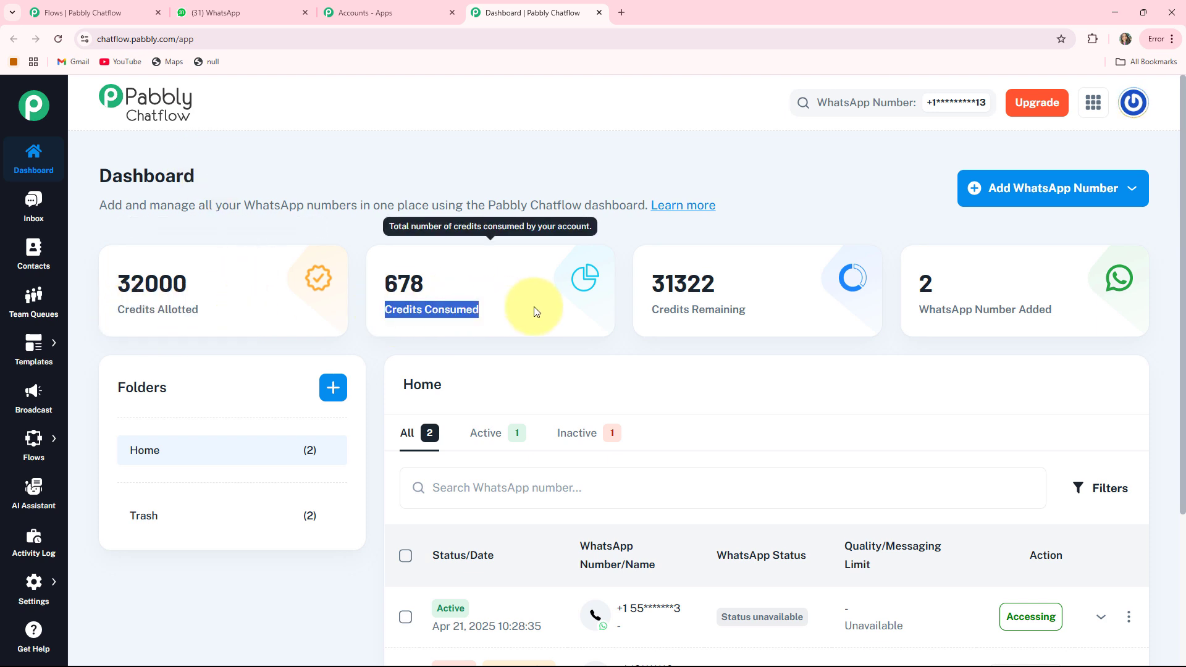
left_click_drag(650, 311, 776, 309)
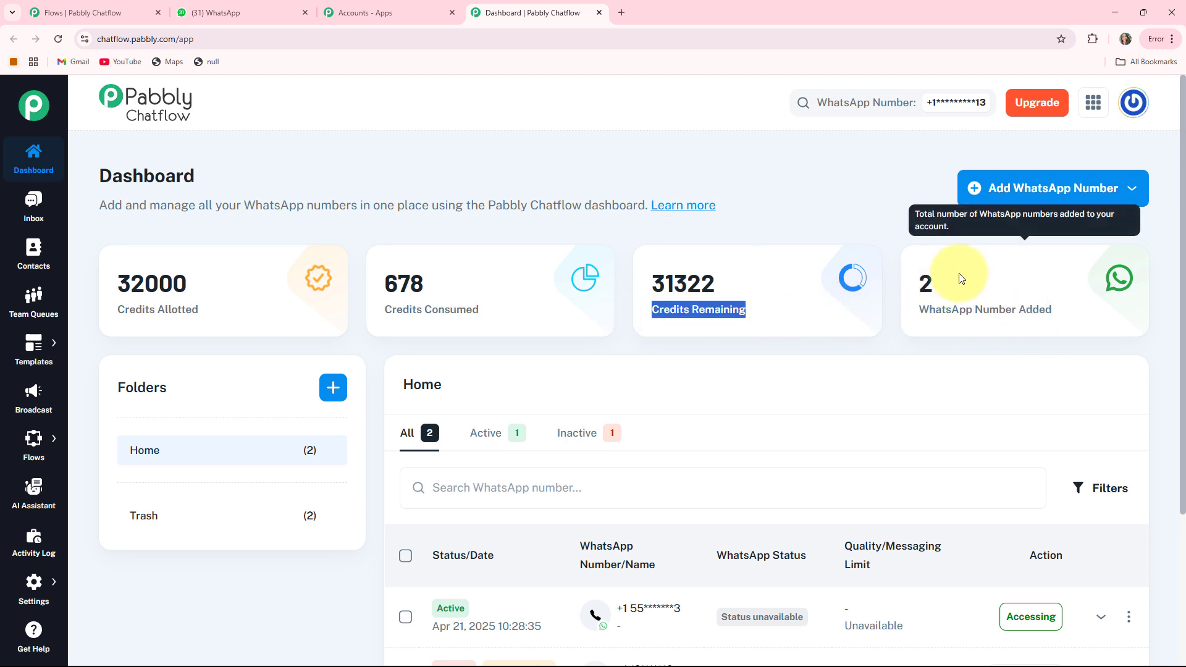
Check the connection options for adding a WhatsApp number, including Manual Token Connect, and review the list of added numbers
left_click(1041, 191)
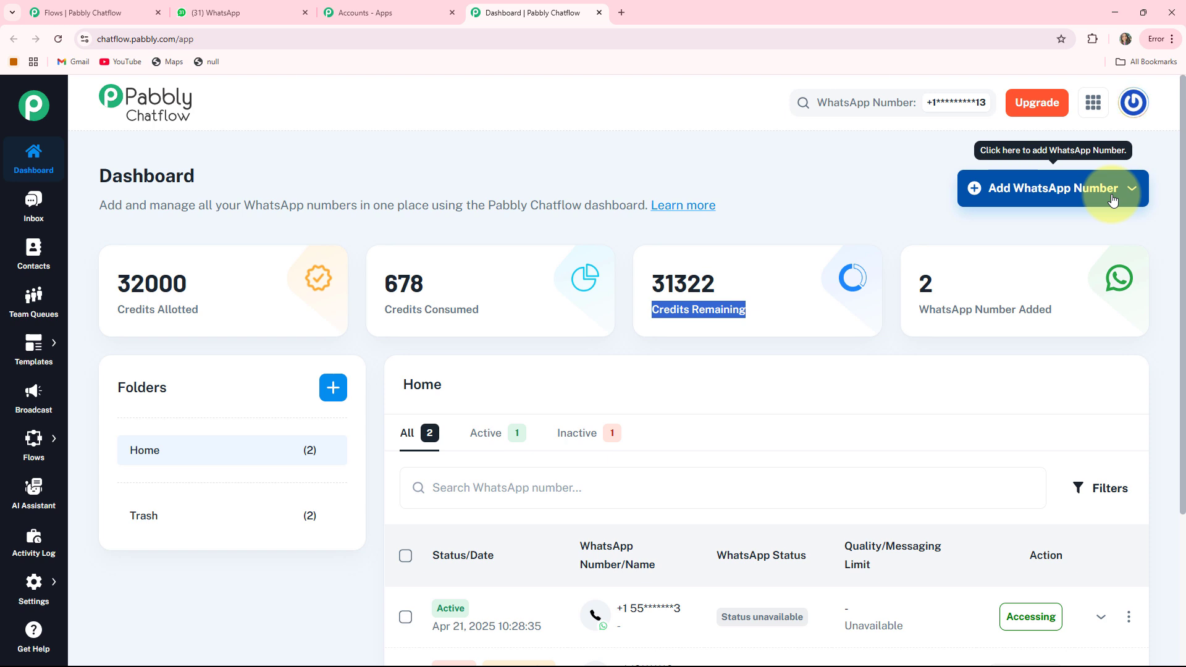
left_click(1090, 192)
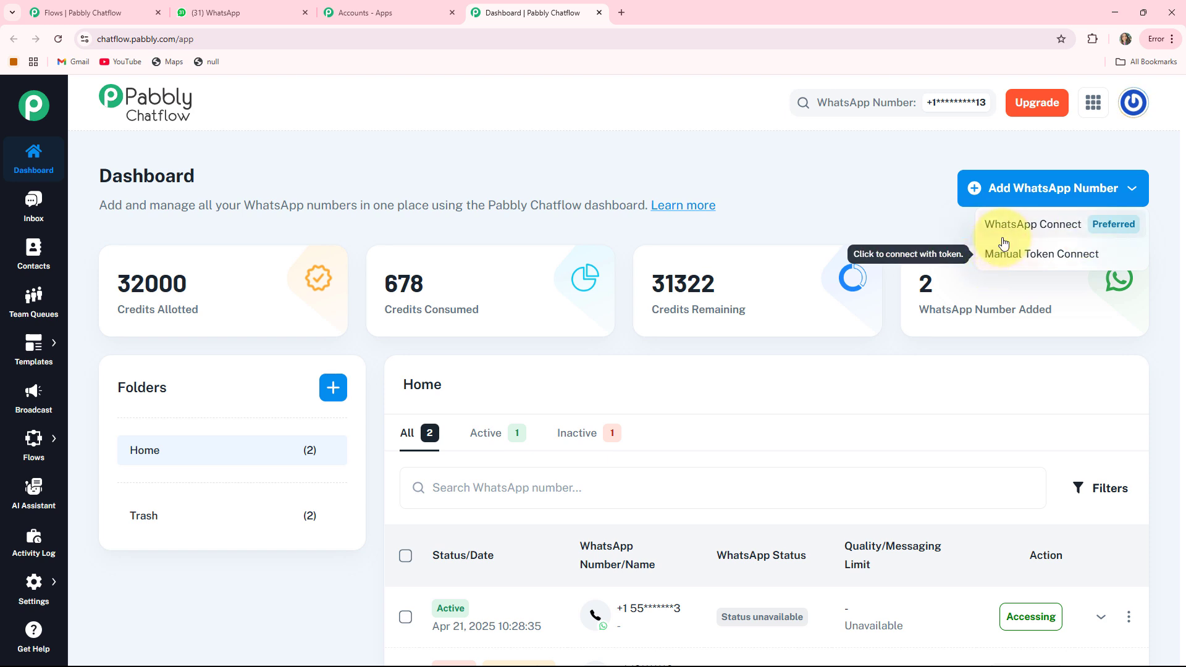
left_click(1042, 262)
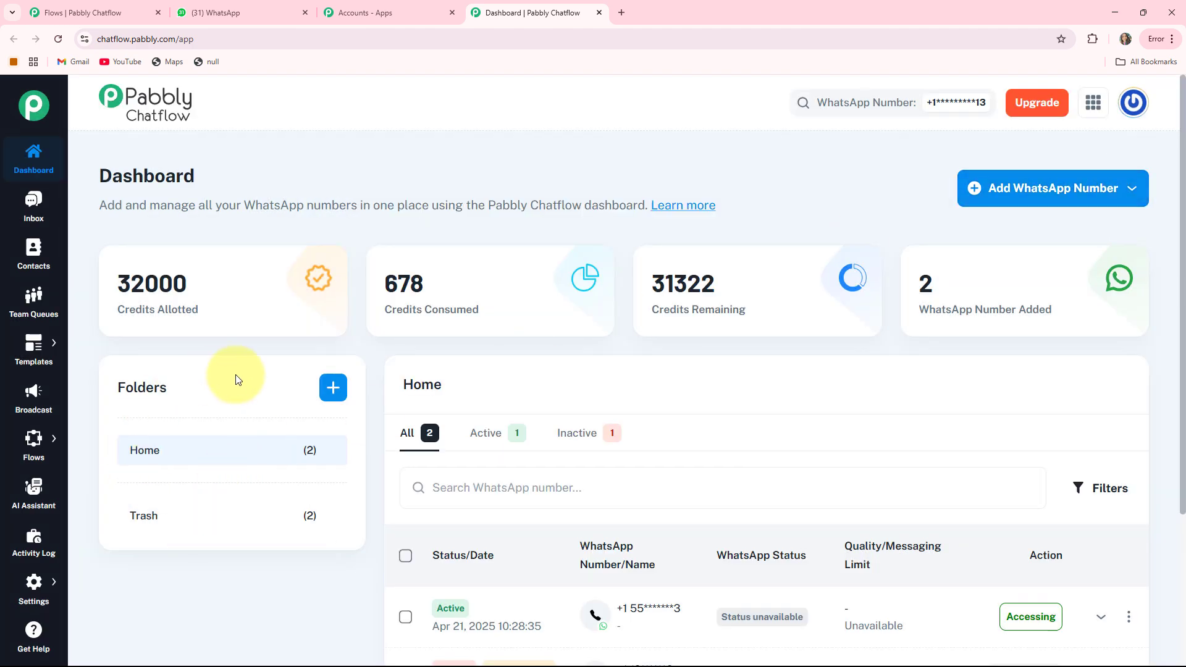
scroll(910, 331, "down", 3)
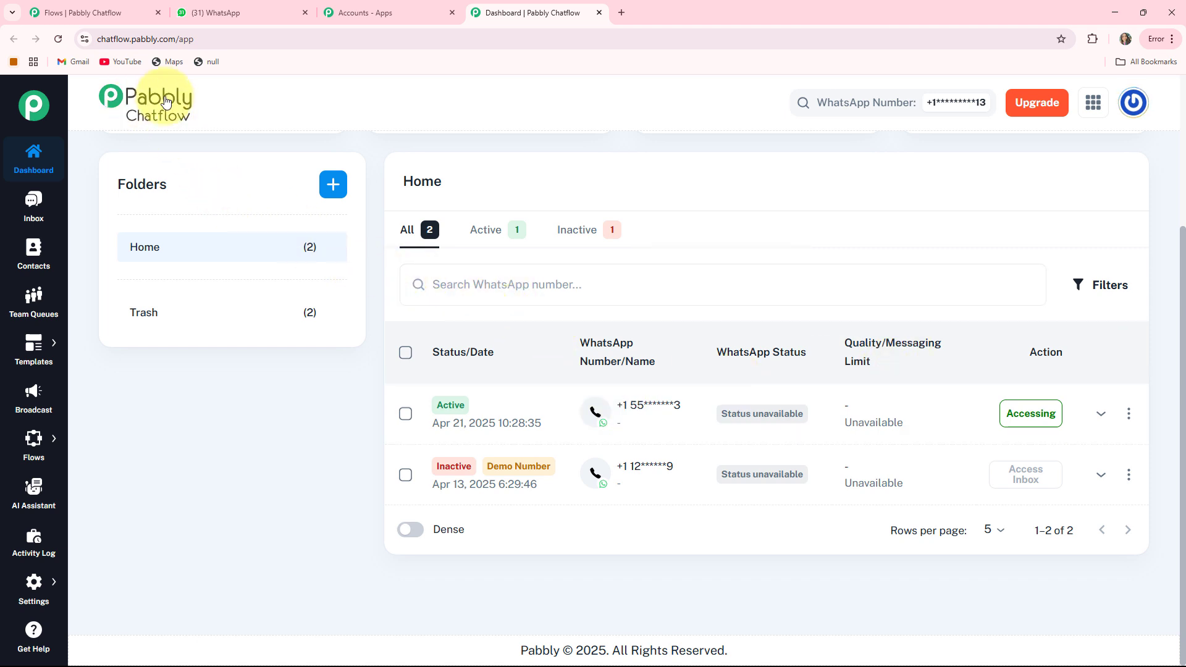
scroll(223, 113, "up", 3)
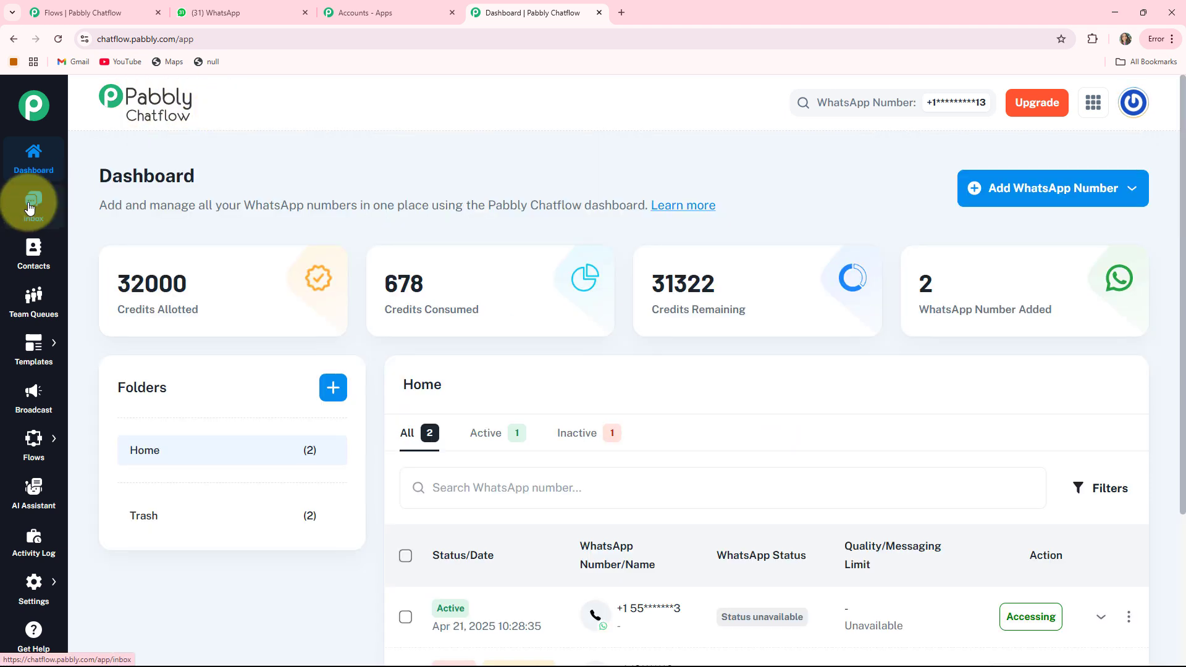
View the test conversation in the Inbox and look over the Contacts page
left_click(31, 203)
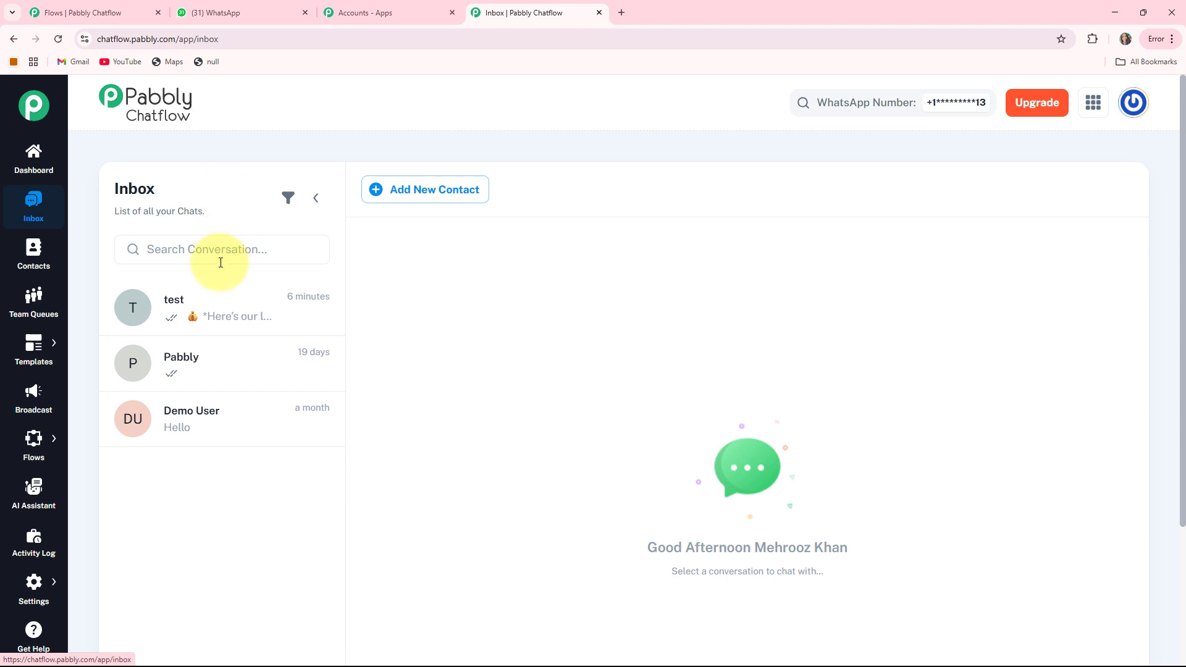
left_click(194, 319)
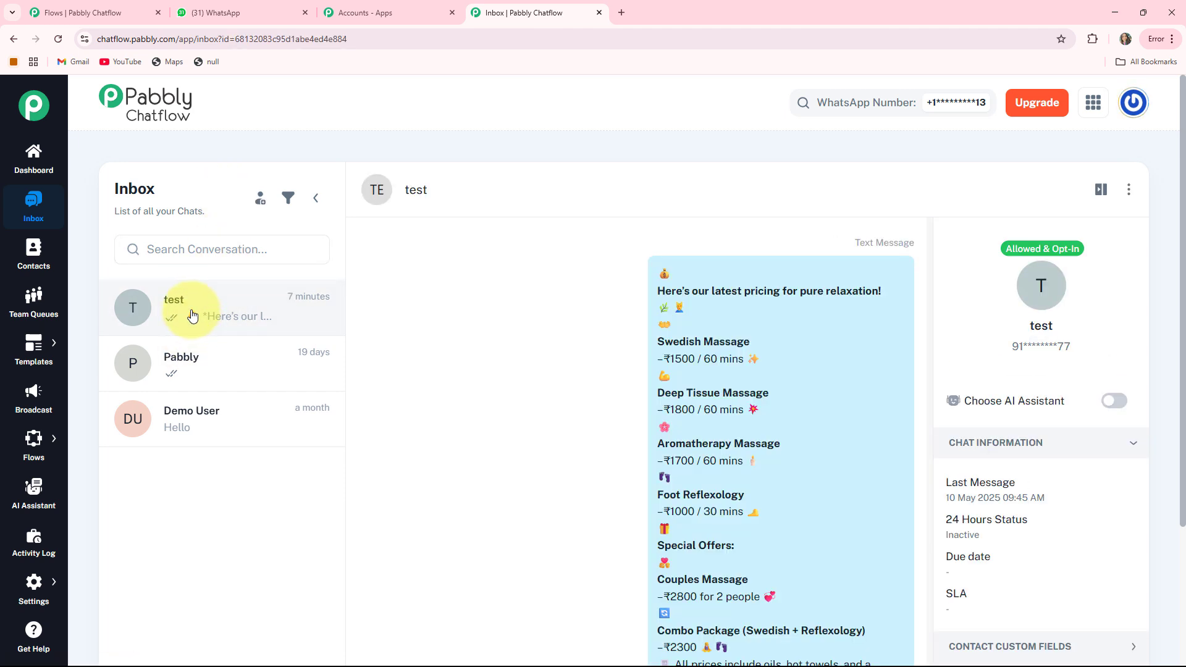
left_click(34, 265)
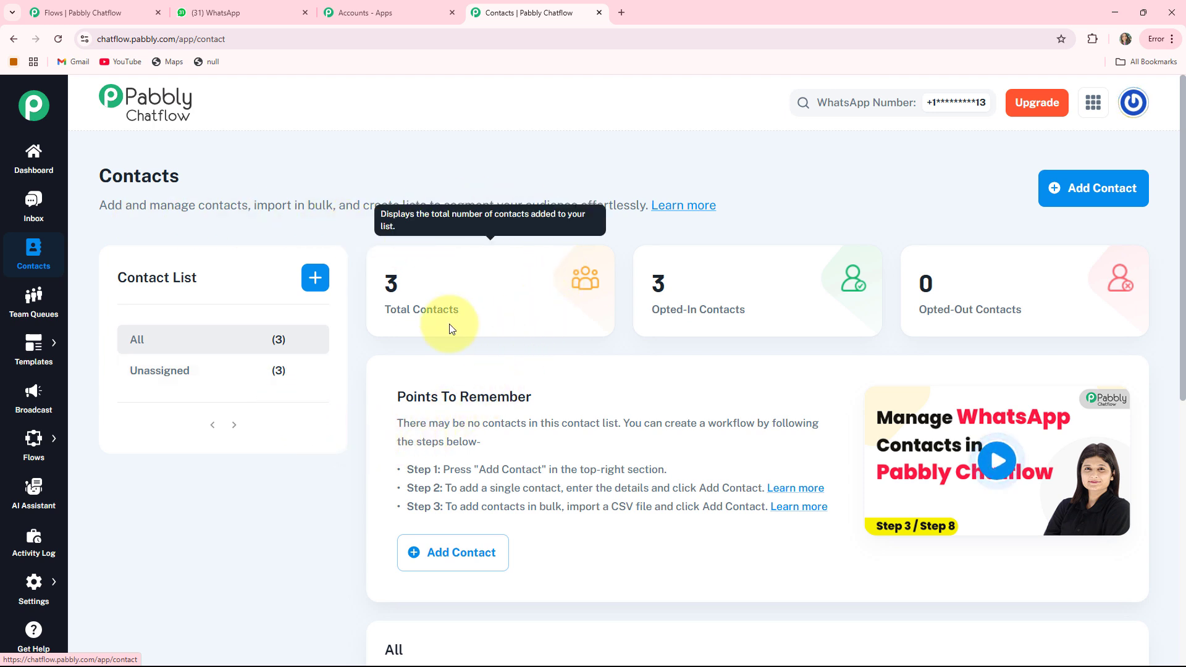
Look over the chat statuses in Team Queues and view the Templates List
left_click(34, 306)
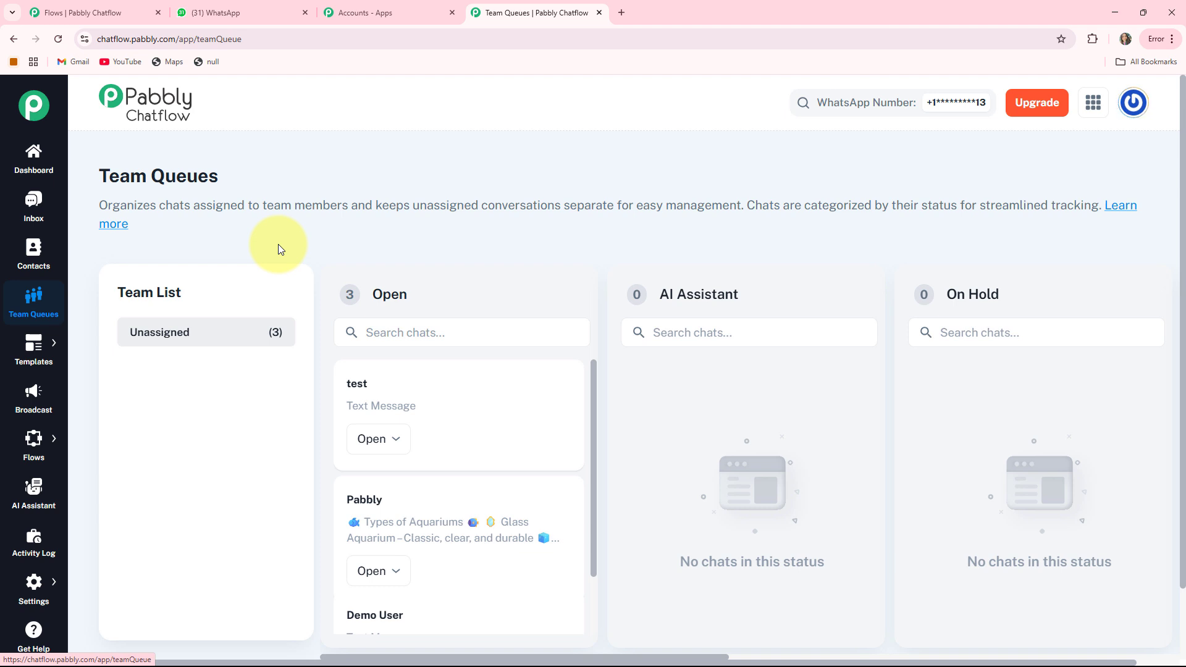
mouse_move(35, 346)
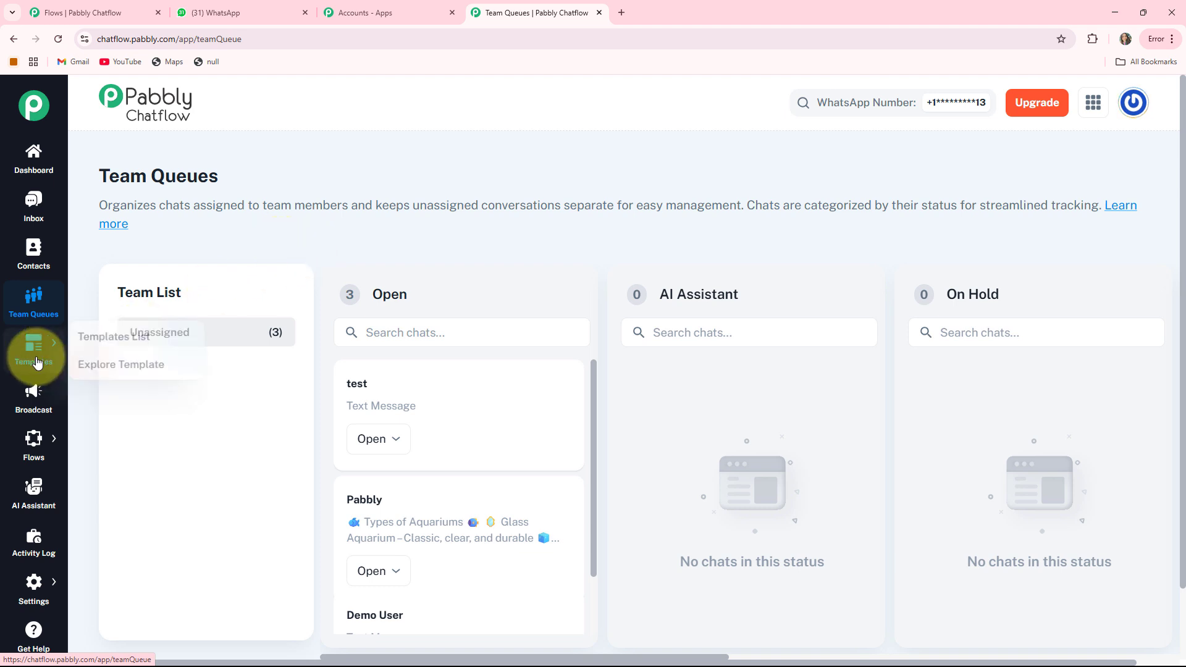
left_click(85, 350)
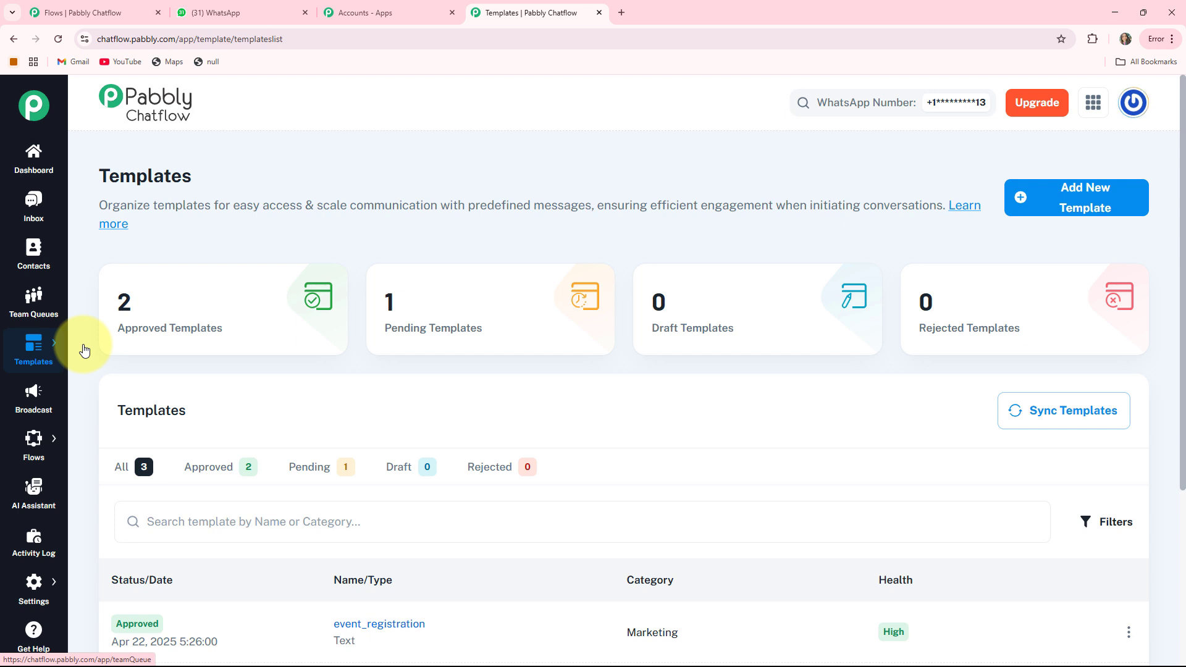
Look over the Broadcast, Flows and AI Assistant pages
left_click(34, 394)
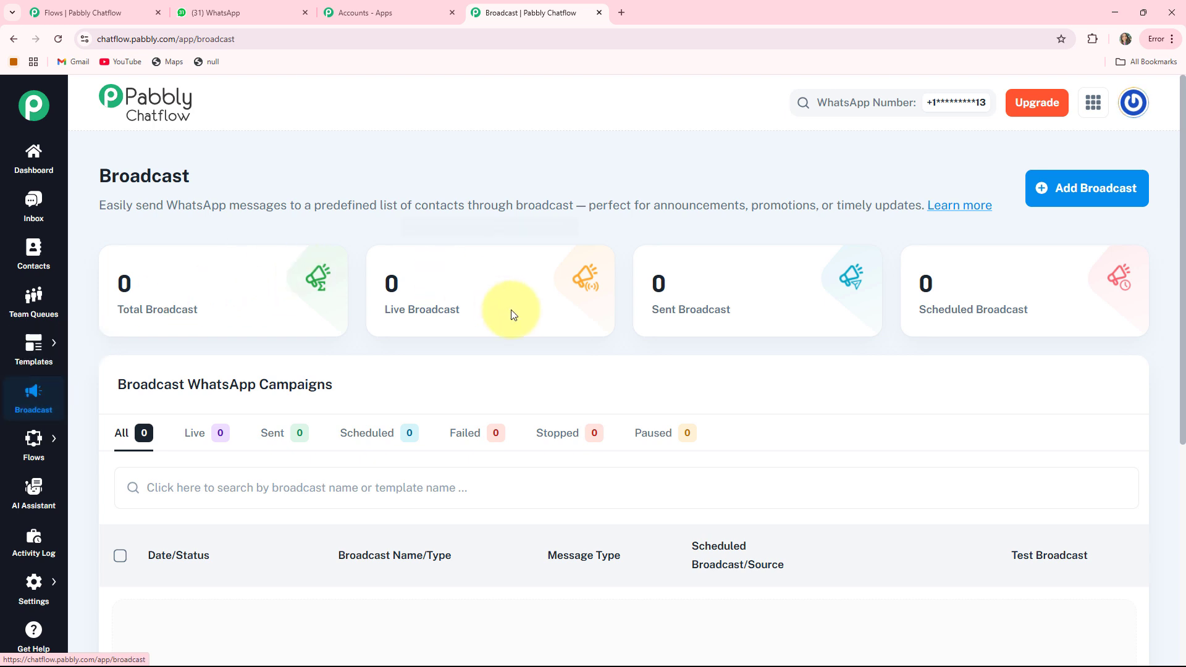
left_click(85, 439)
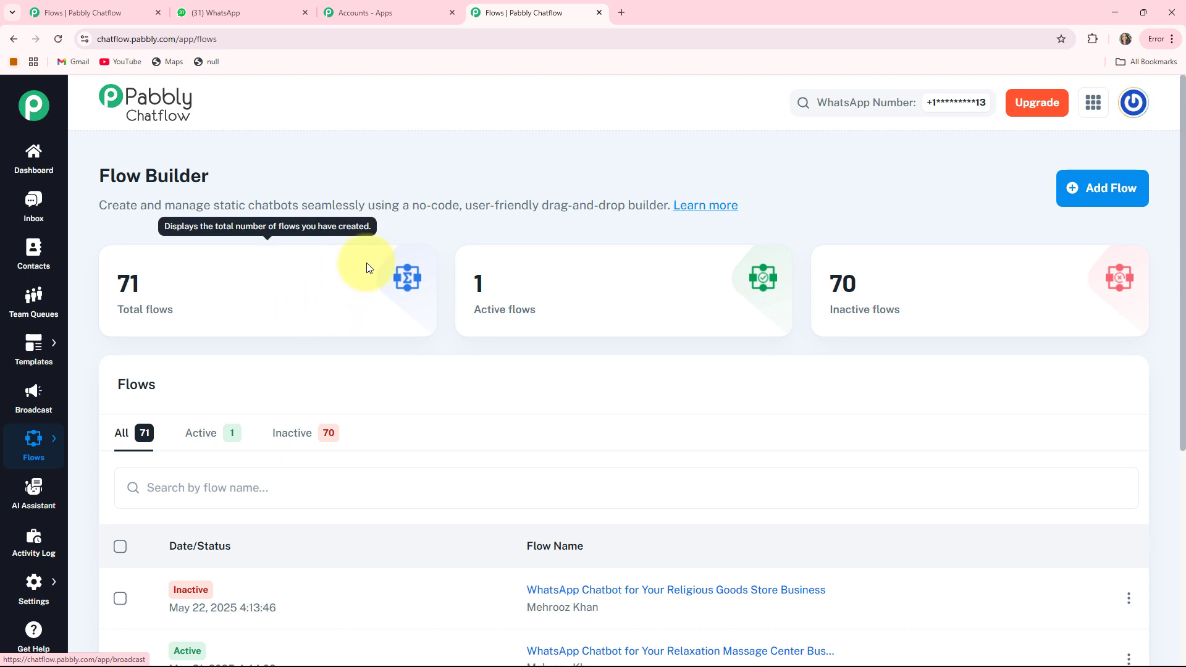
left_click(28, 503)
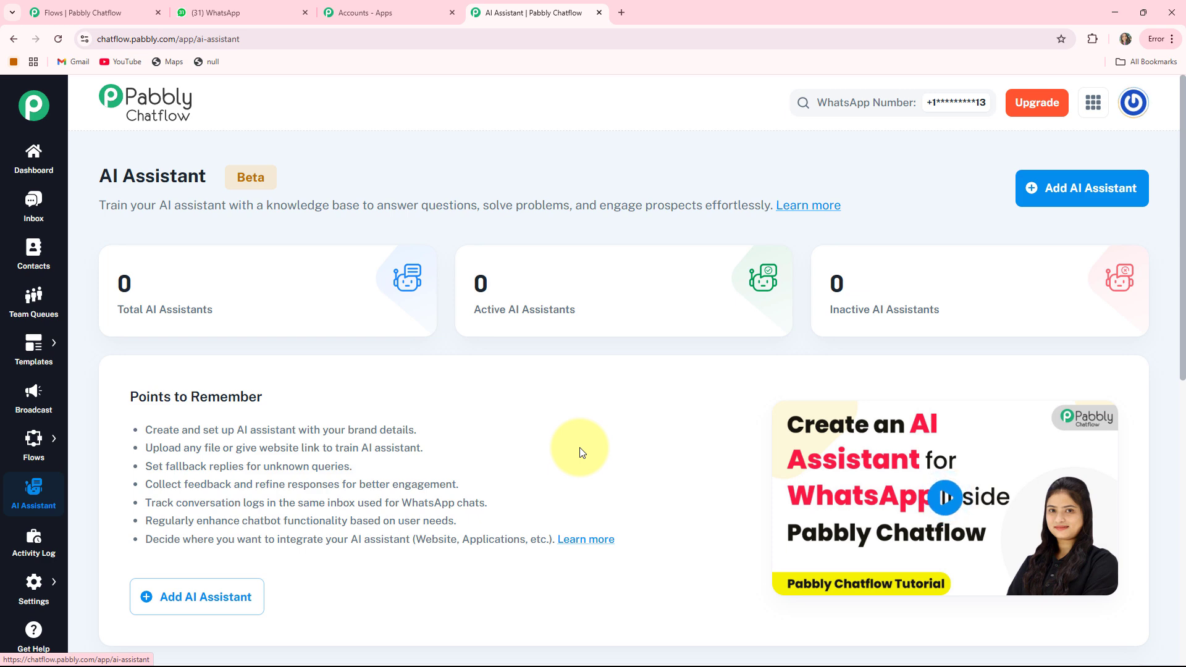
Look over the Activity Log, the available Settings options and the Help & Tutorials page
left_click(31, 543)
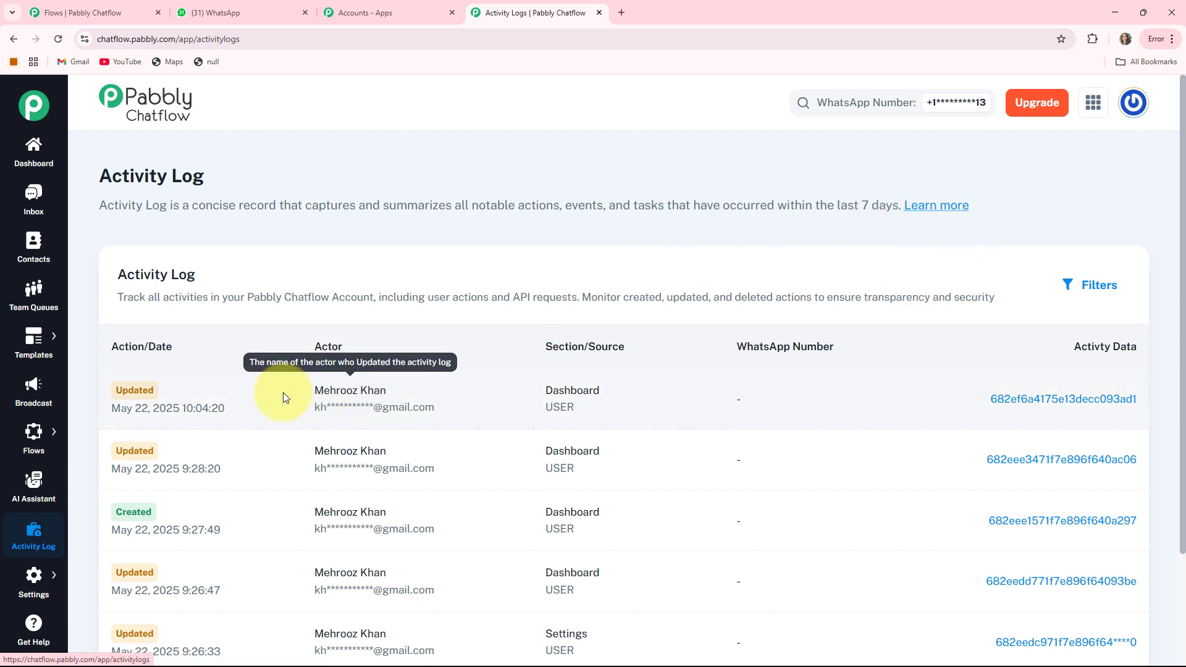
mouse_move(17, 579)
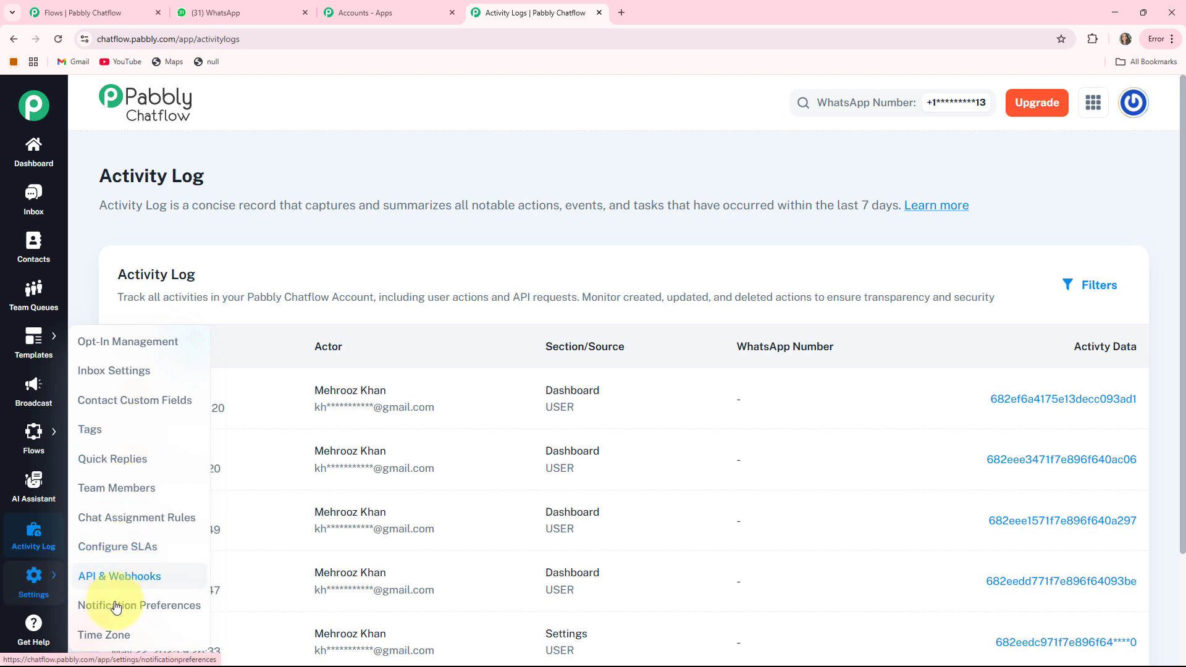
left_click(33, 628)
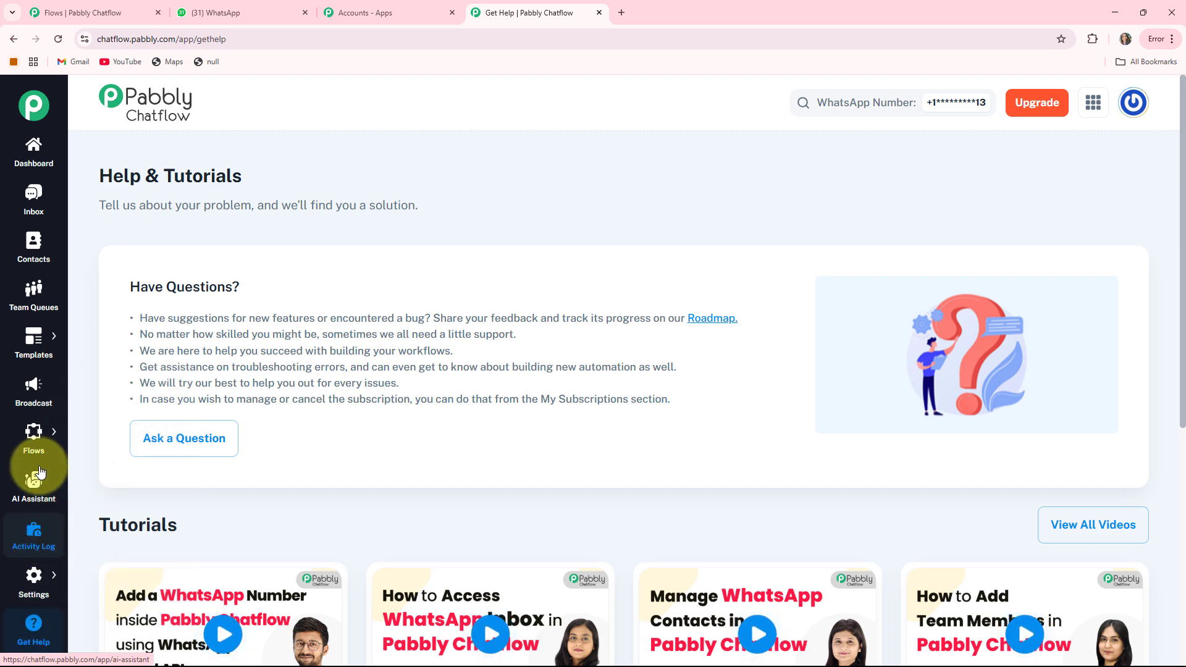
Return to the Flow Builder and add a new flow
mouse_move(38, 445)
left_click(92, 425)
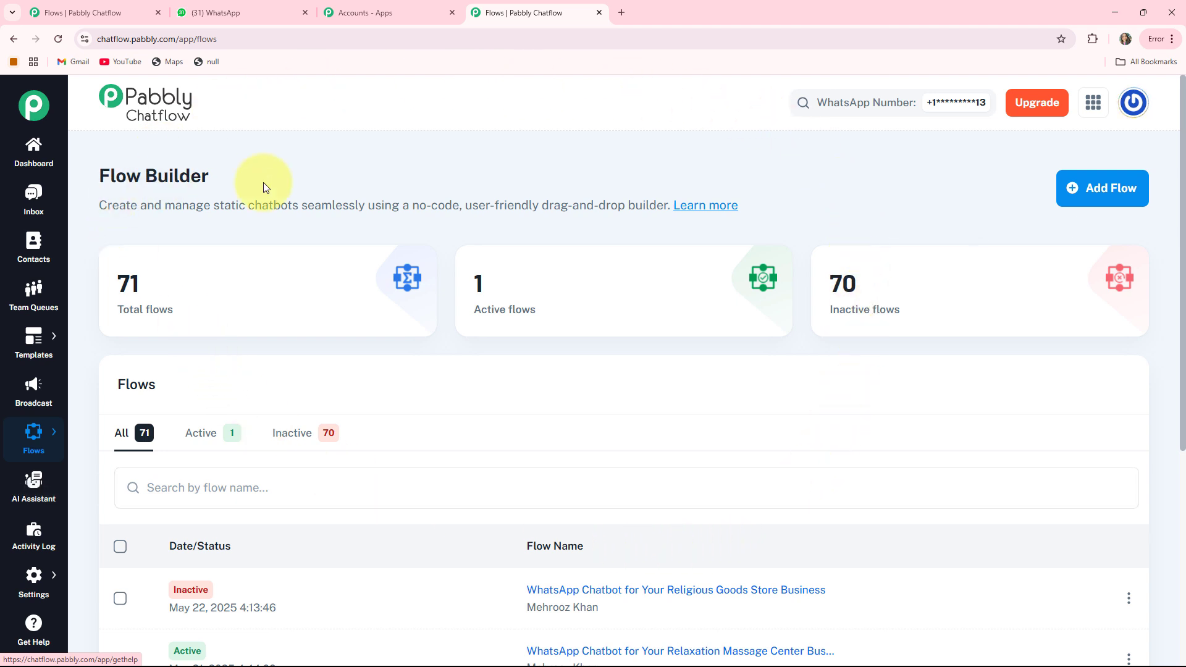
triple_click(305, 180)
left_click(305, 179)
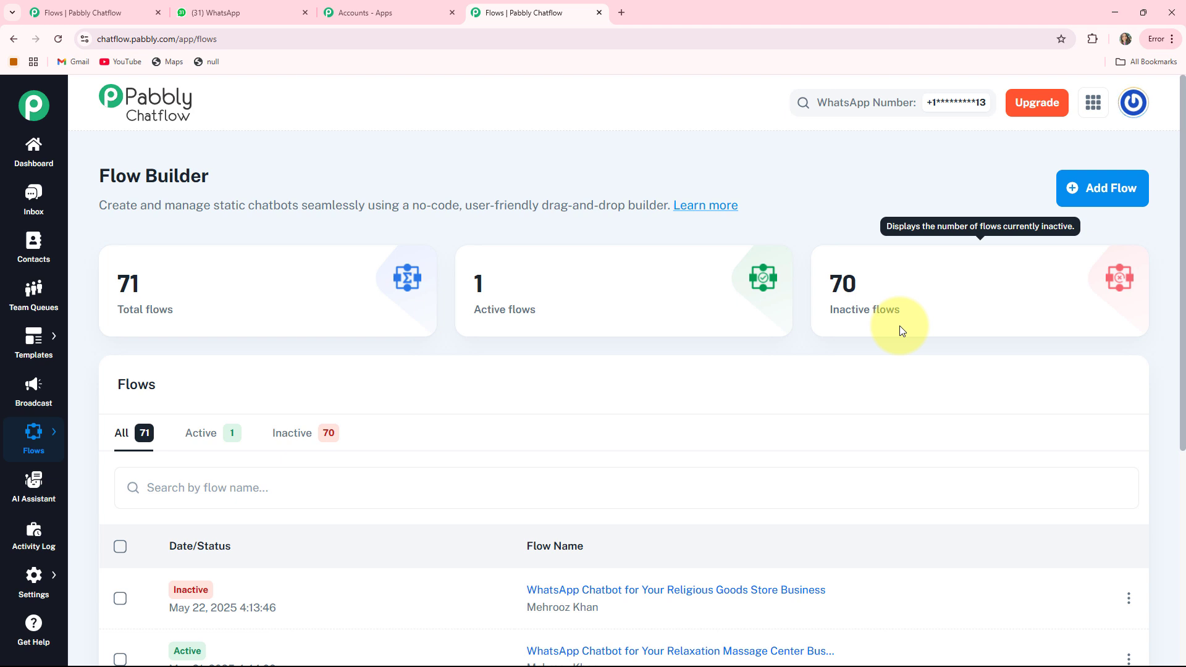
left_click(1079, 192)
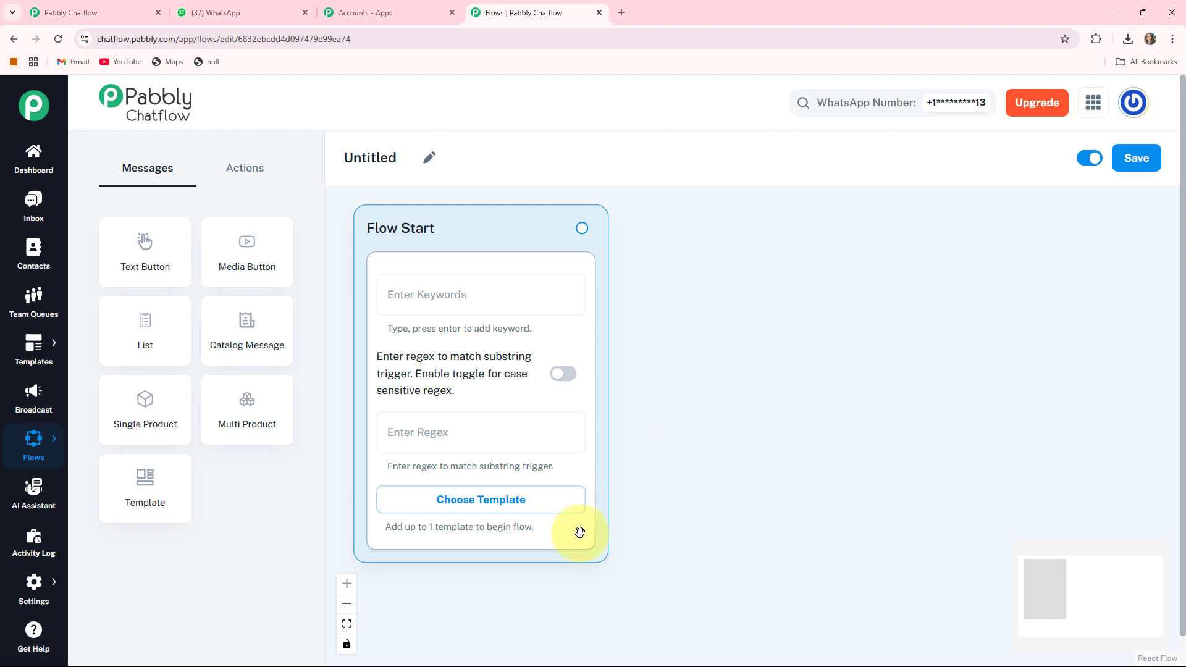
Rename the untitled flow as "WhatsApp Chatbot for Your Public Access TV Station Business"
left_click(418, 164)
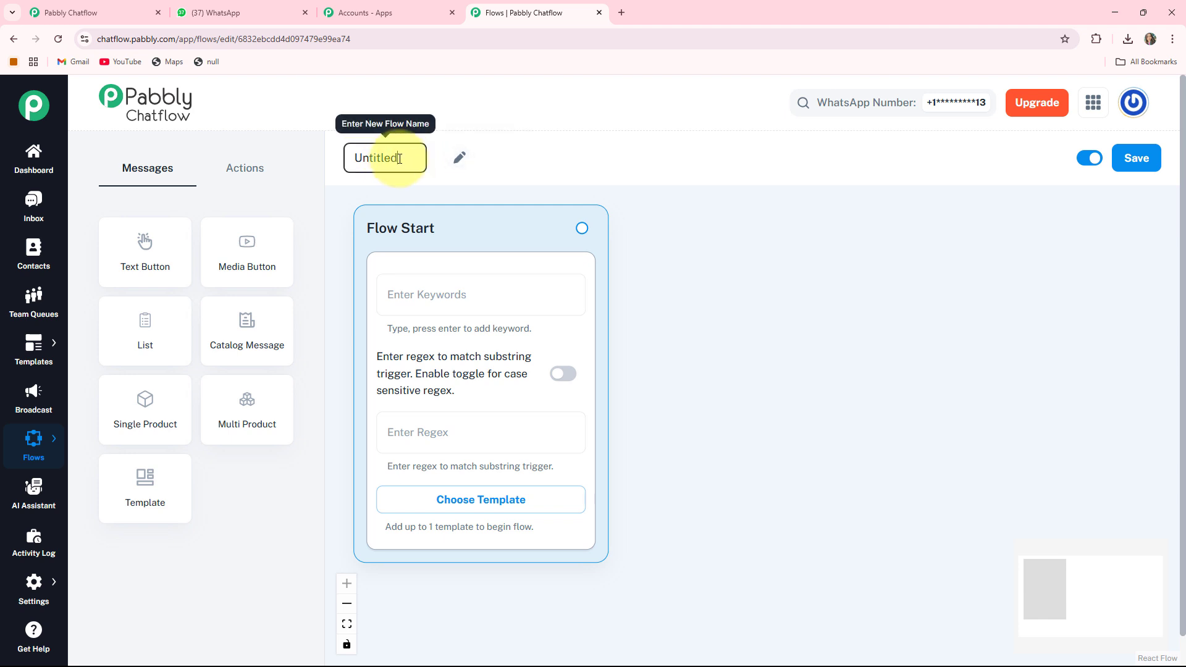
left_click_drag(390, 155, 328, 156)
type("WhatsApp Chatbot for Your Public Access TV Station Business")
left_click(740, 239)
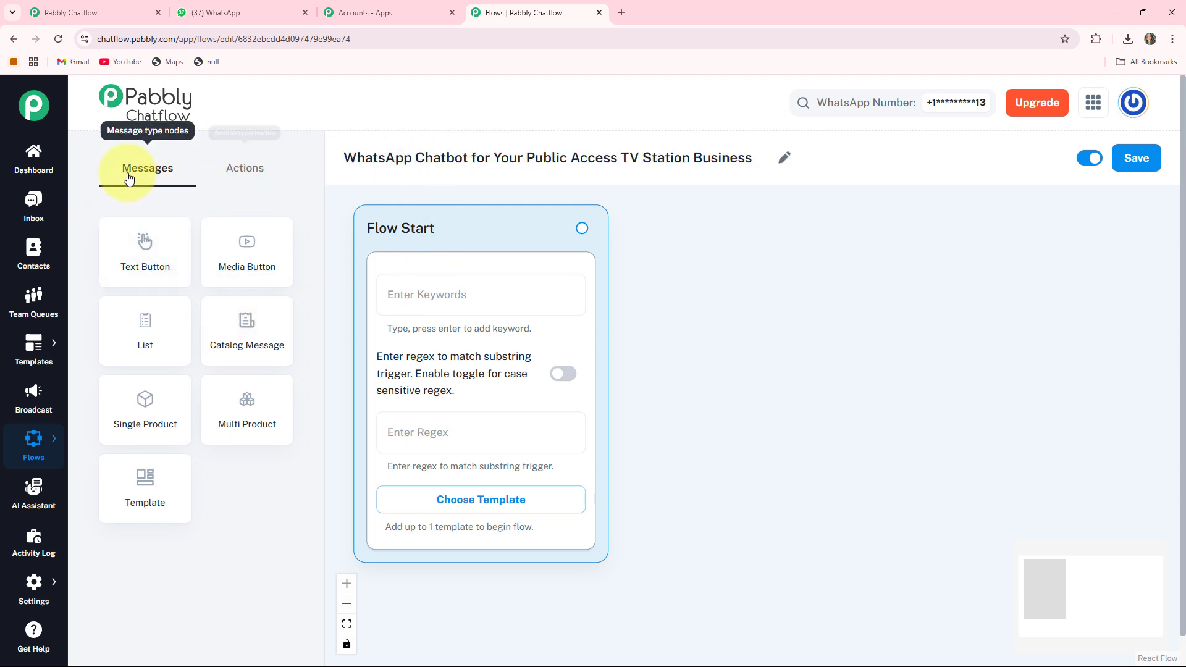
Look over the node types available under Messages and Actions
left_click(236, 167)
left_click(132, 165)
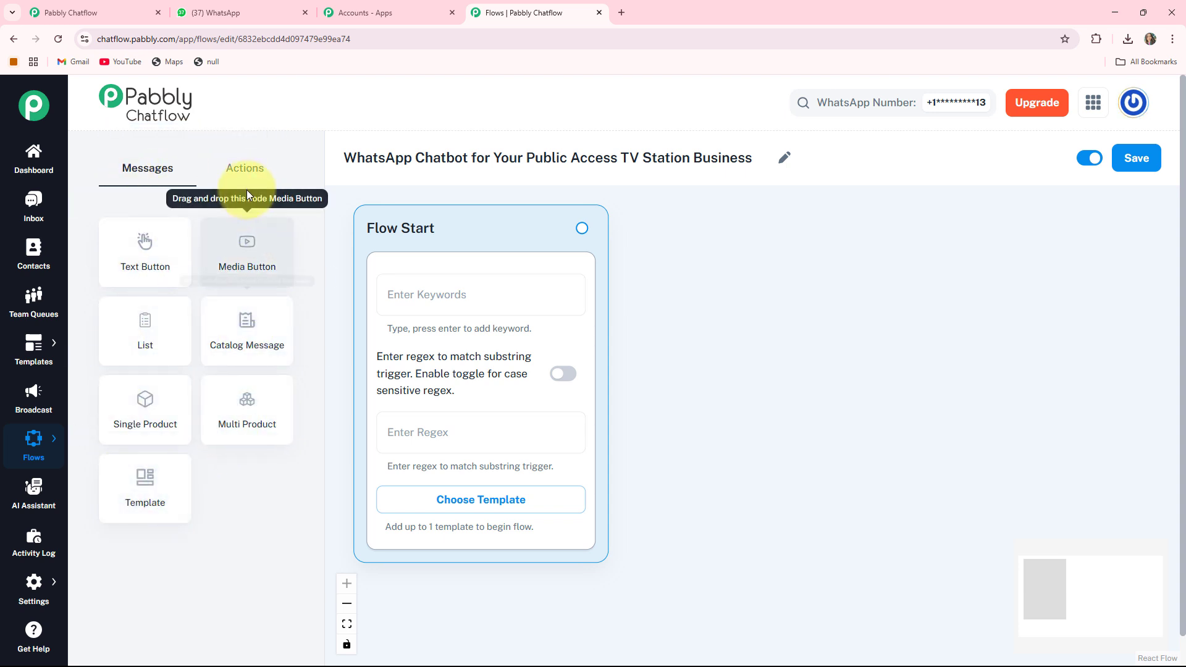
left_click(245, 169)
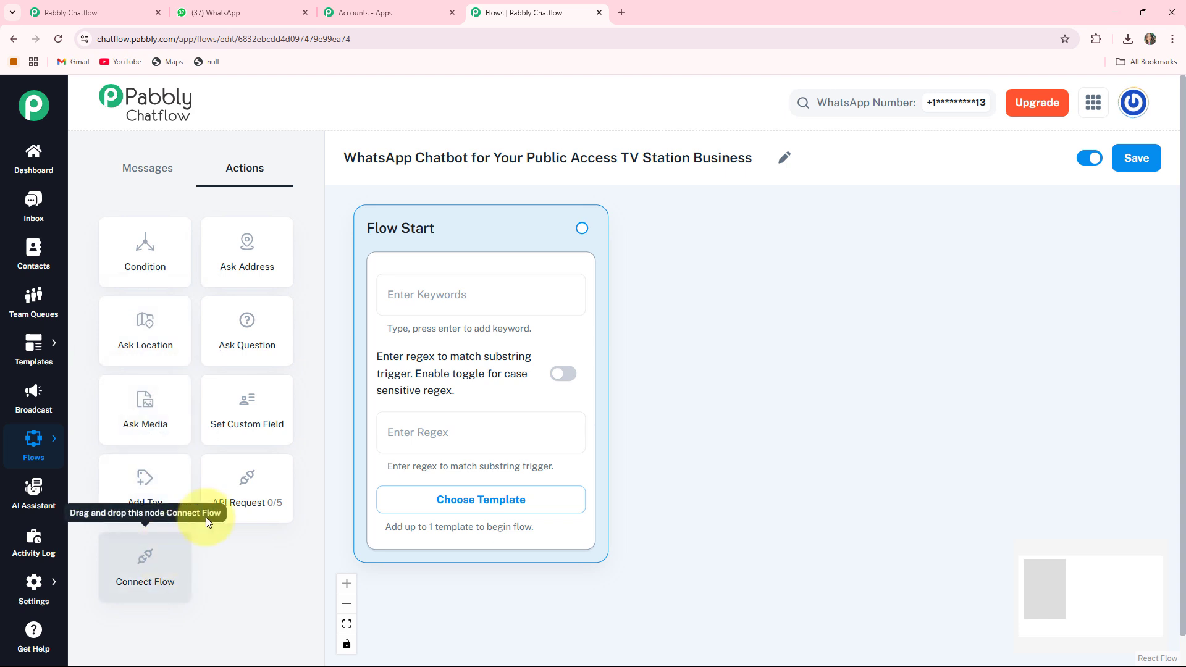
left_click(150, 173)
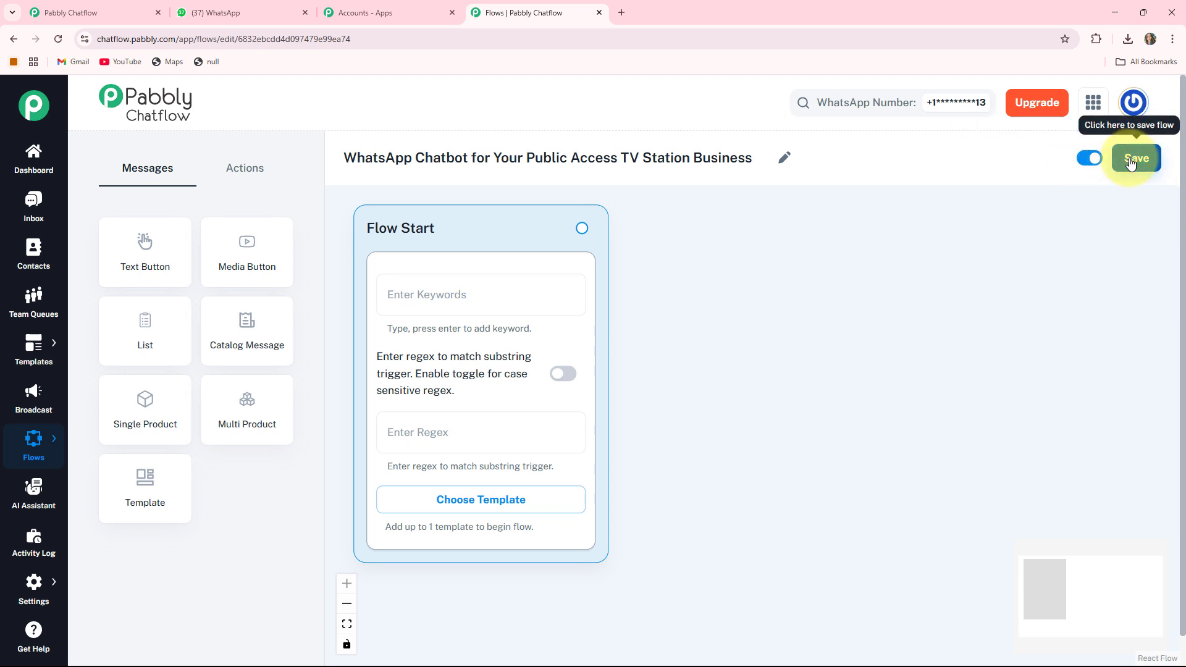
Switch the flow to inactive and back to active, and save it
left_click(1088, 158)
left_click(1088, 159)
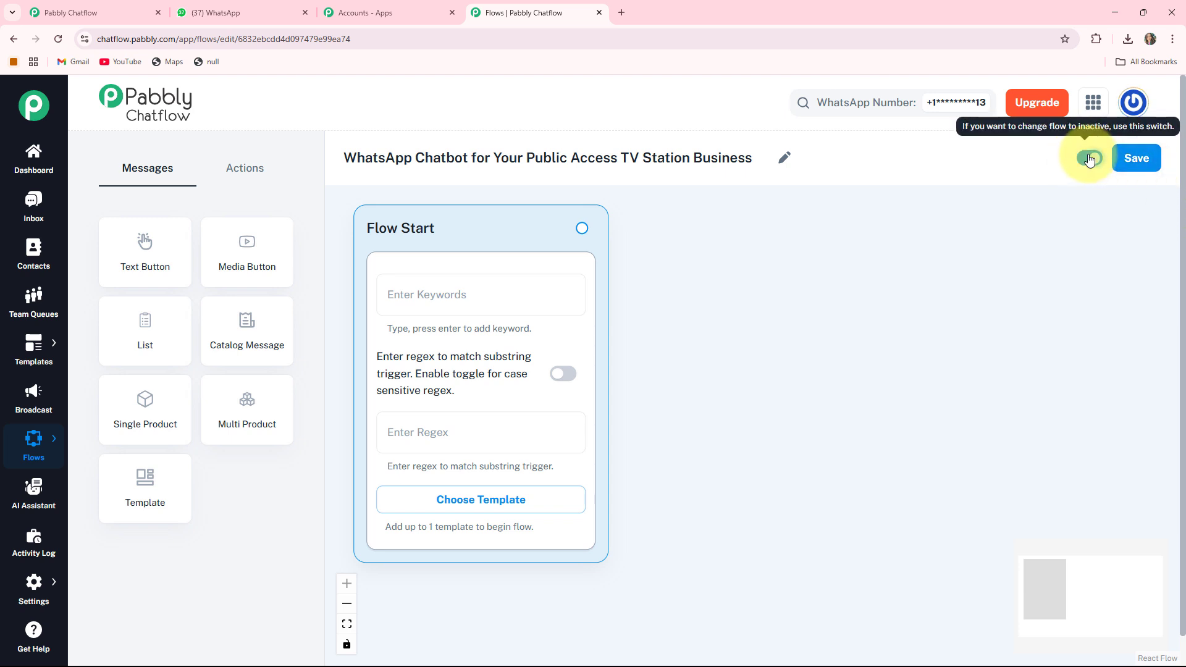
left_click(1147, 161)
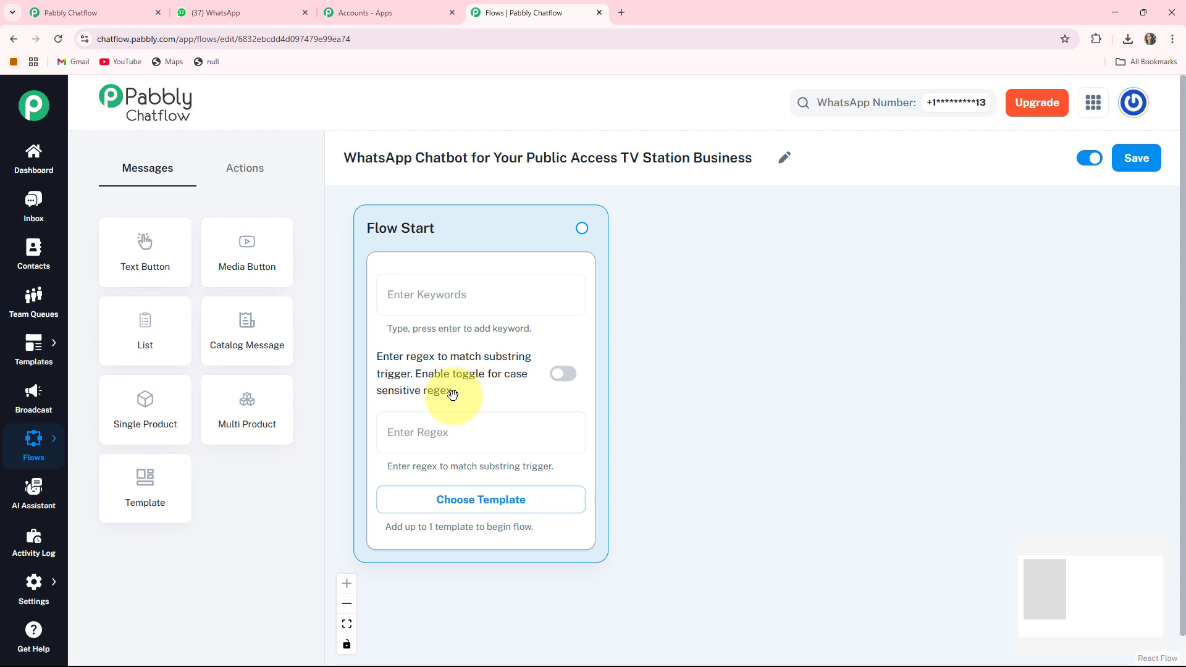
Check Flow Start's case-sensitive option and the approved templates, leaving both unused, and enter [\s\S]+ as the trigger regex
left_click(568, 379)
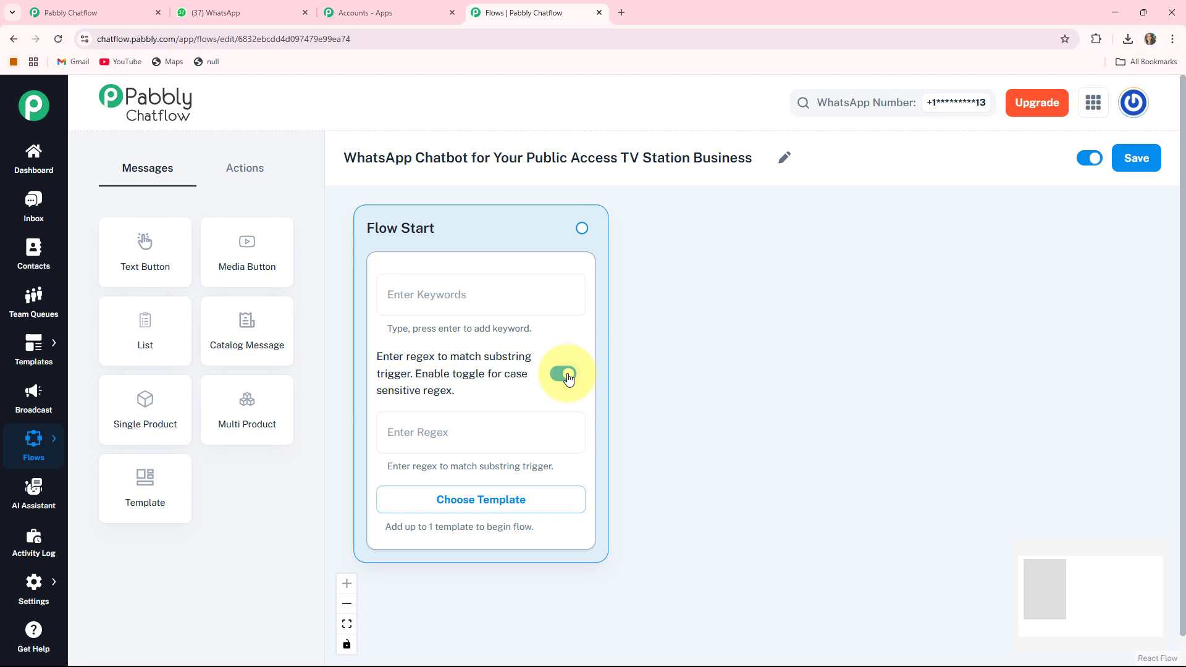
left_click(568, 380)
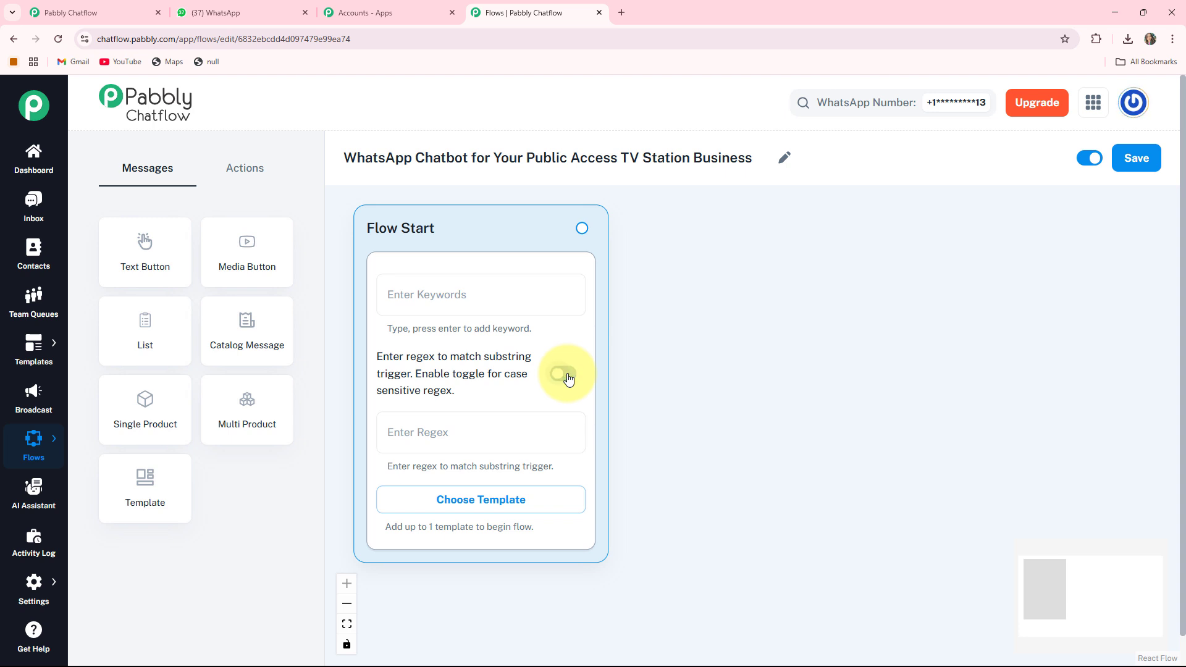
left_click(563, 507)
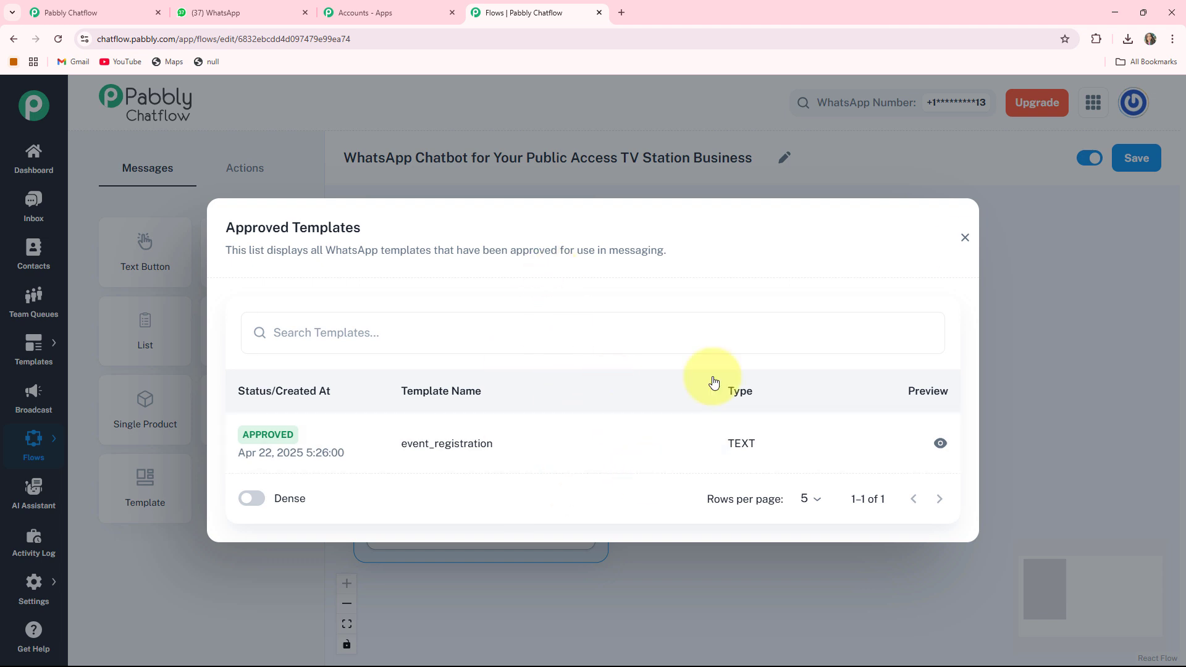
left_click(964, 237)
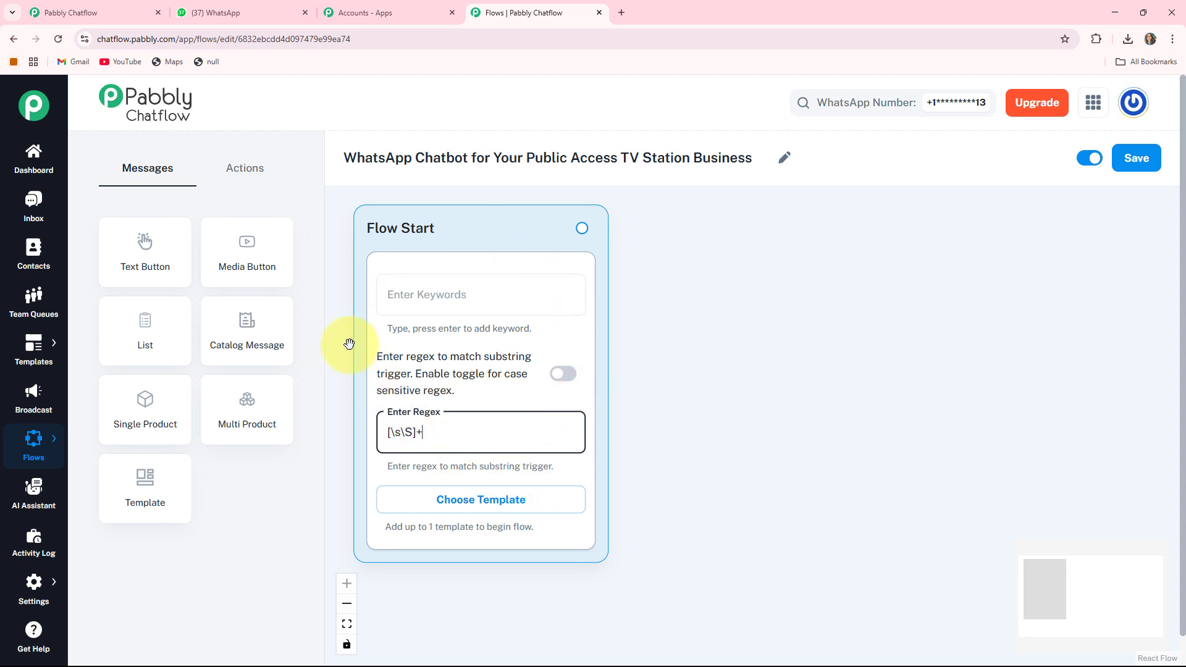
Add a Media Button message beside Flow Start with media type Image, and upload the Public Access Television logo from Downloads
left_click_drag(247, 253, 491, 249)
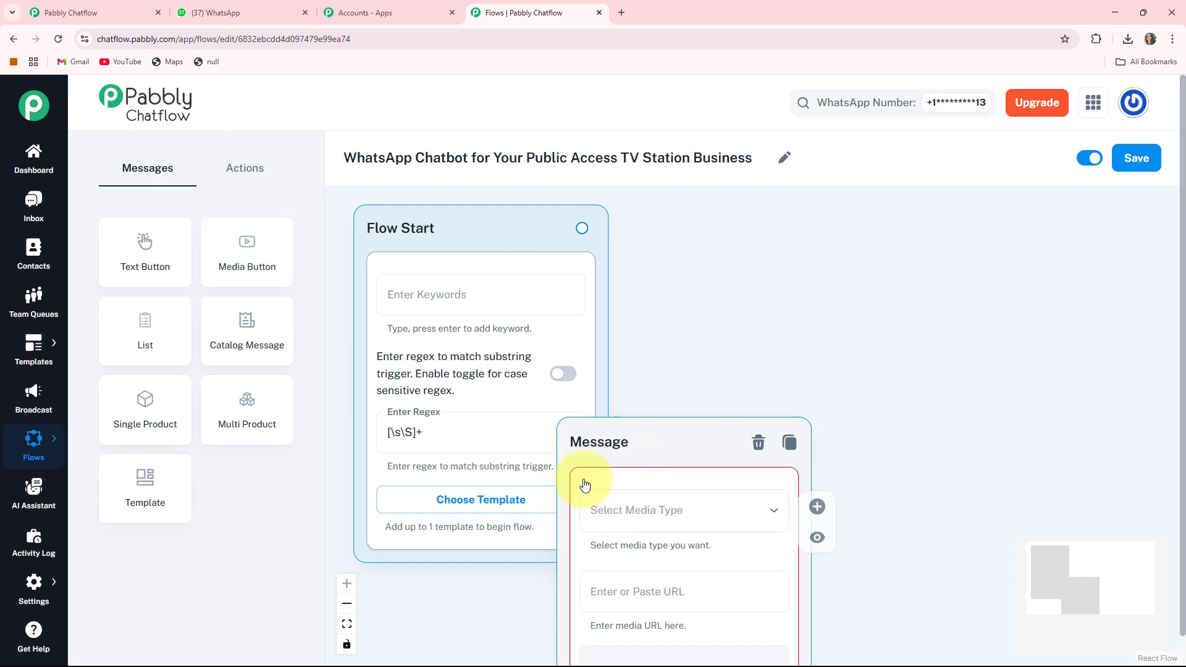
left_click_drag(642, 435, 709, 337)
left_click(709, 327)
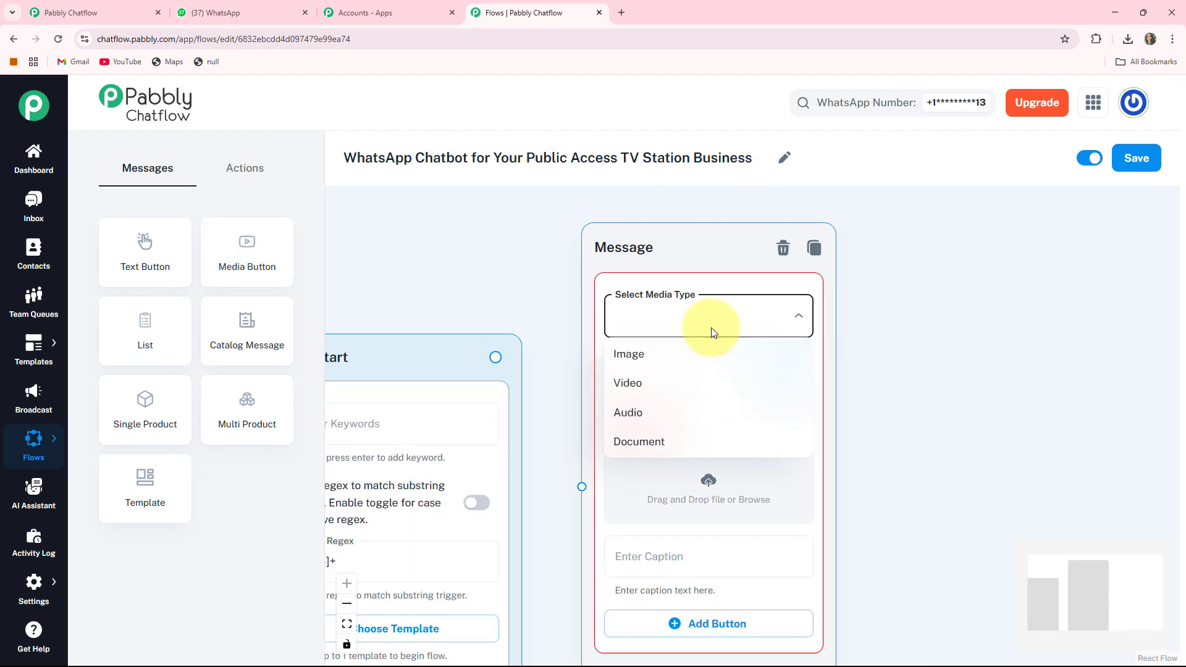
left_click(657, 360)
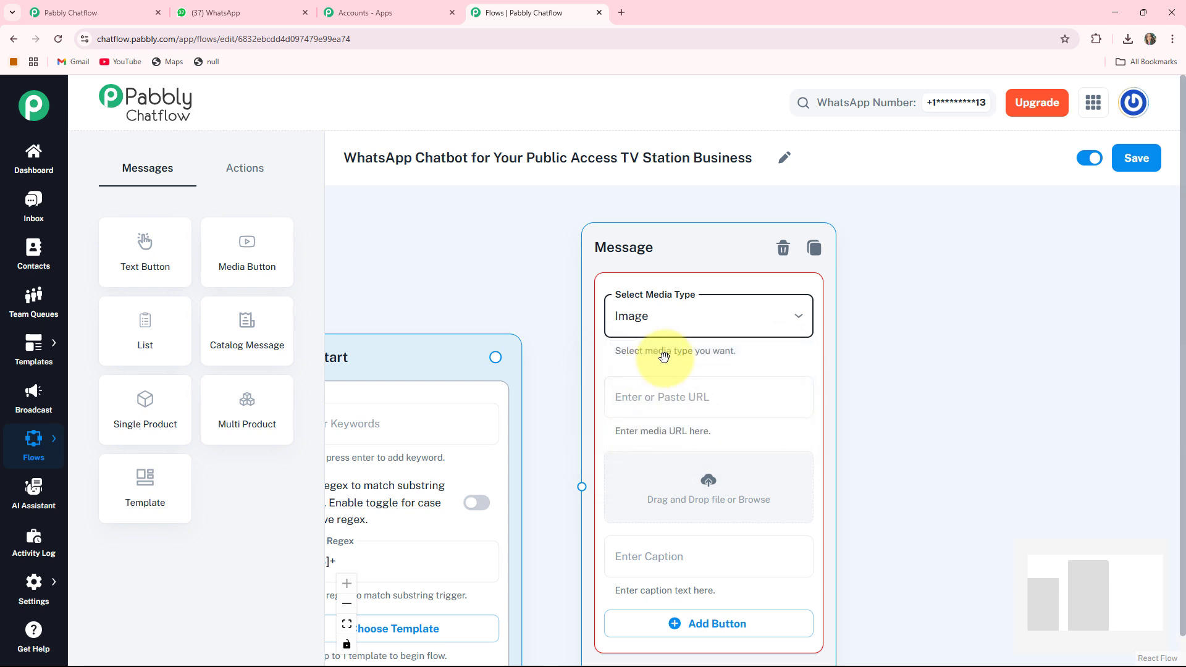
left_click(708, 491)
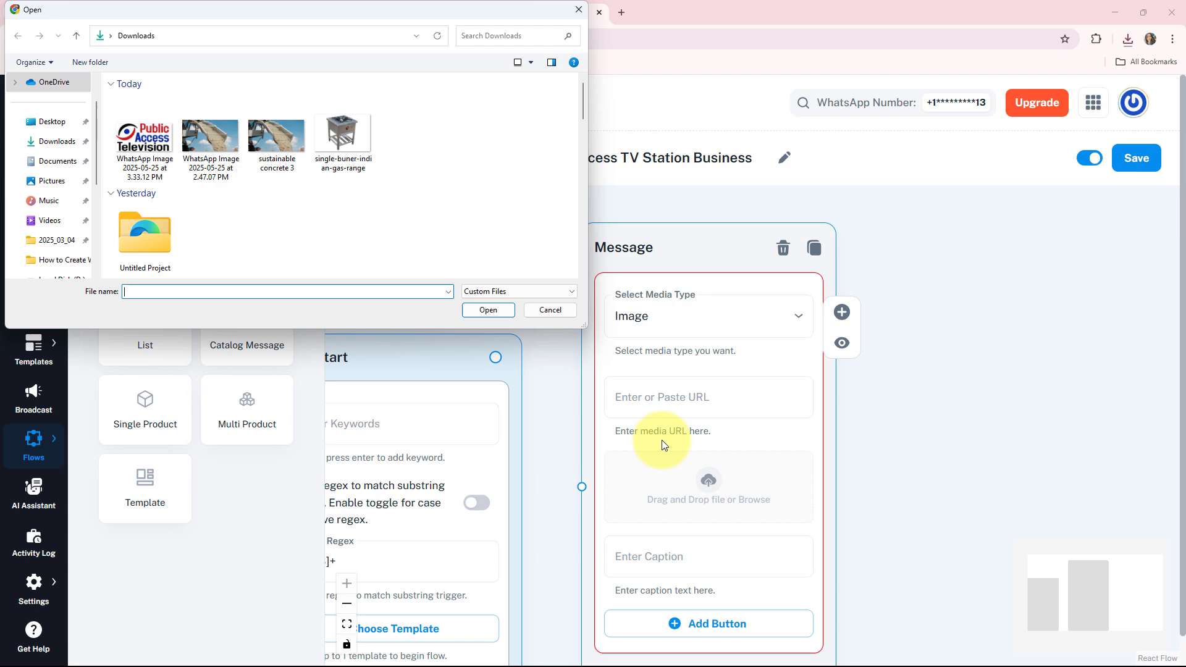
double_click(146, 135)
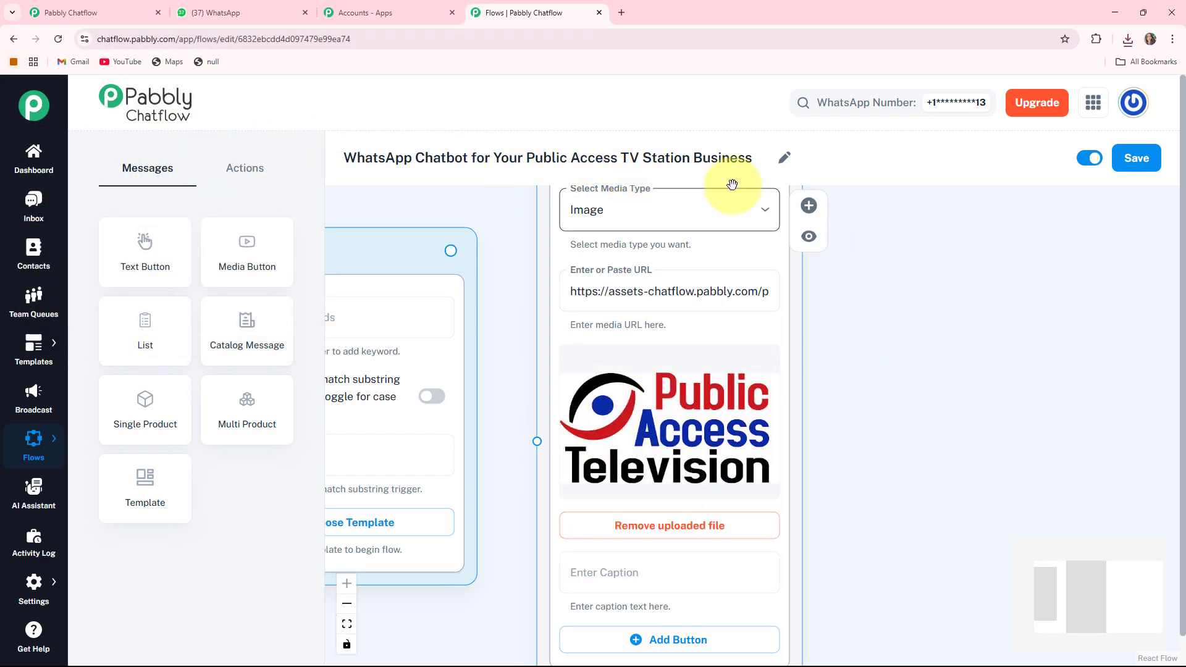
Add Text + Button content below the image and paste the welcome message starting "*Hi There!*" and ending "*How Can I Help You Today:*"
left_click_drag(885, 393, 881, 301)
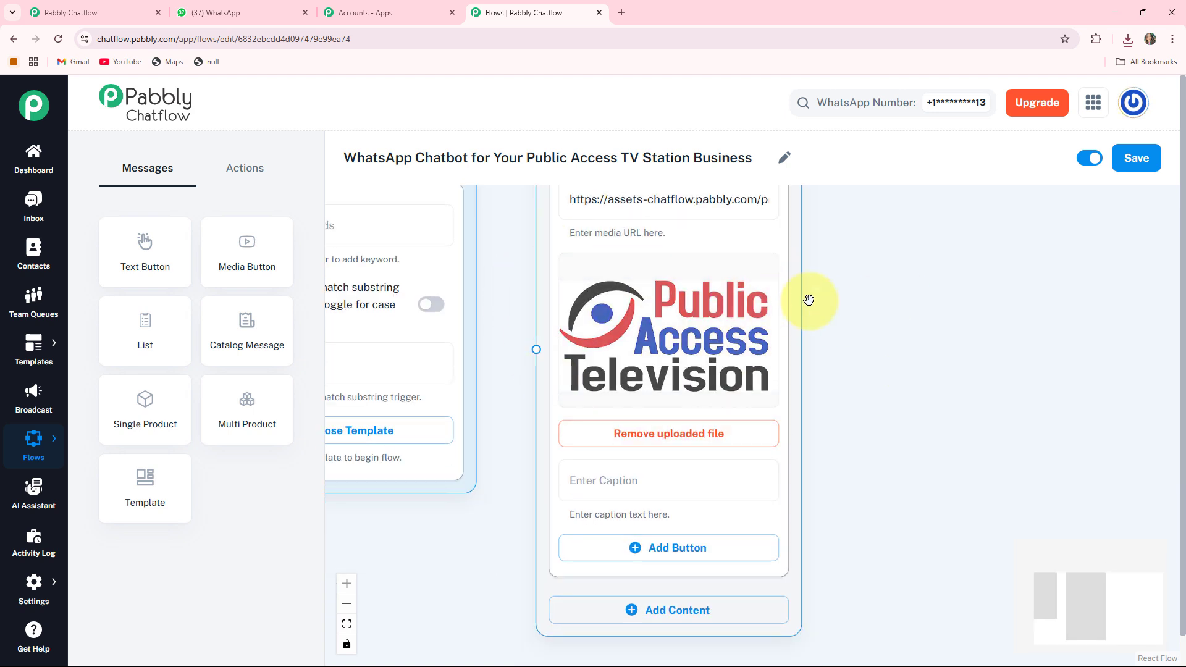
left_click_drag(870, 405, 813, 220)
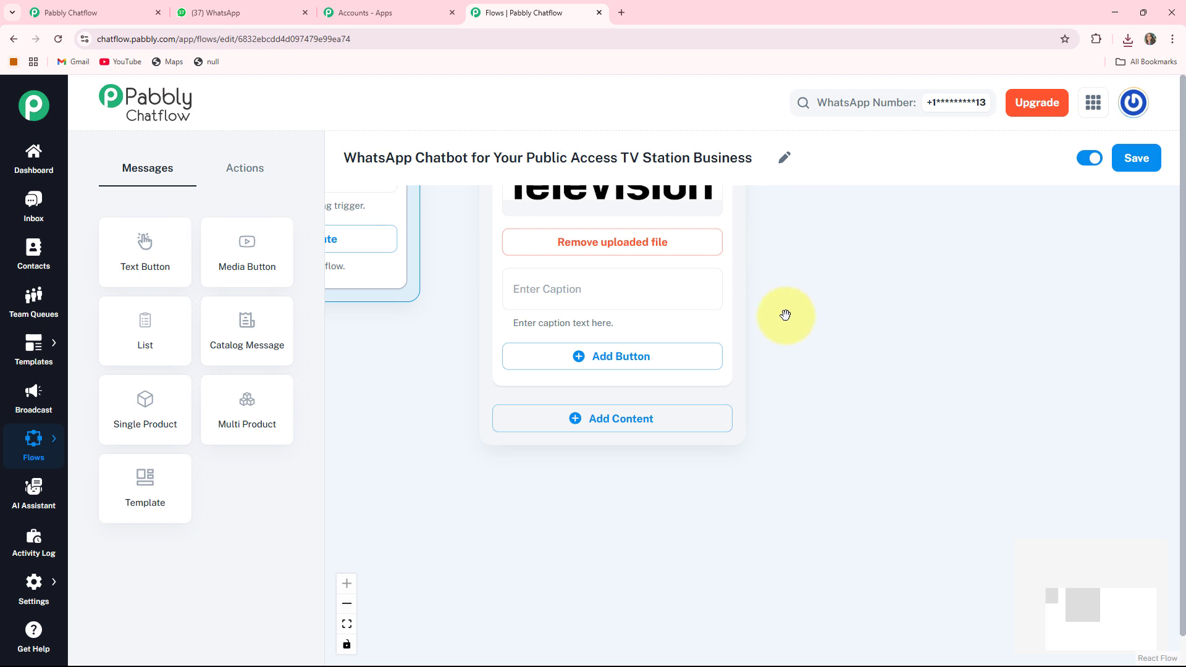
left_click_drag(593, 425, 591, 412)
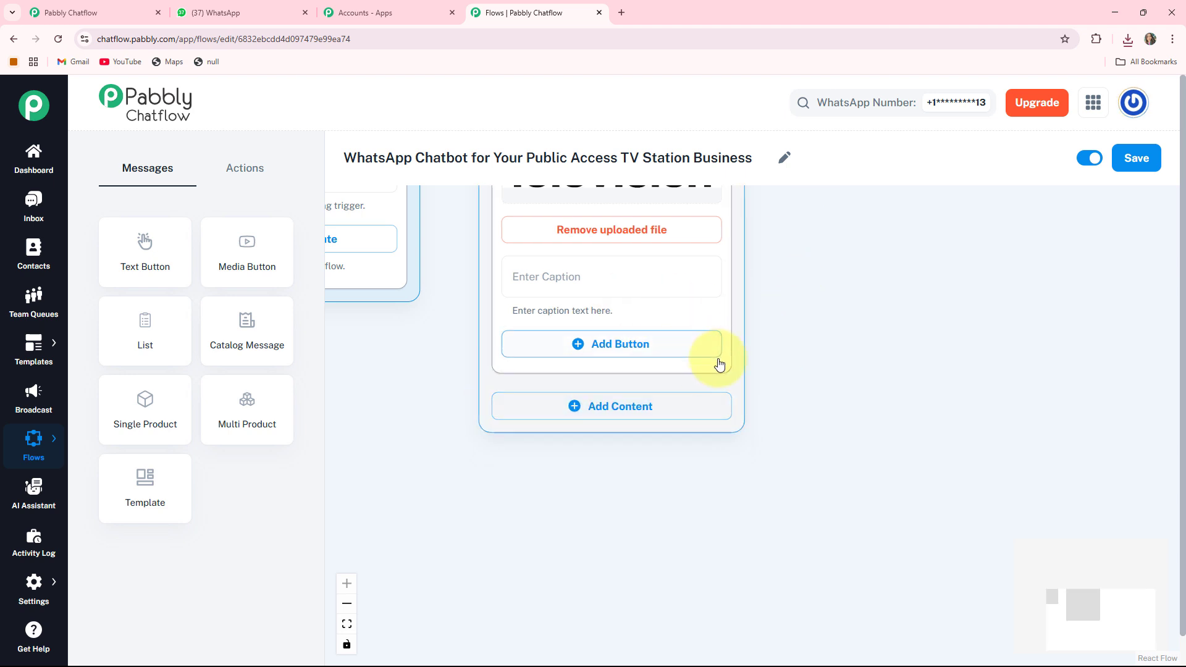
left_click(582, 410)
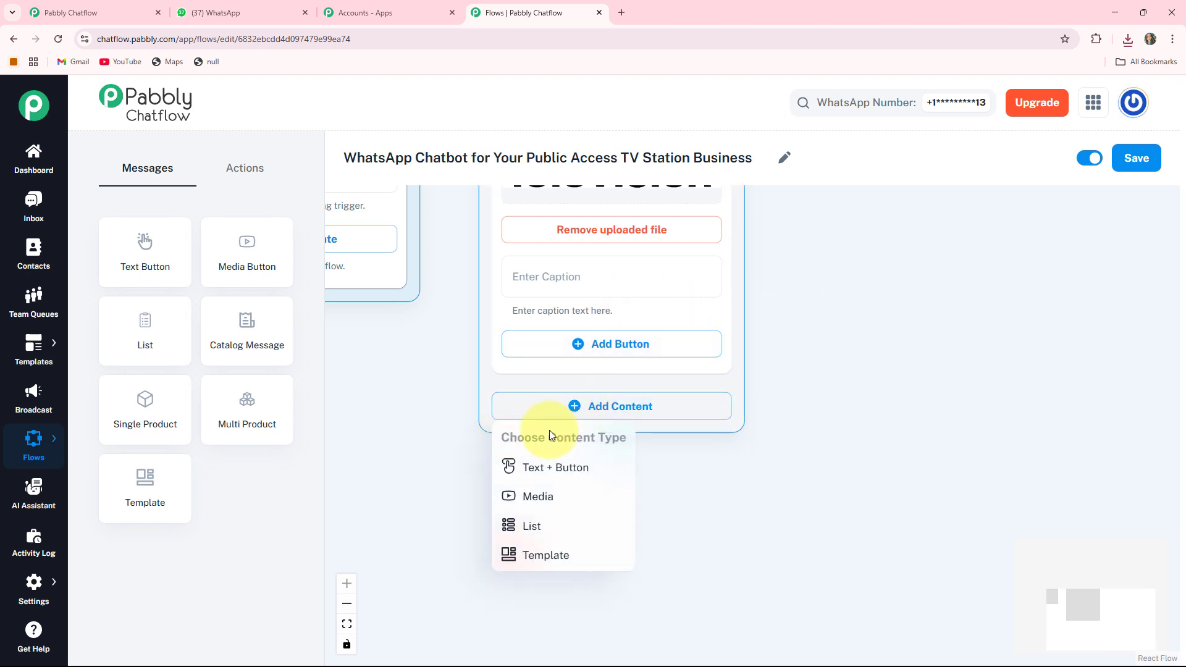
left_click(552, 481)
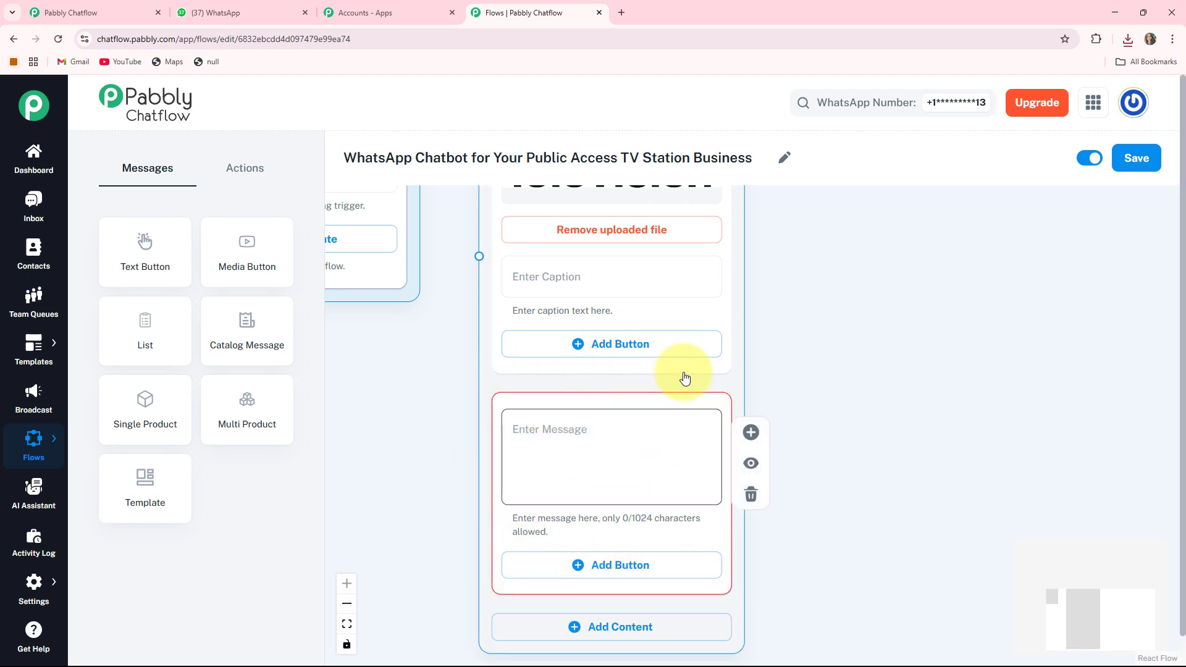
left_click(557, 428)
key("ctrl+v")
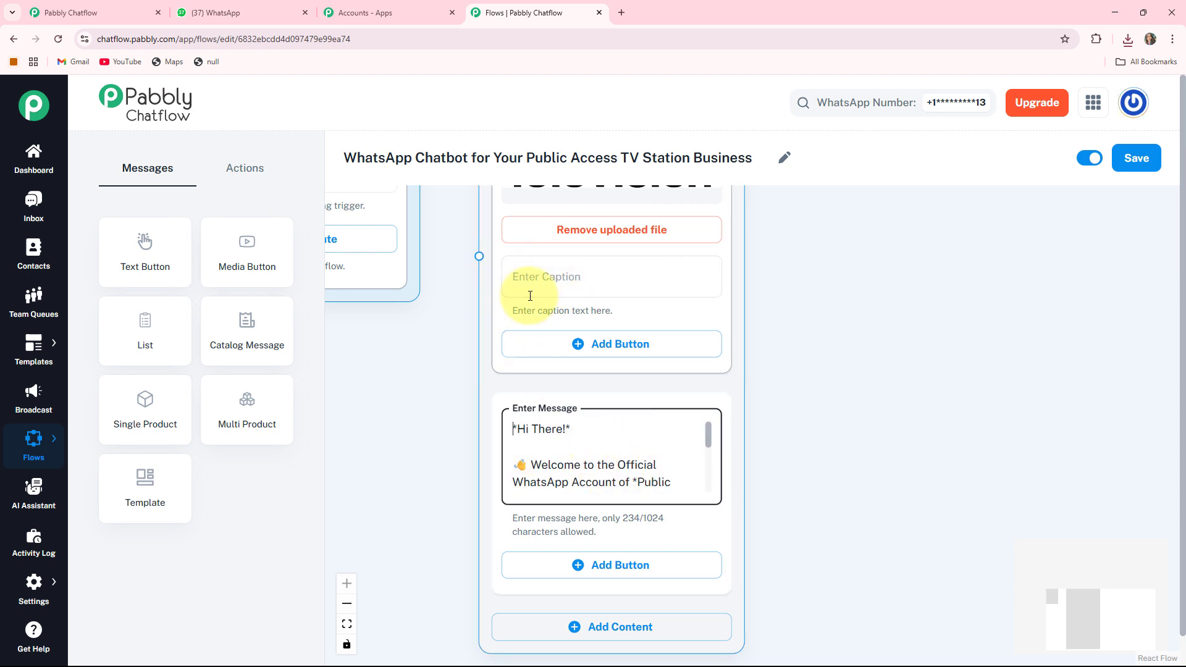
scroll(533, 476, "down", 3)
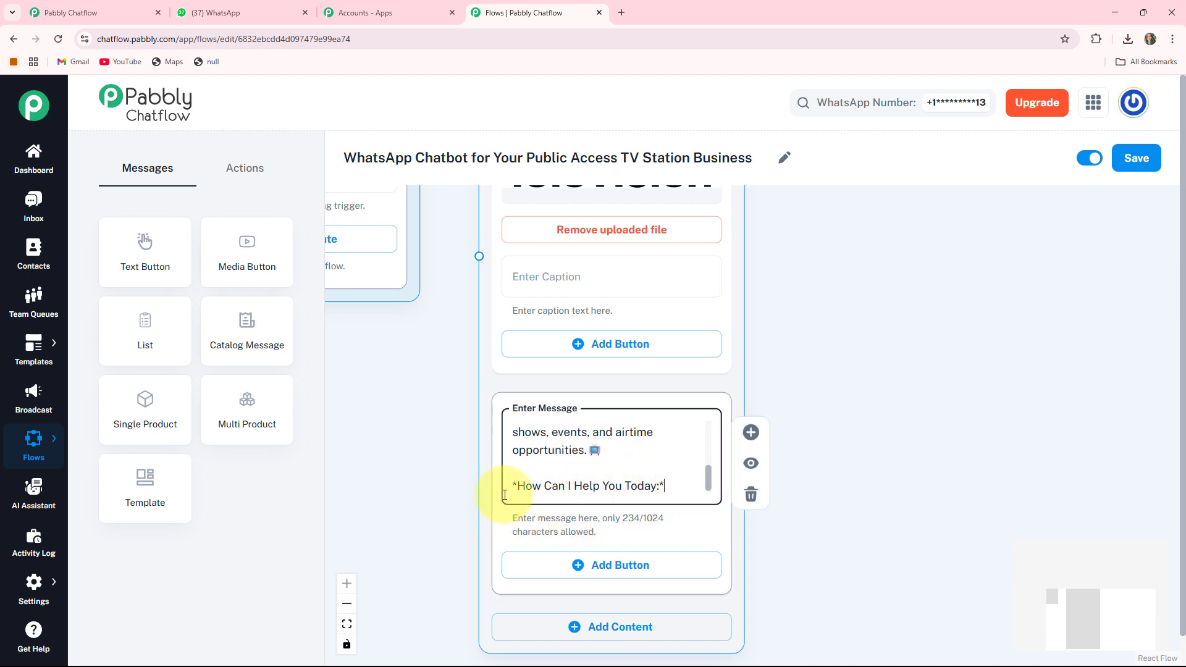
Add a button labelled "Show Schedule" with a TV emoji below the welcome message
left_click_drag(812, 525, 780, 425)
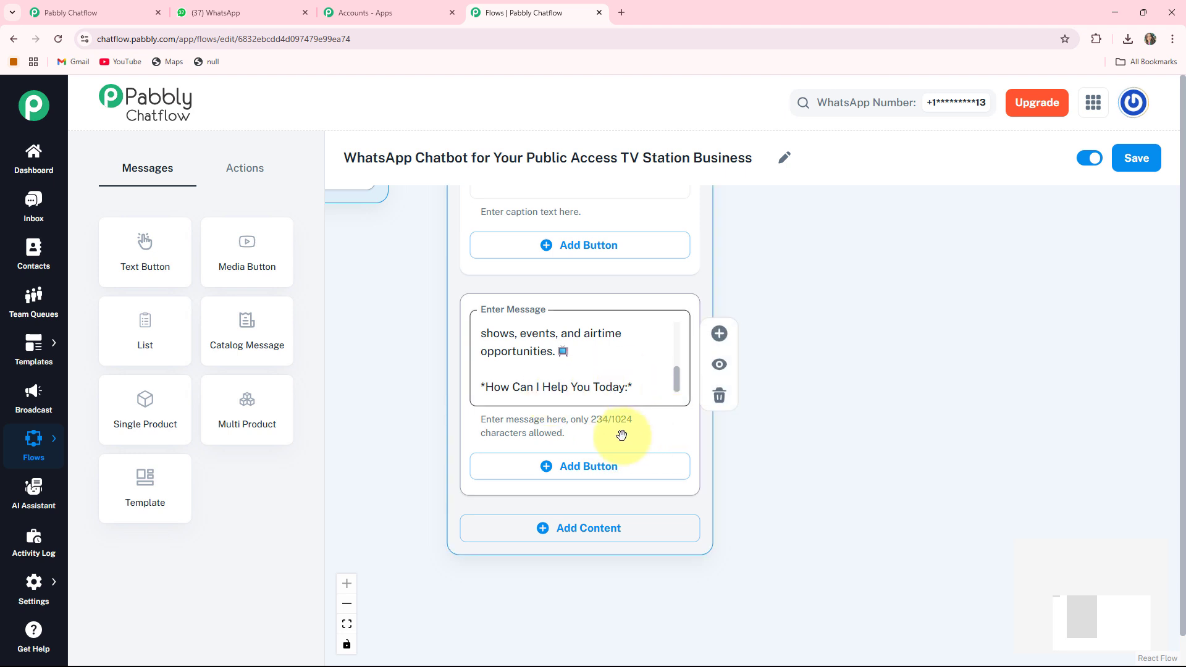
left_click(563, 467)
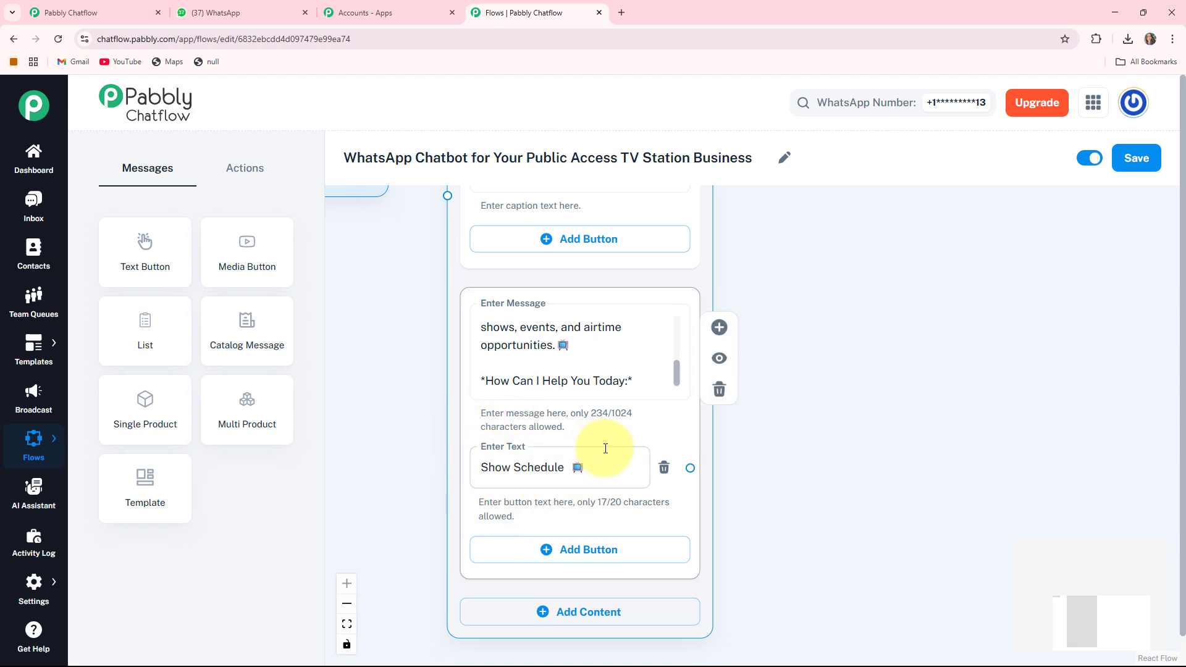
left_click(793, 509)
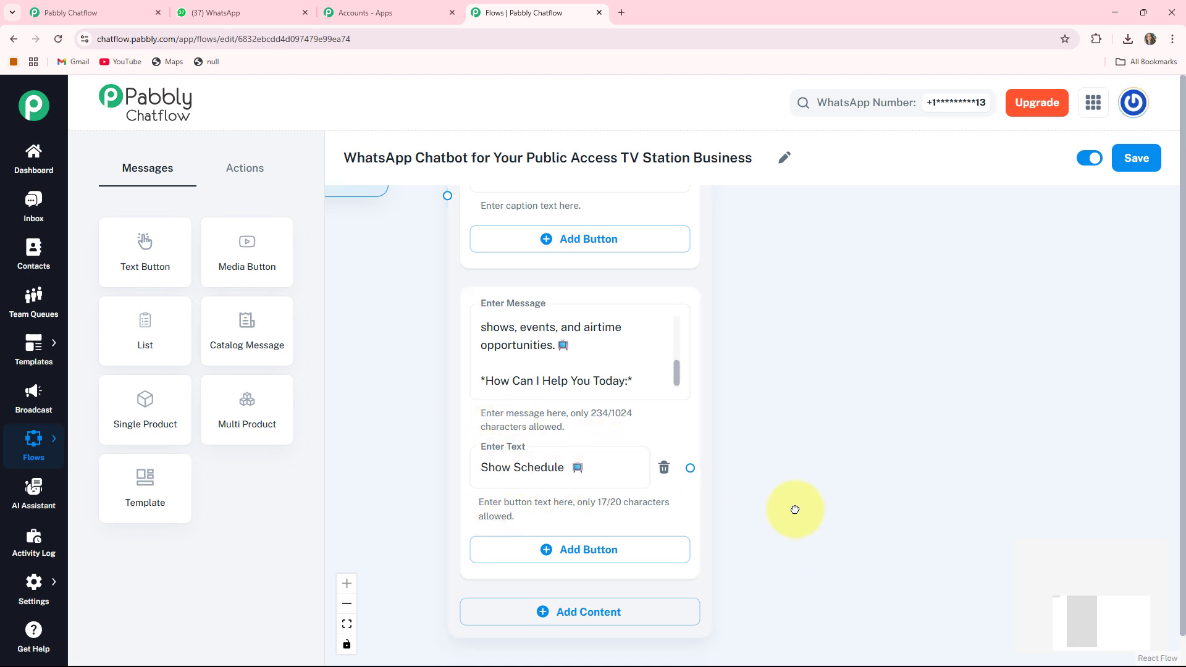
Add two more buttons below the welcome message, labelled "Request Airtime" with a movie camera emoji and "Contact Us" with a phone emoji
left_click_drag(794, 508, 772, 431)
left_click(598, 477)
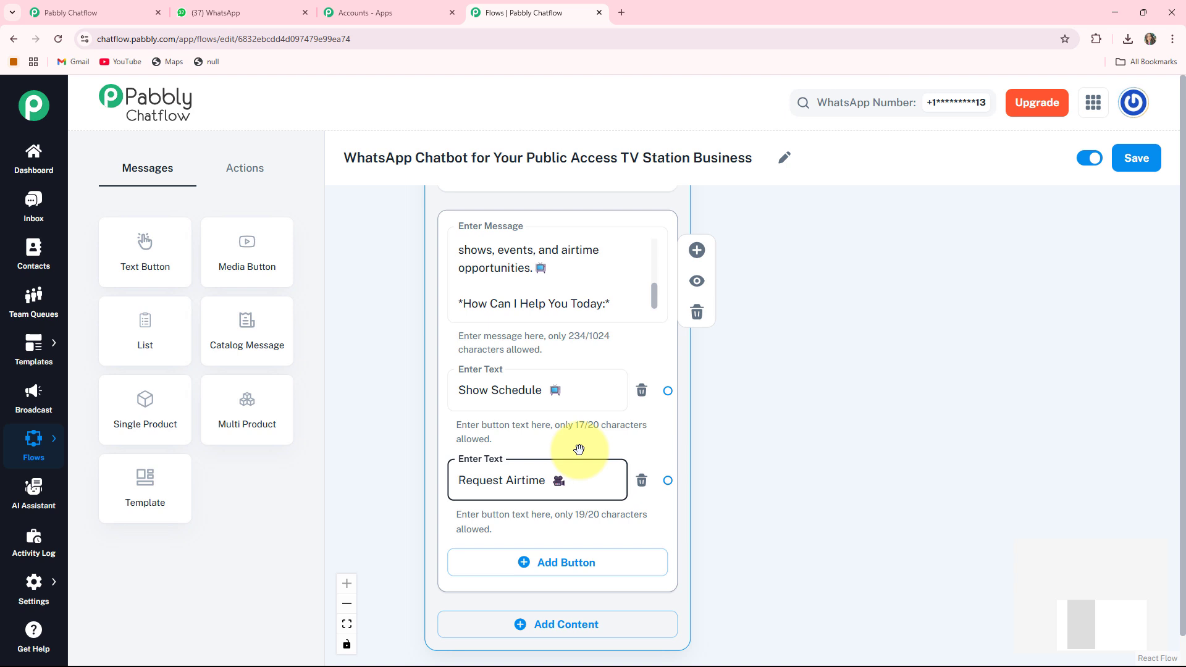
scroll(730, 530, "down", 2)
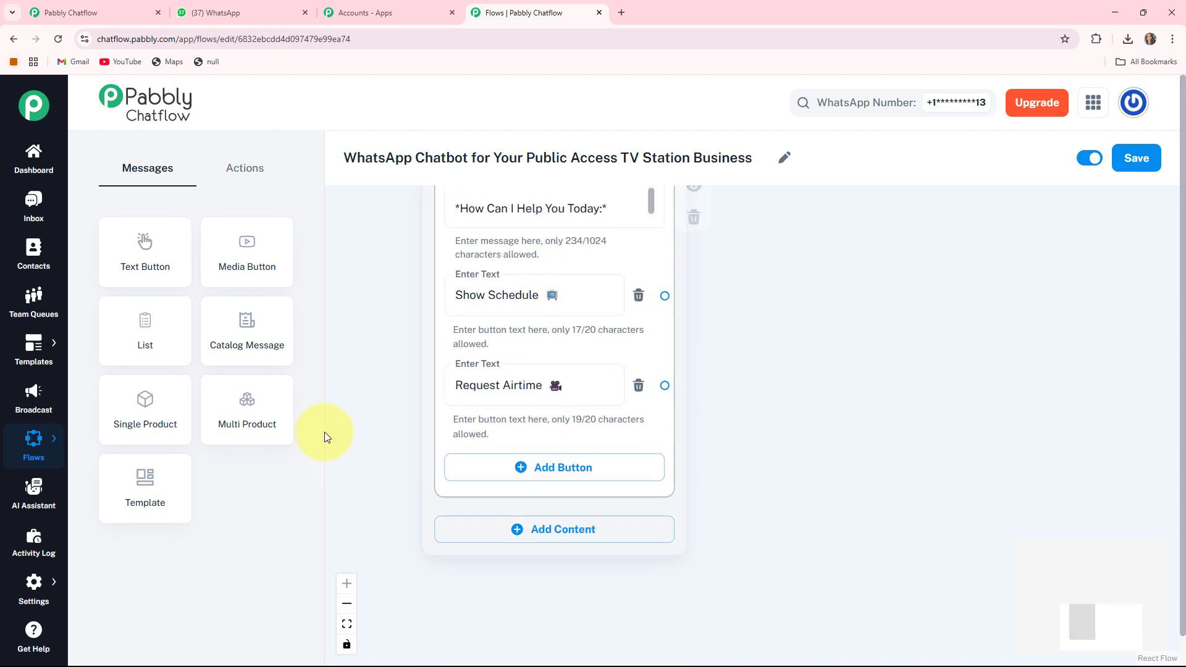
left_click(491, 467)
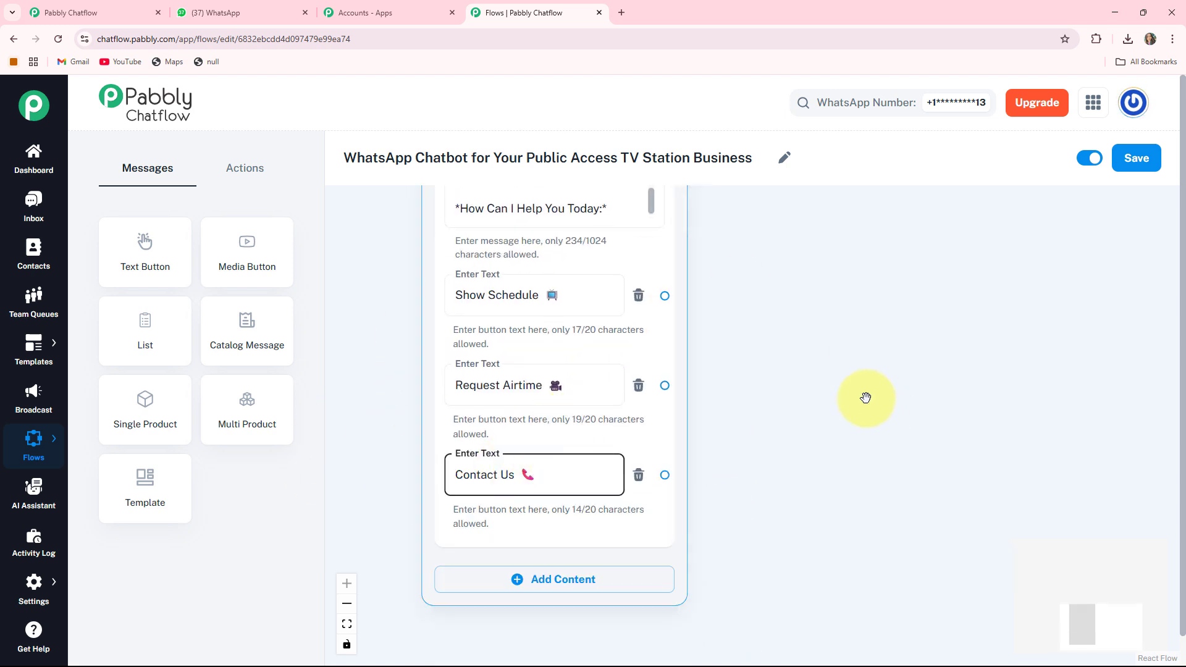
Connect the Flow Start node to the welcome message node containing the logo image
scroll(863, 397, "down", 3)
left_click_drag(520, 346, 512, 666)
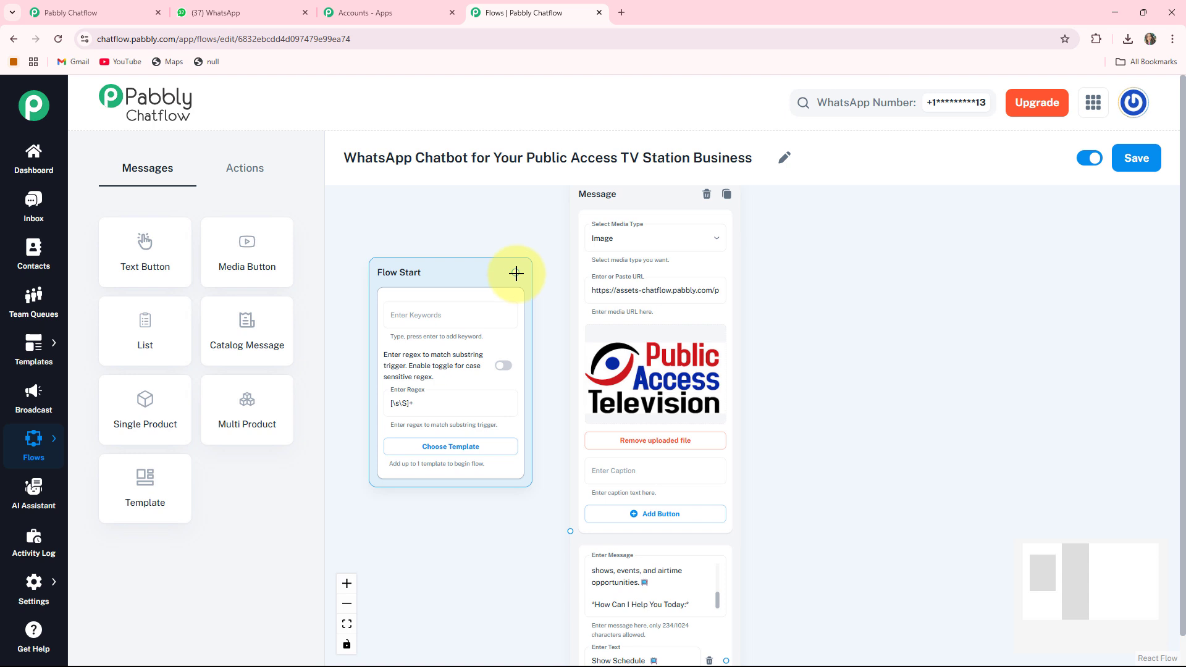
left_click_drag(568, 527, 570, 529)
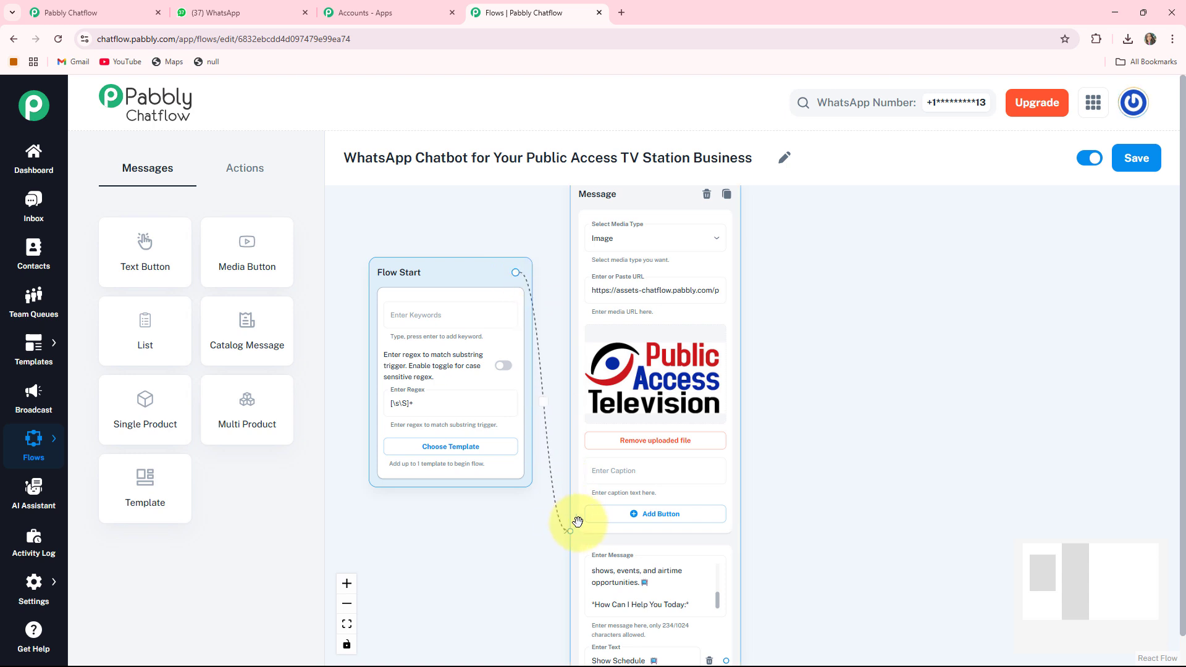
left_click_drag(457, 257, 456, 297)
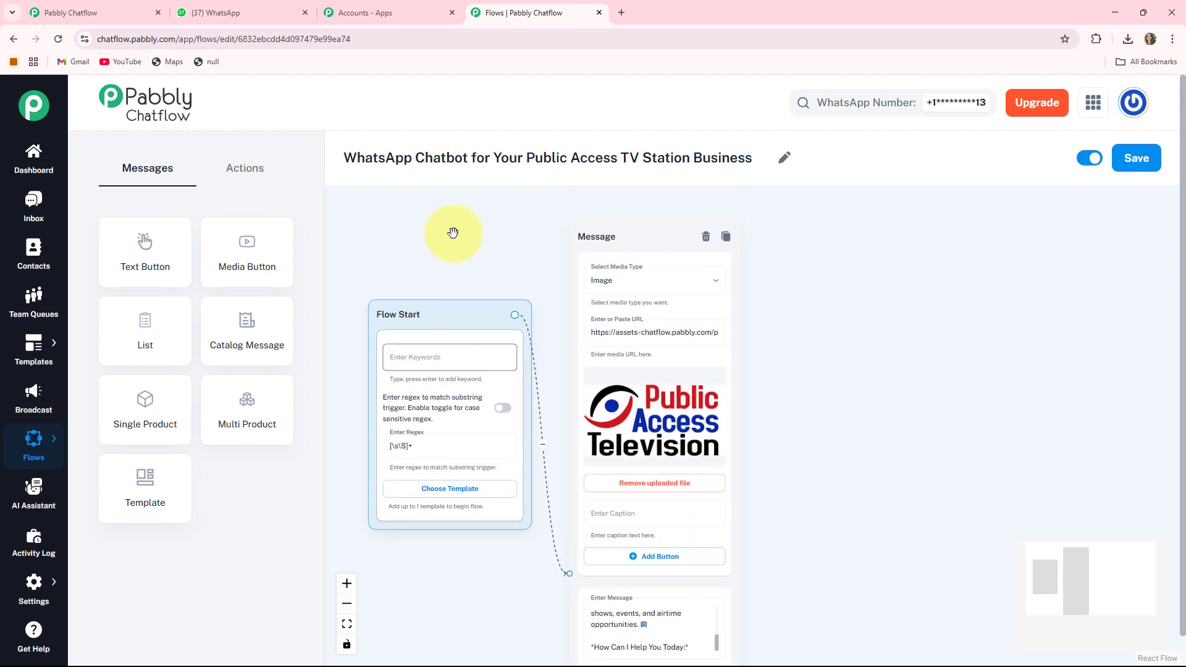
Add a Text Button message beside the welcome node reading "🎬 Ready to see what's airing? *Choose an option below to get started* 👇"
left_click_drag(790, 585, 670, 235)
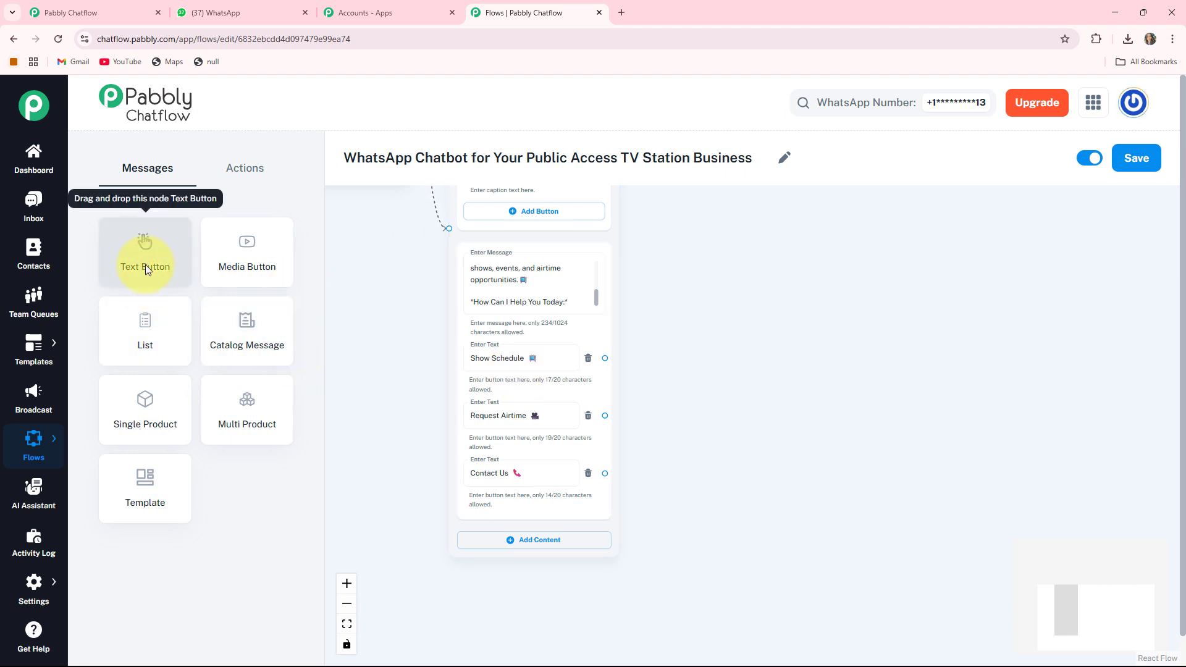
left_click_drag(146, 265, 699, 331)
left_click_drag(907, 330, 821, 391)
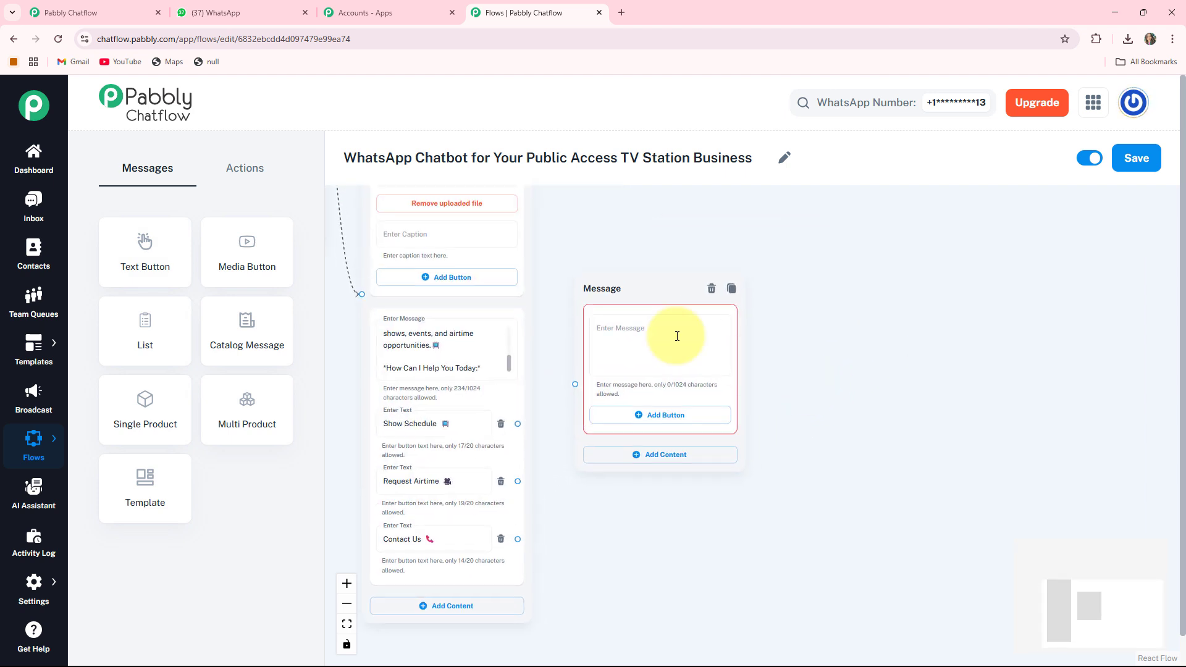
left_click_drag(604, 293, 601, 310)
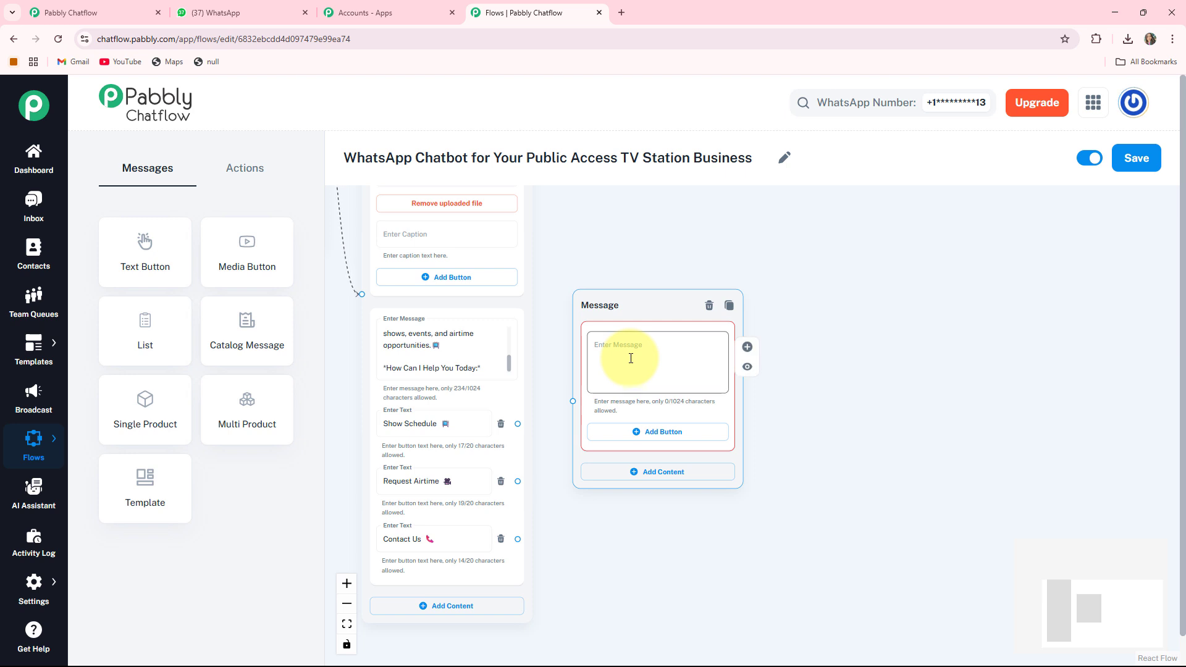
type("🎬 Ready to see what's airing? *Choose an option below to get started* 👇")
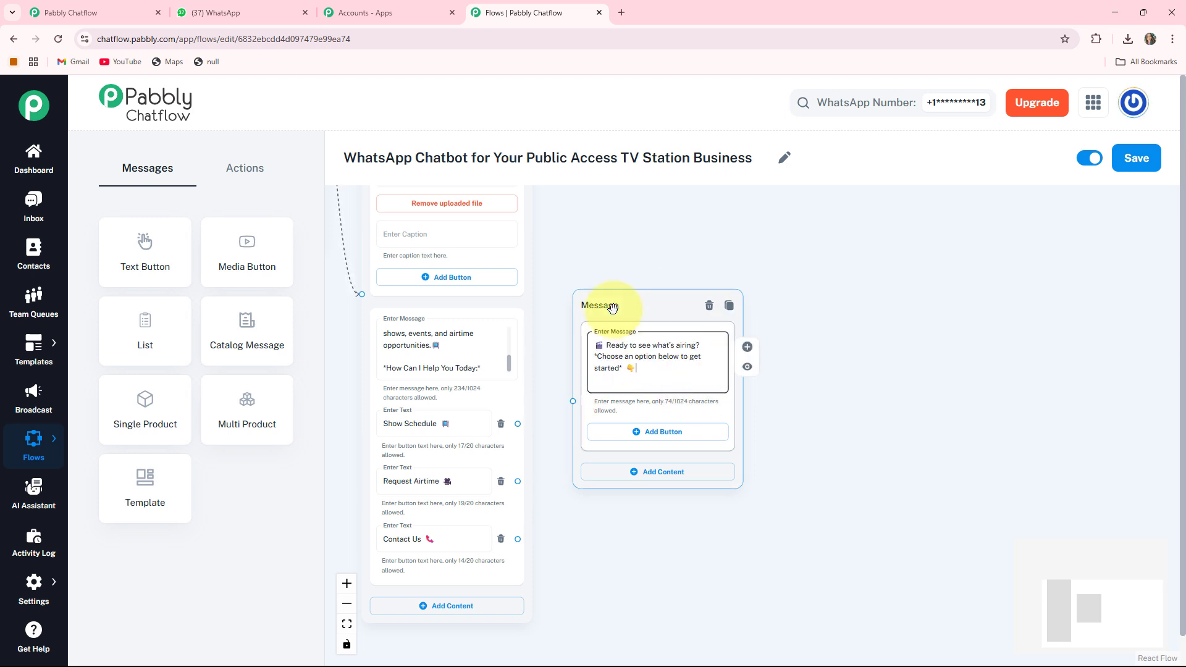
left_click_drag(604, 309, 607, 278)
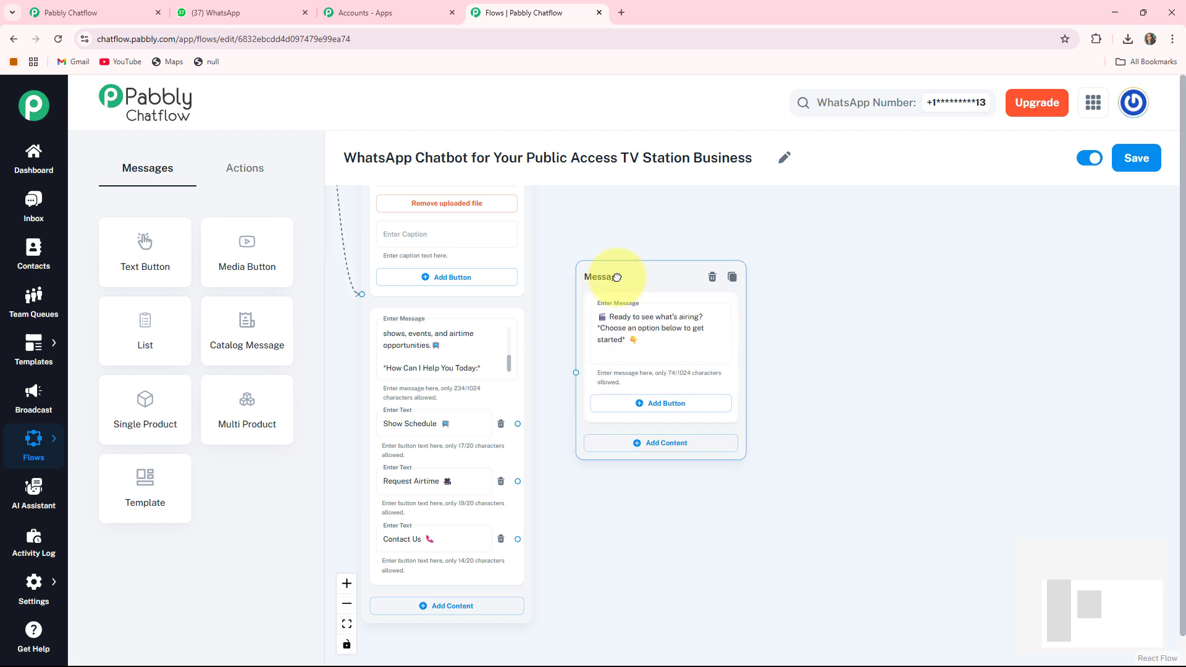
Add three buttons to the "Ready to see what's airing?" message: "Today's Schedule", "Weekly Schedule" and "Monthly Schedule", each with a calendar emoji
left_click(667, 400)
left_click(622, 405)
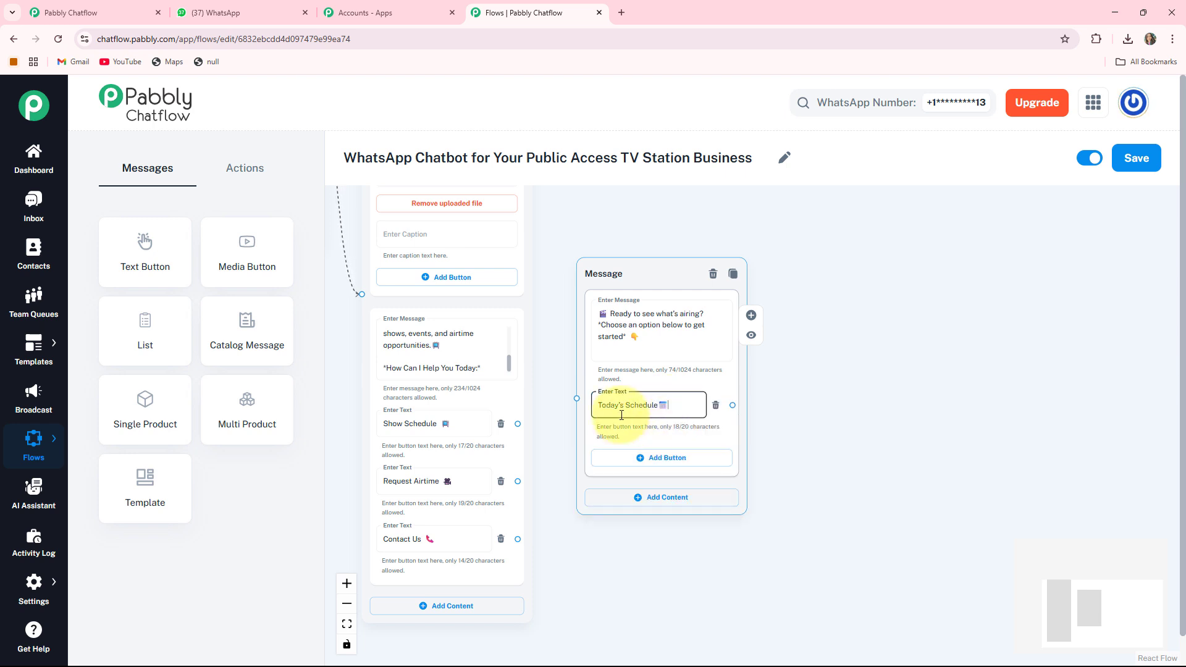
type("Today's Schedule📅")
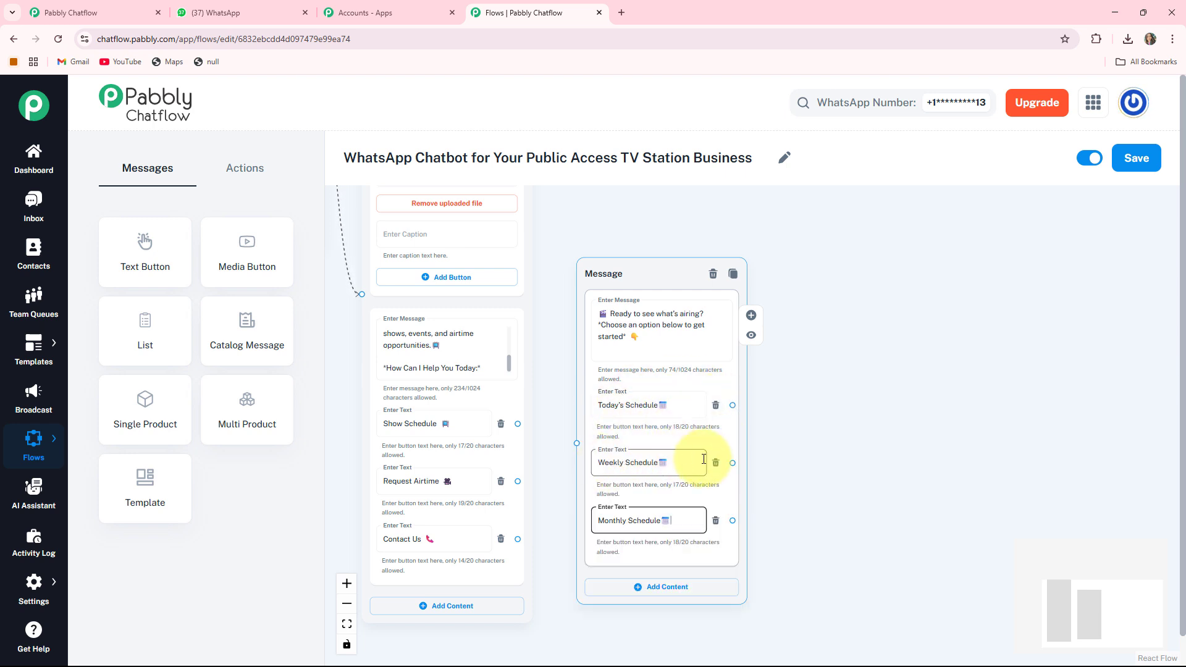
left_click(612, 522)
left_click_drag(609, 286, 630, 252)
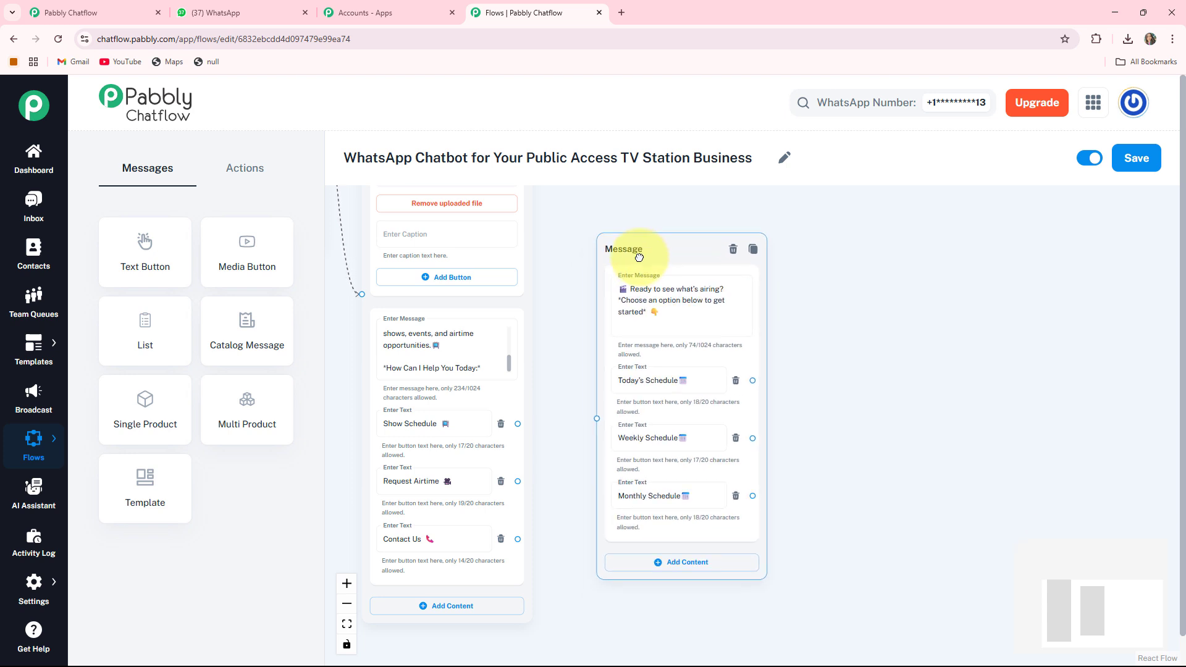
Connect the Show Schedule button to the "Ready to see what's airing?" message node
mouse_move(542, 417)
left_mouse_down()
mouse_move(530, 423)
mouse_move(544, 427)
left_mouse_up()
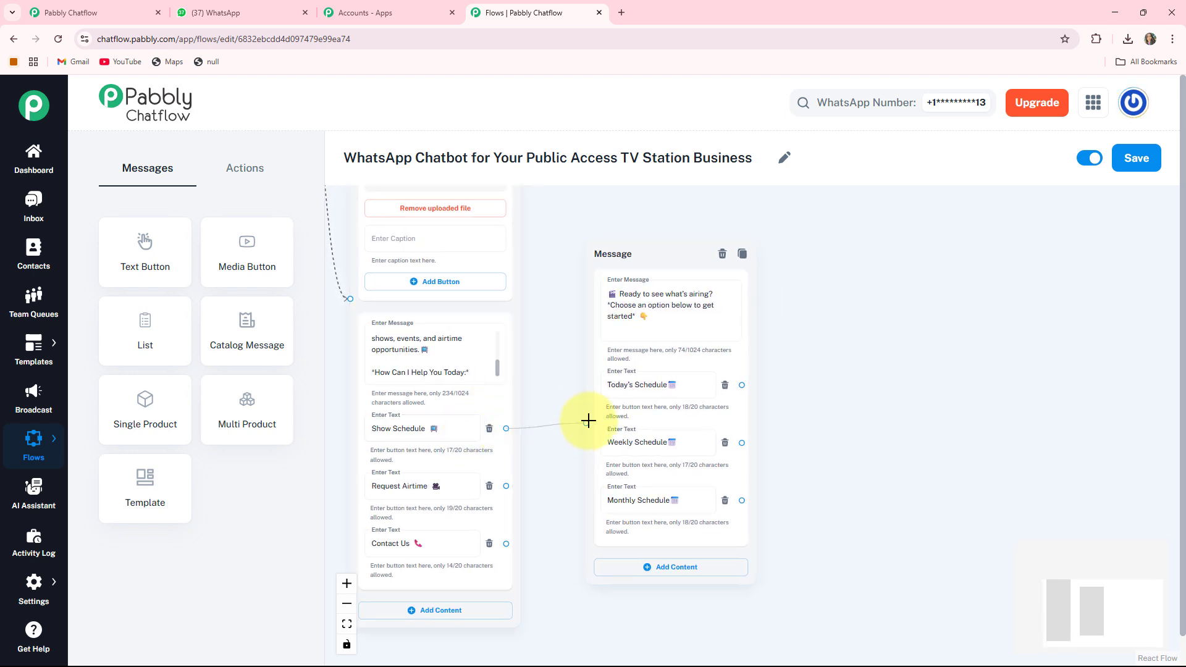
left_click_drag(656, 246, 637, 226)
left_click_drag(622, 211, 530, 186)
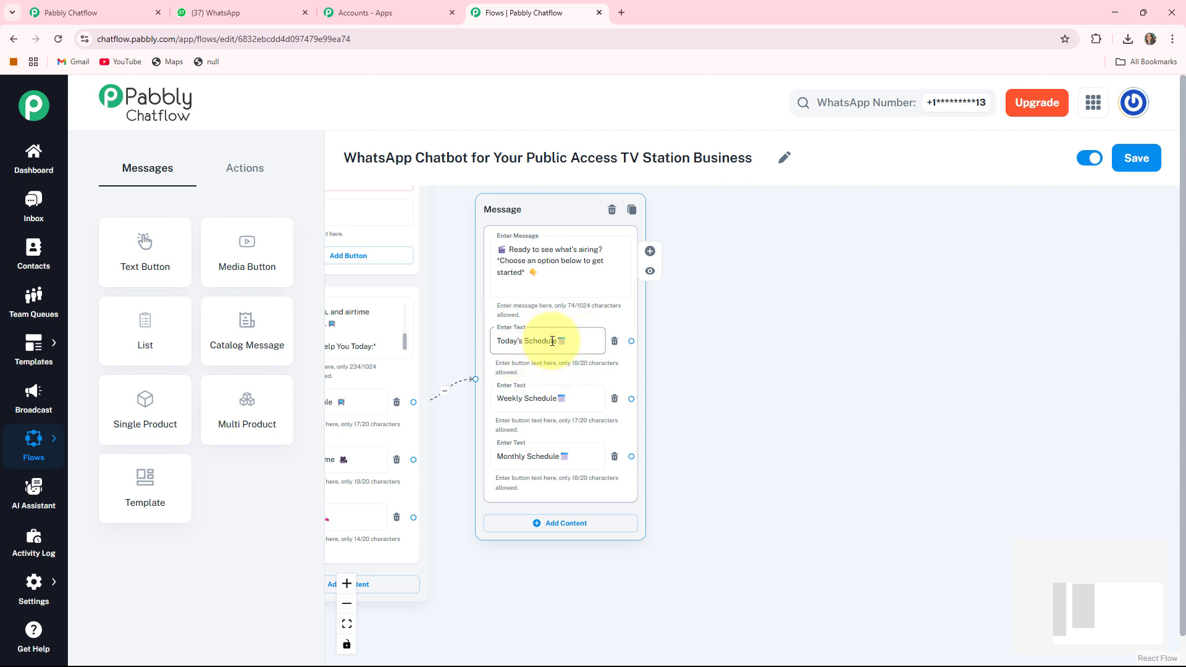
Branch a Text + Button message off the Today's Schedule button and paste the text starting "*Today's Lineup on Channel*"
left_click_drag(764, 366, 673, 404)
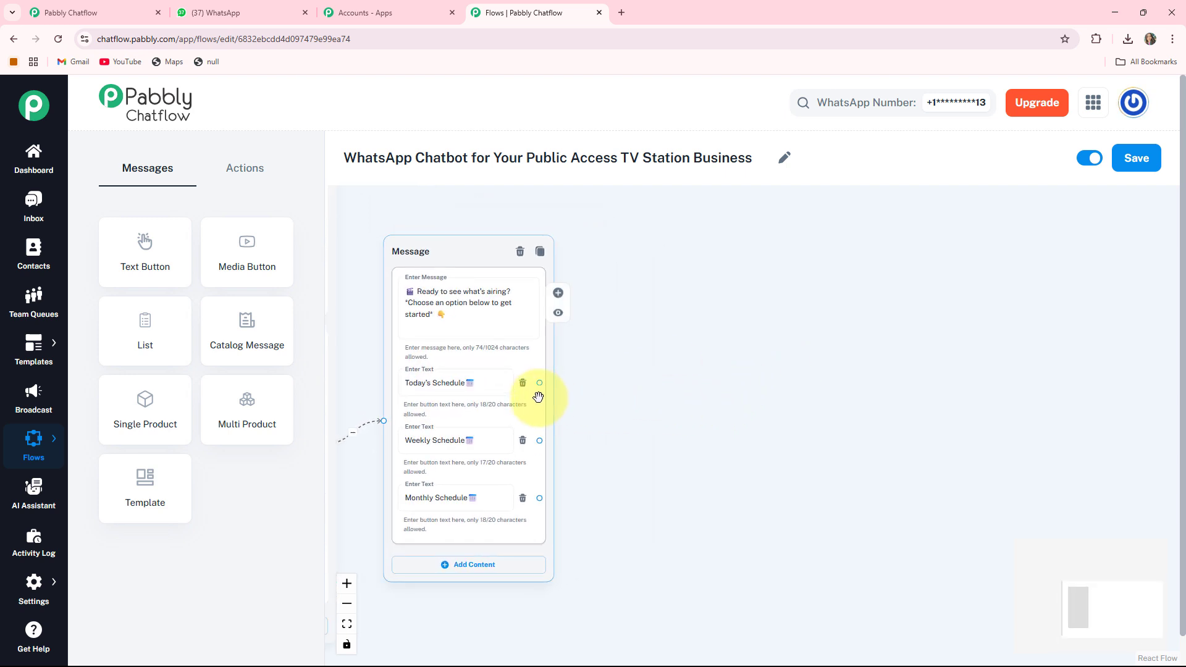
left_click_drag(539, 382, 669, 278)
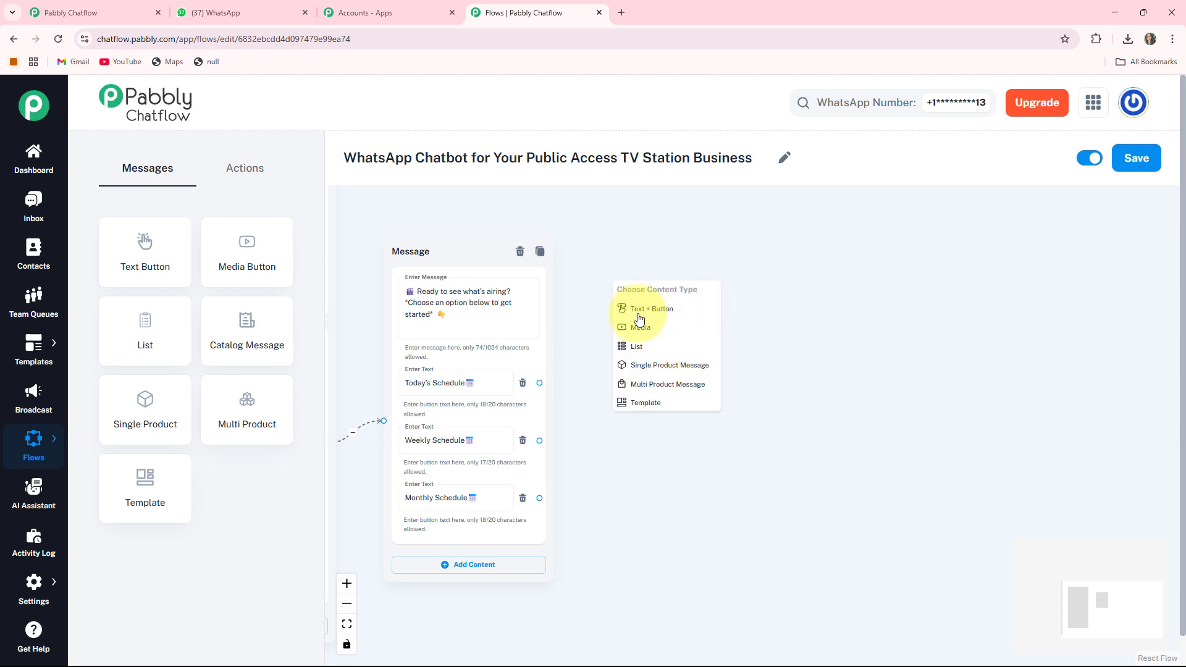
left_click(634, 315)
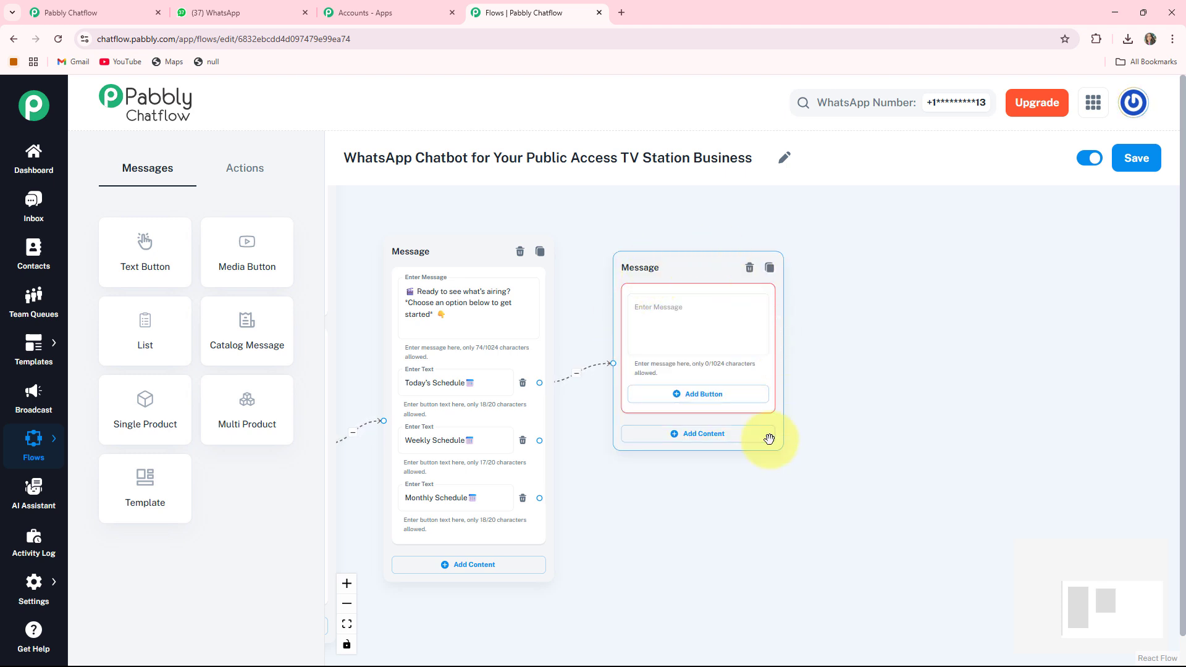
left_click(661, 303)
key("ctrl+v")
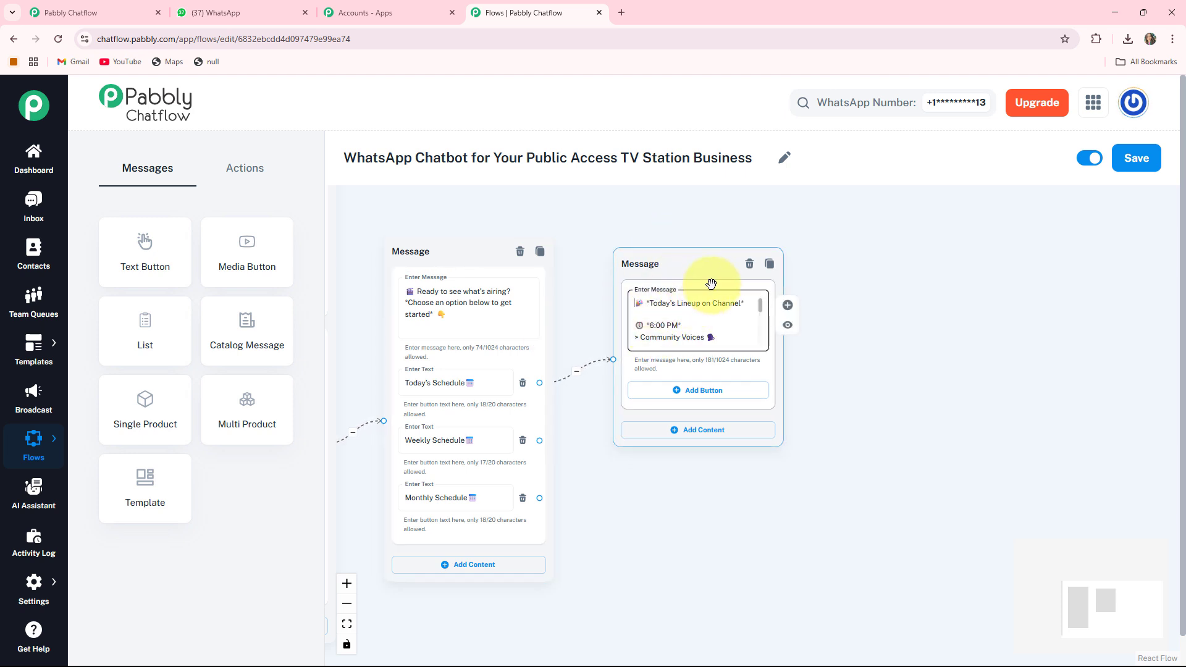
left_click_drag(710, 257, 708, 237)
Branch a Text + Button message off the Weekly Schedule button and paste the text starting "*Here's your weekly lineup on Channel.*"
left_click_drag(600, 486, 661, 474)
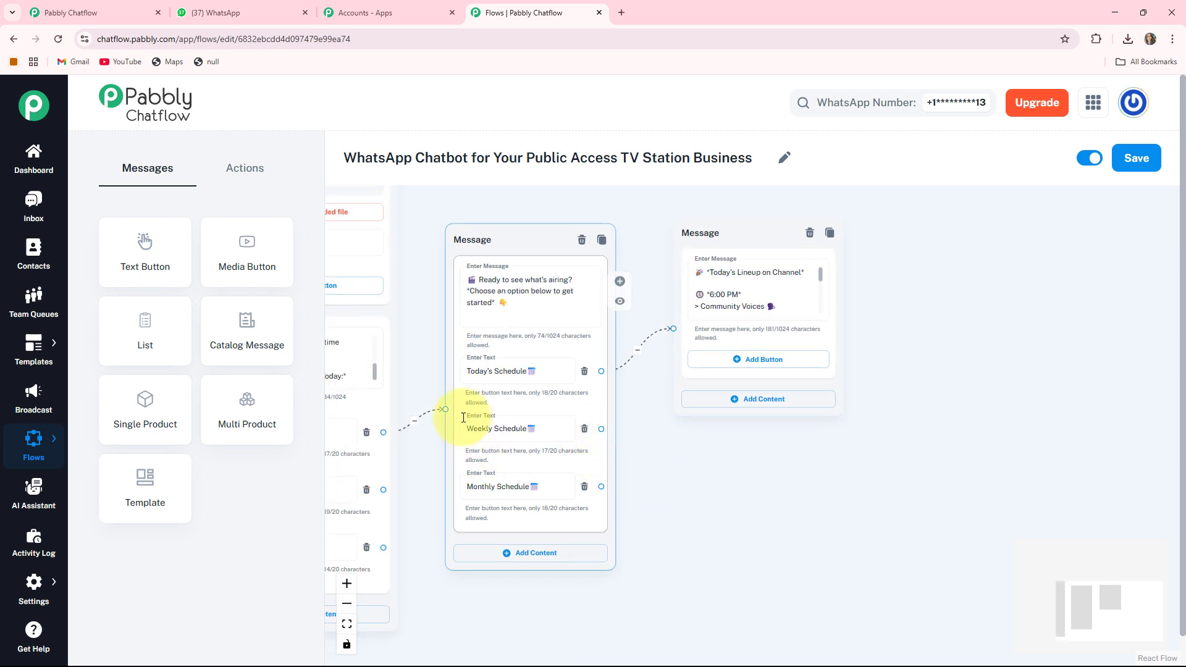
left_click_drag(763, 474, 691, 456)
left_click(528, 412)
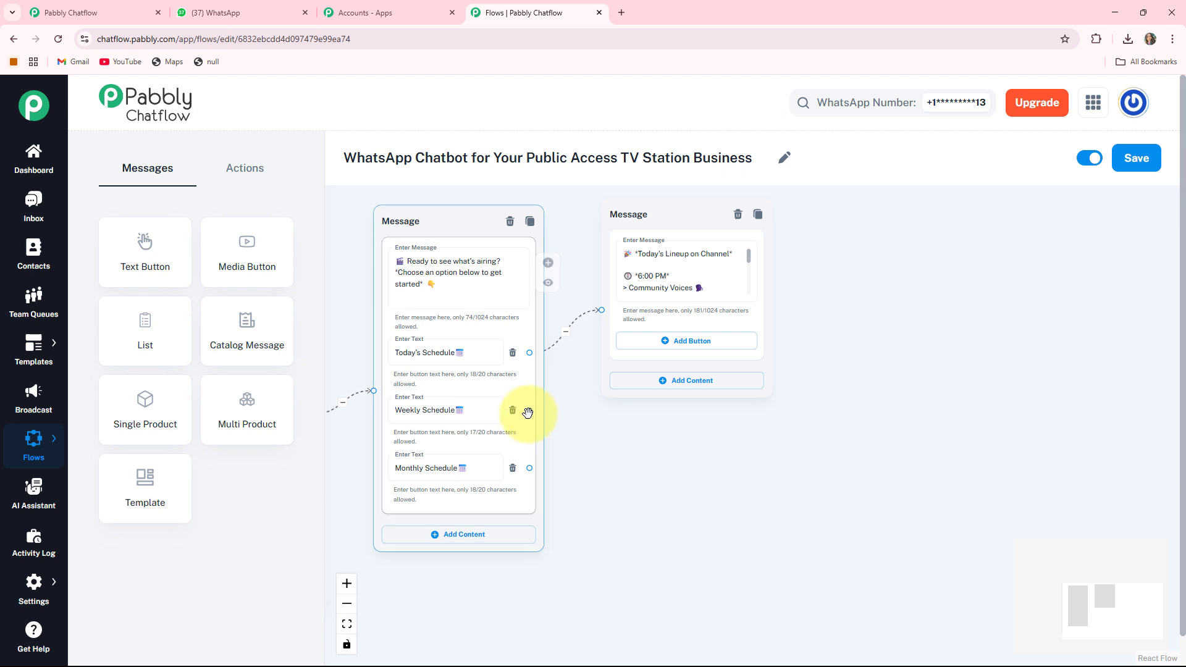
left_click_drag(530, 410, 849, 325)
left_click(872, 439)
left_click_drag(1020, 368, 968, 376)
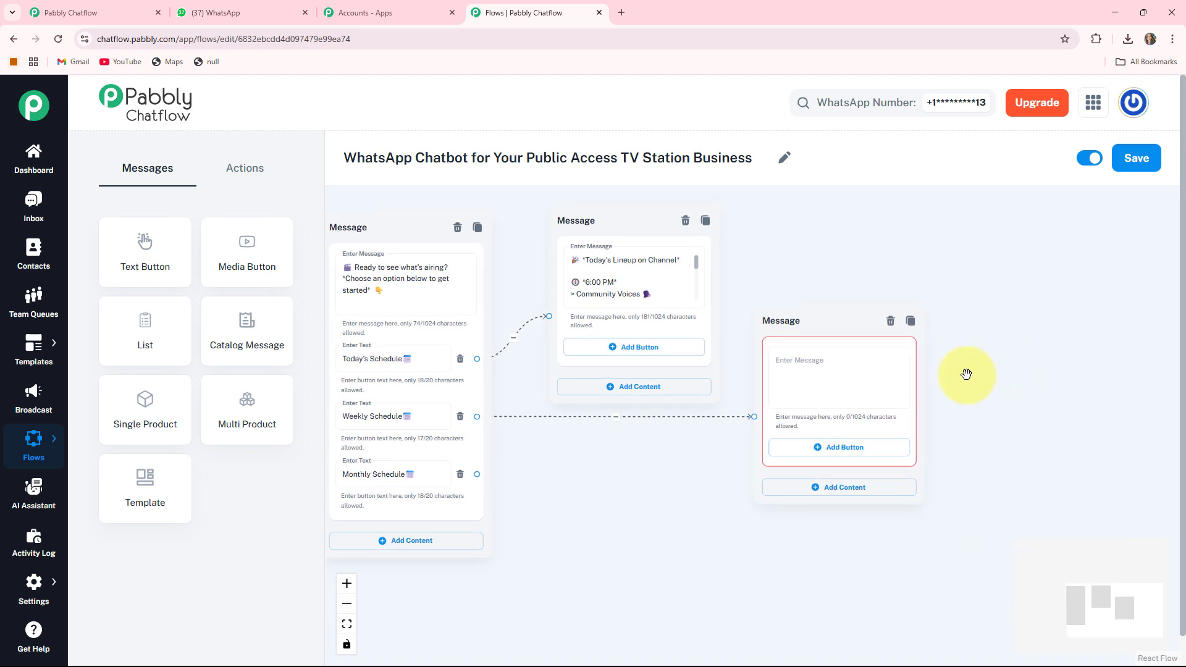
left_click(777, 392)
key("ctrl+v")
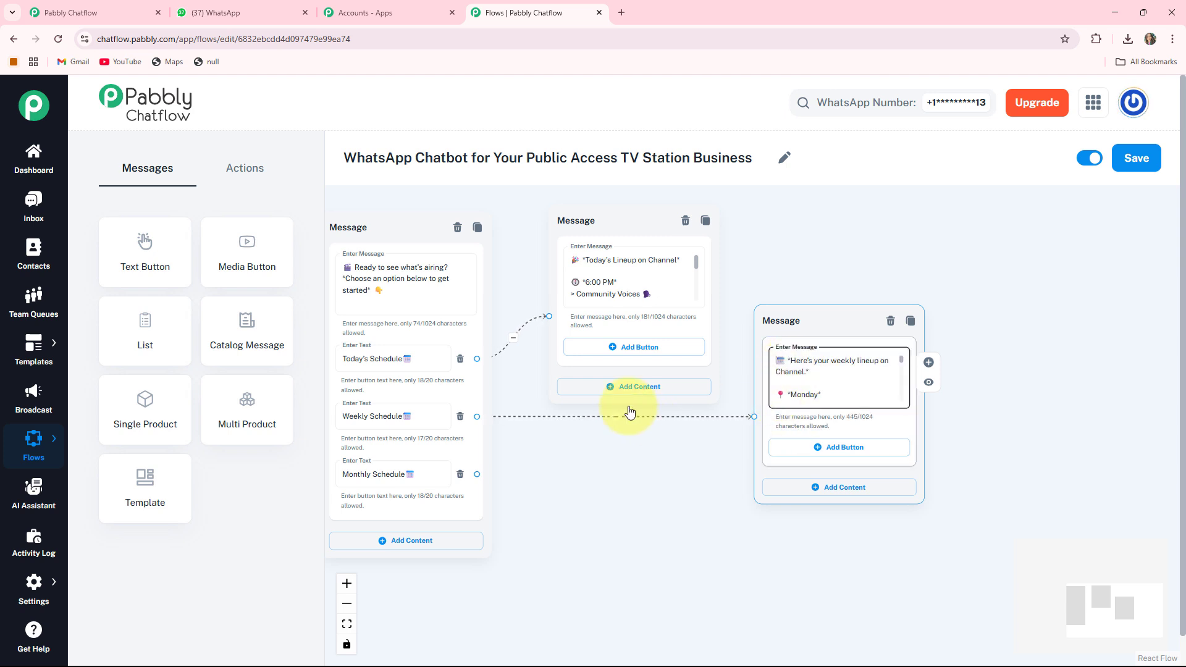
Branch a Text + Button message off the Monthly Schedule button and paste the event list ending "Weekend Special Features at 3 PM"
left_click_drag(611, 484, 734, 440)
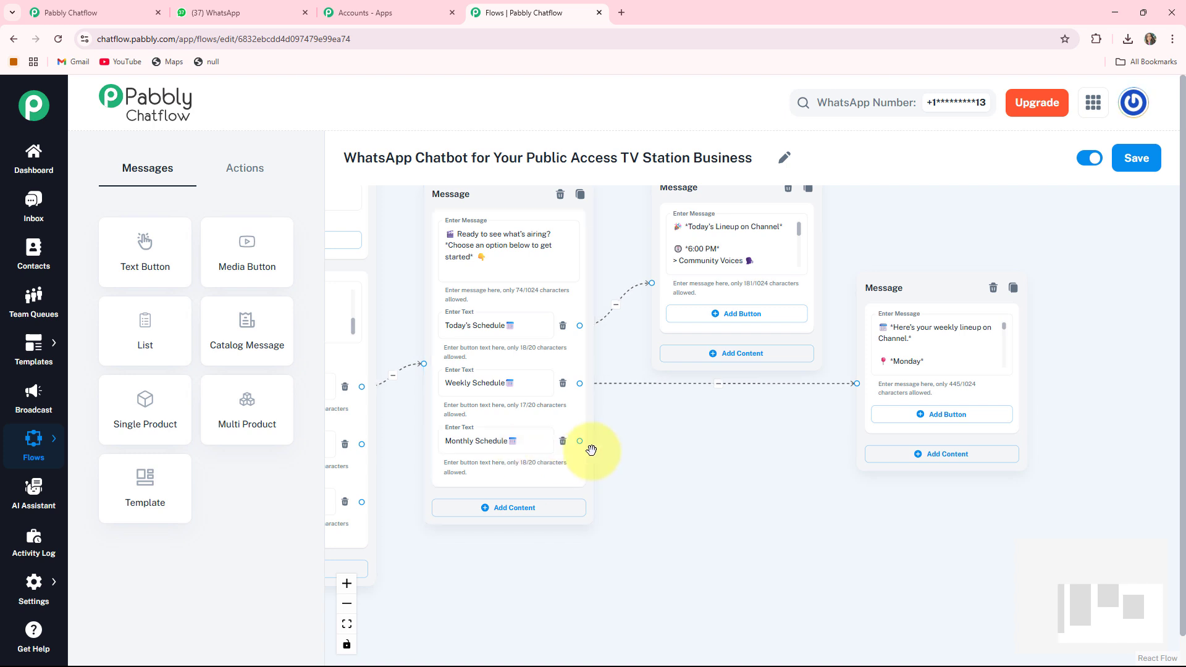
left_click_drag(581, 439, 695, 446)
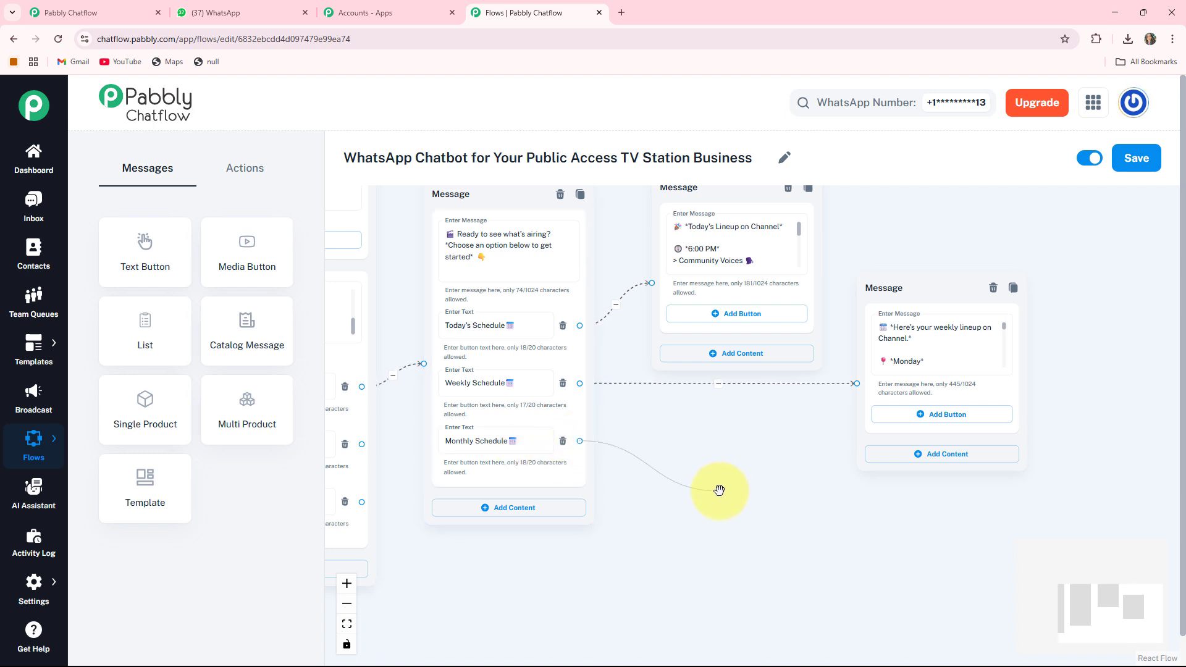
left_click_drag(719, 490, 670, 494)
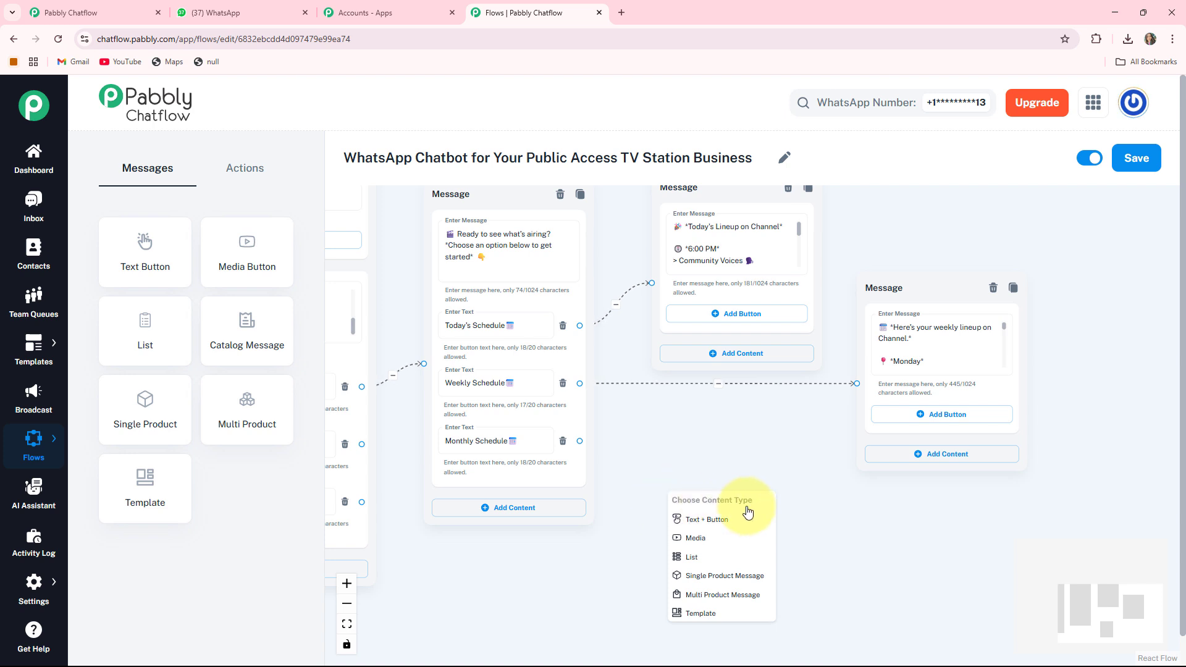
left_click(696, 521)
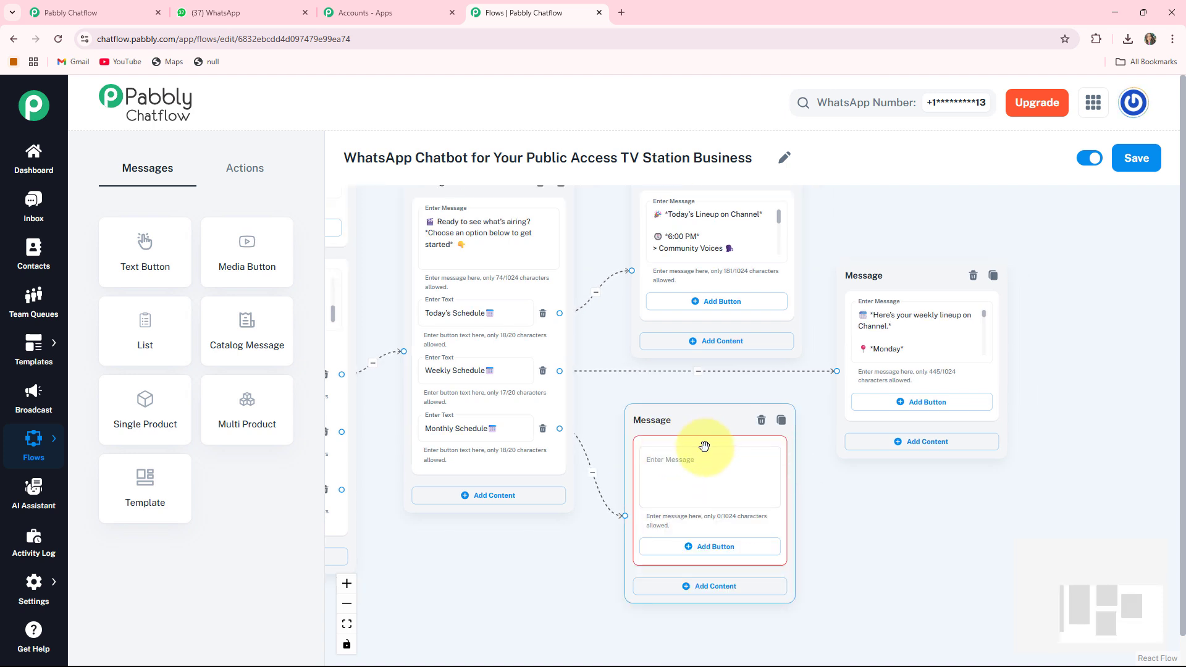
left_click(700, 449)
key("ctrl+v")
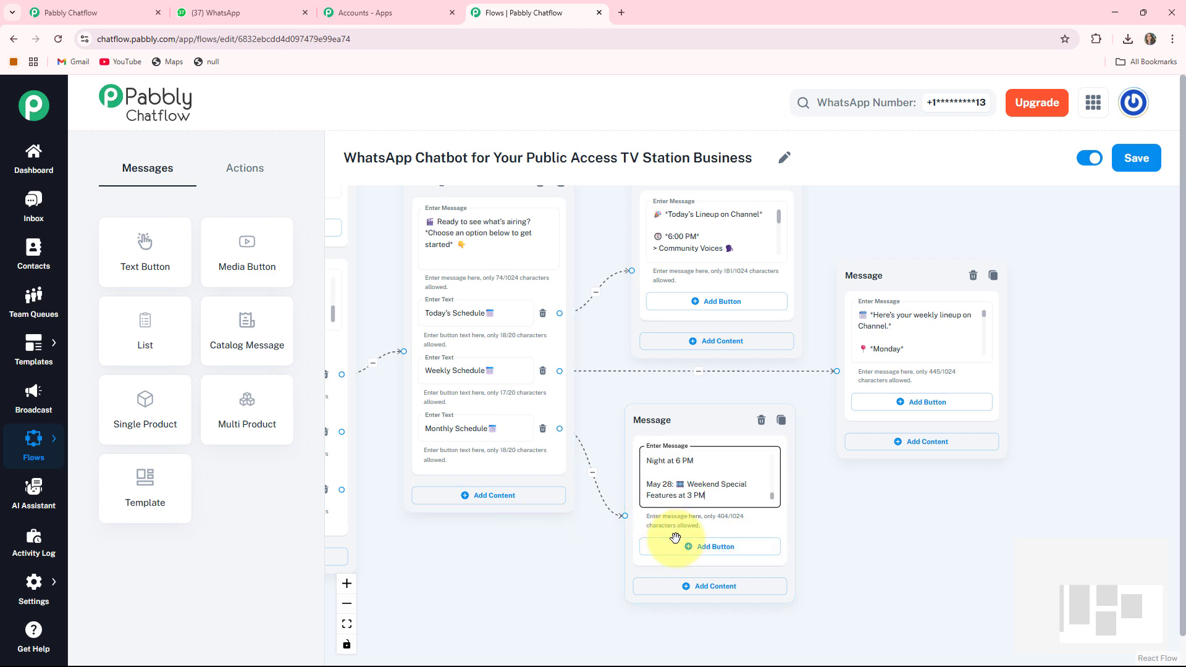
Add an Ask Question action below the schedule options message, with the text "🎬 Want to be on Channel 📌 *First send me your show or event name.*"
left_click_drag(547, 548, 707, 533)
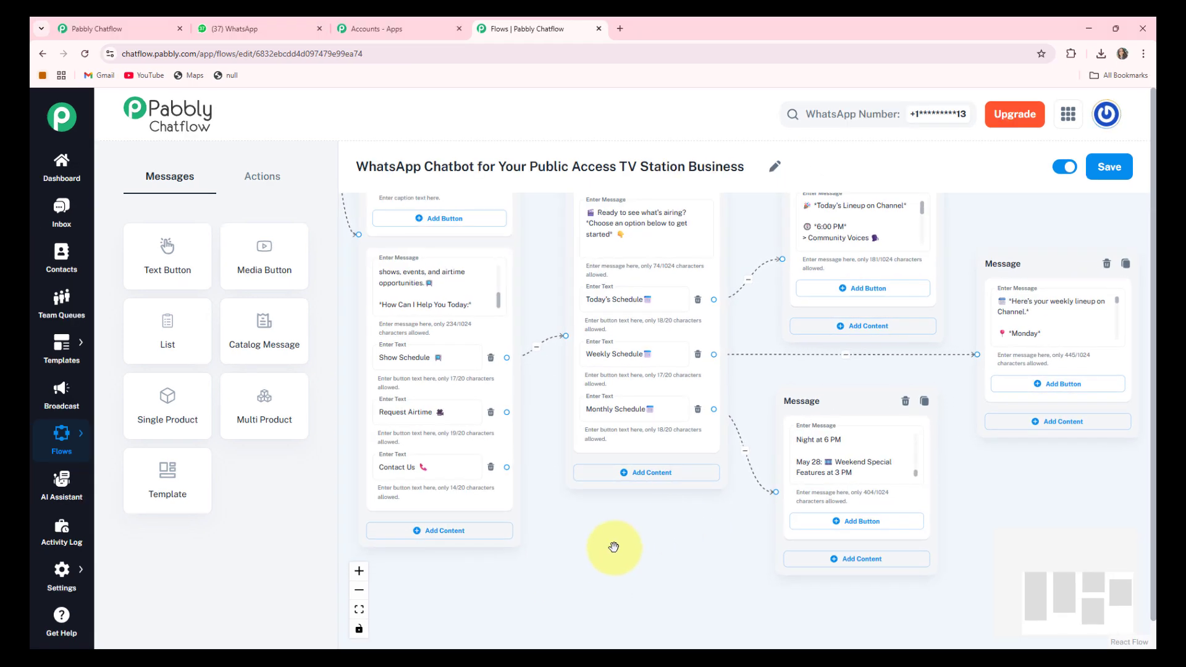
left_click_drag(615, 559, 699, 559)
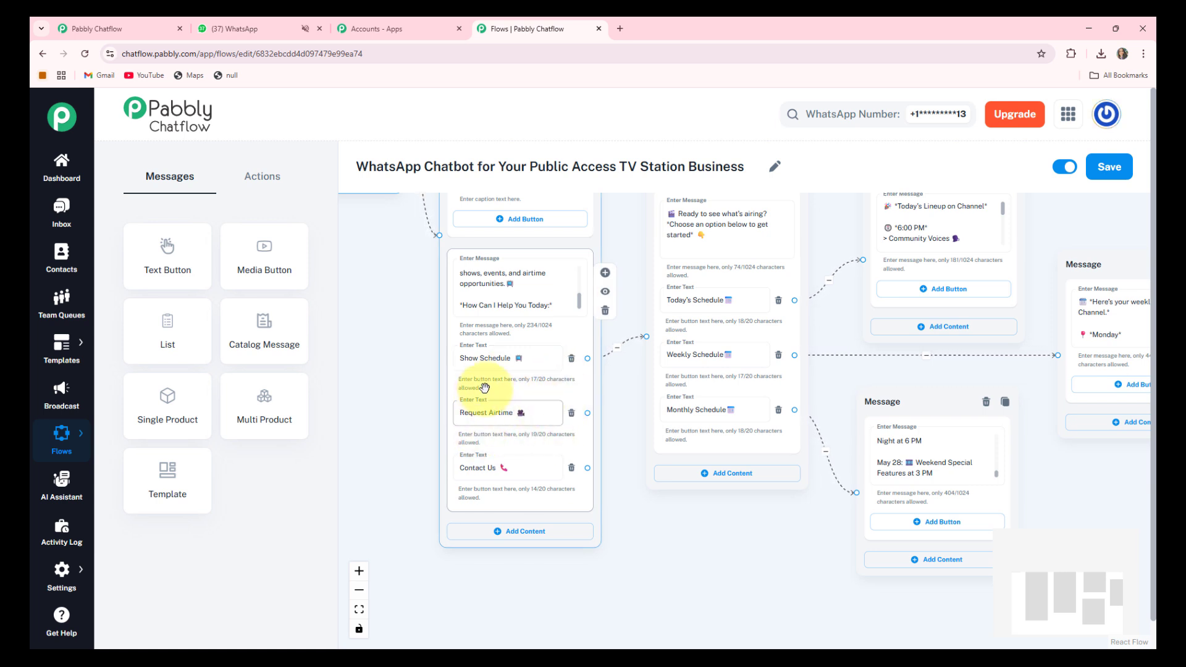
left_click_drag(722, 537, 715, 521)
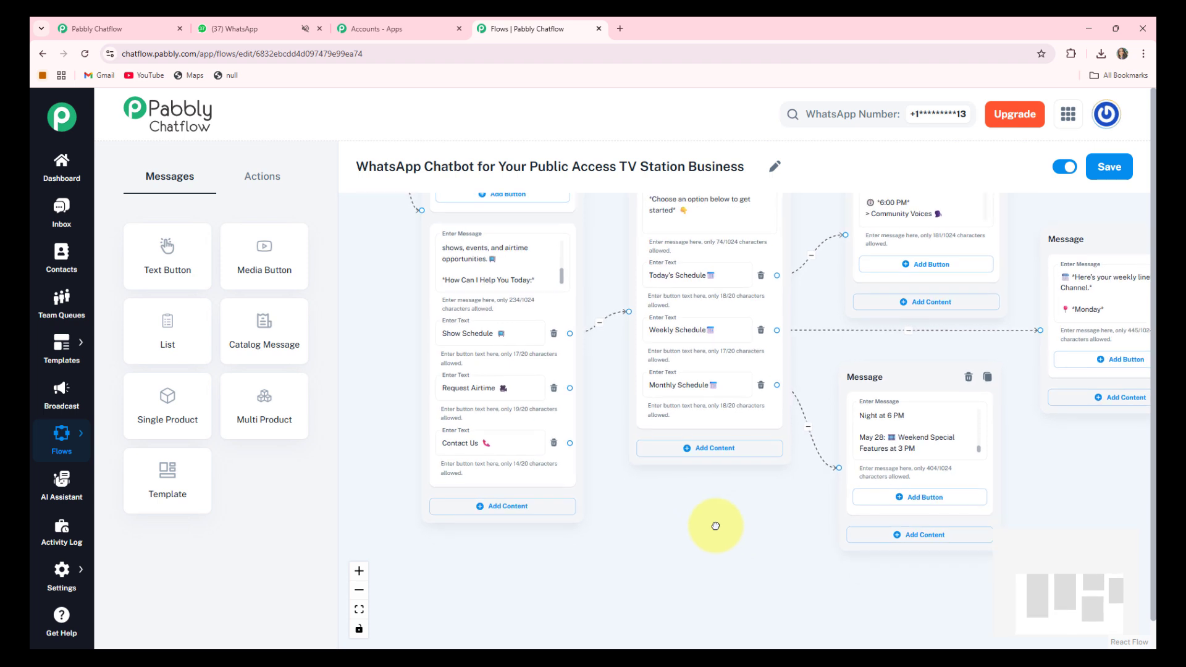
left_click(264, 181)
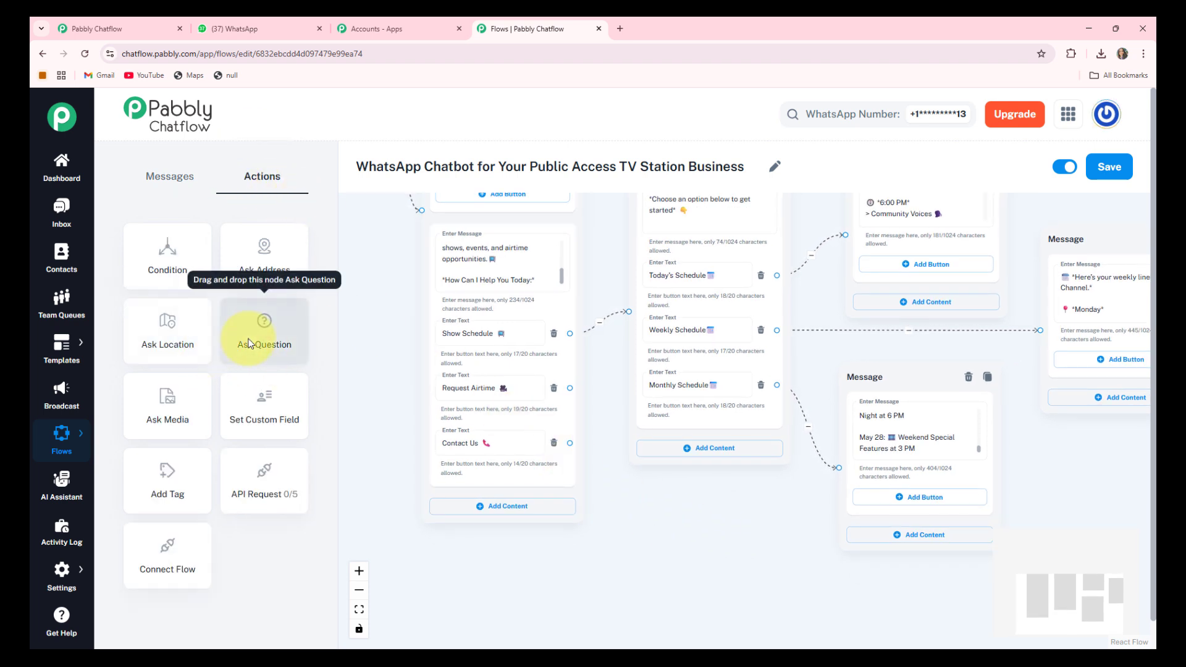
left_click_drag(249, 344, 684, 535)
left_click_drag(491, 451, 402, 558)
left_click(569, 470)
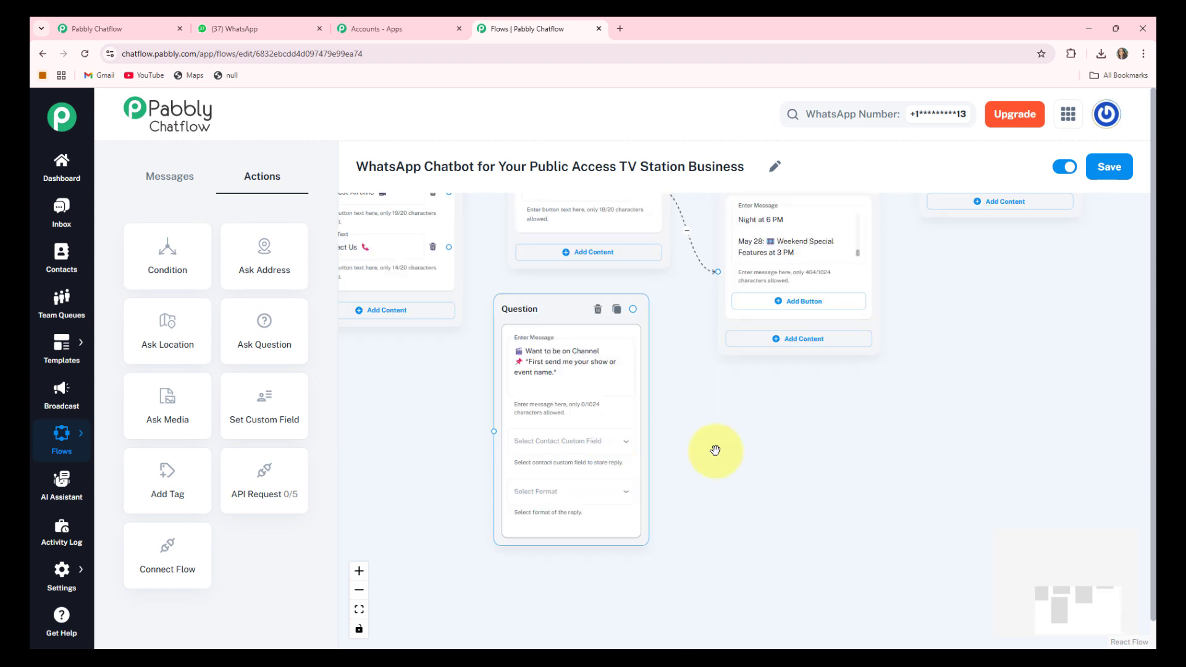
left_click_drag(759, 468, 773, 478)
scroll(779, 463, "down", 1)
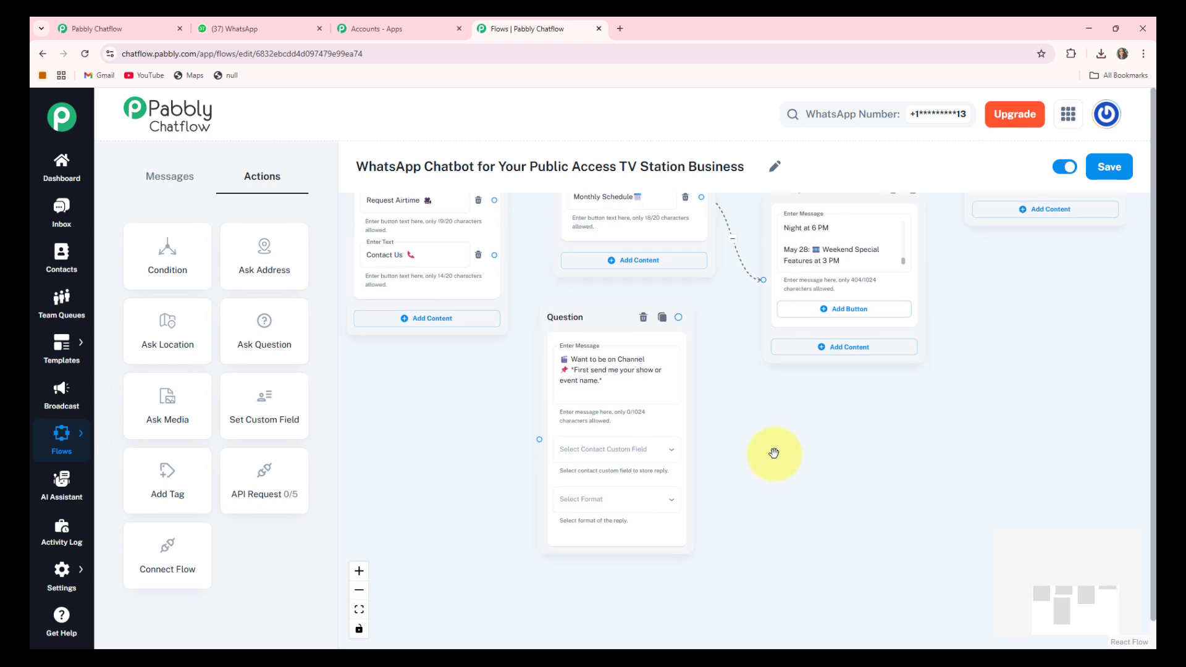
Store the event name question's reply in the Event custom field with the Text format
left_click(614, 445)
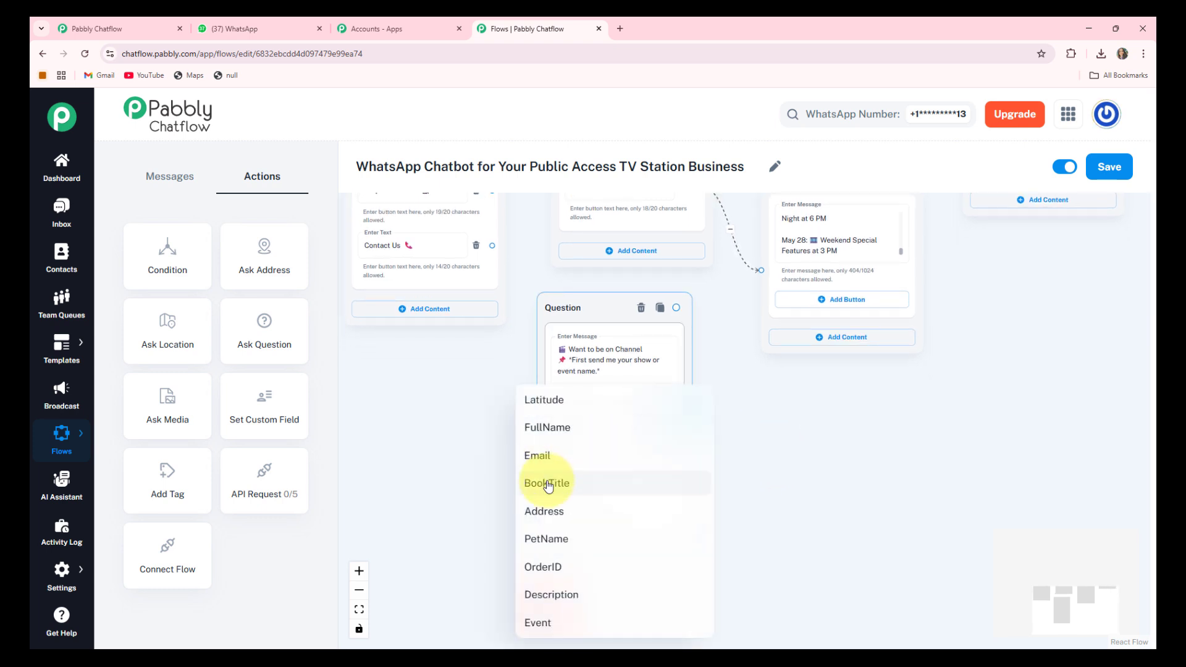
left_click(542, 623)
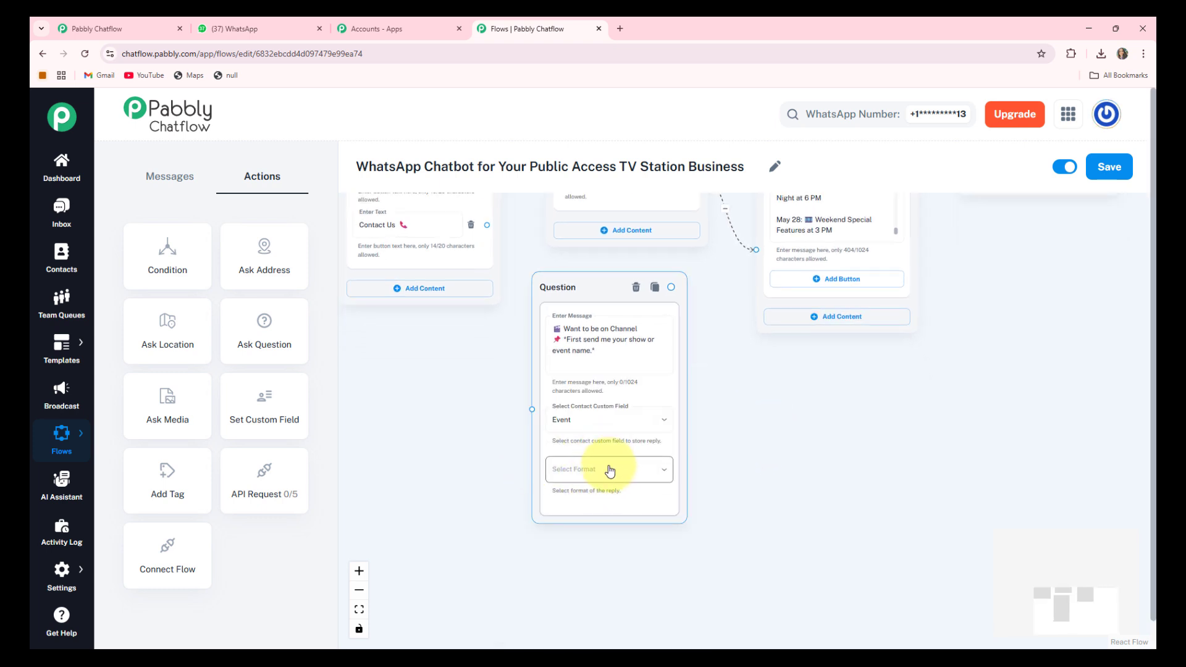
left_click(609, 471)
left_click(543, 483)
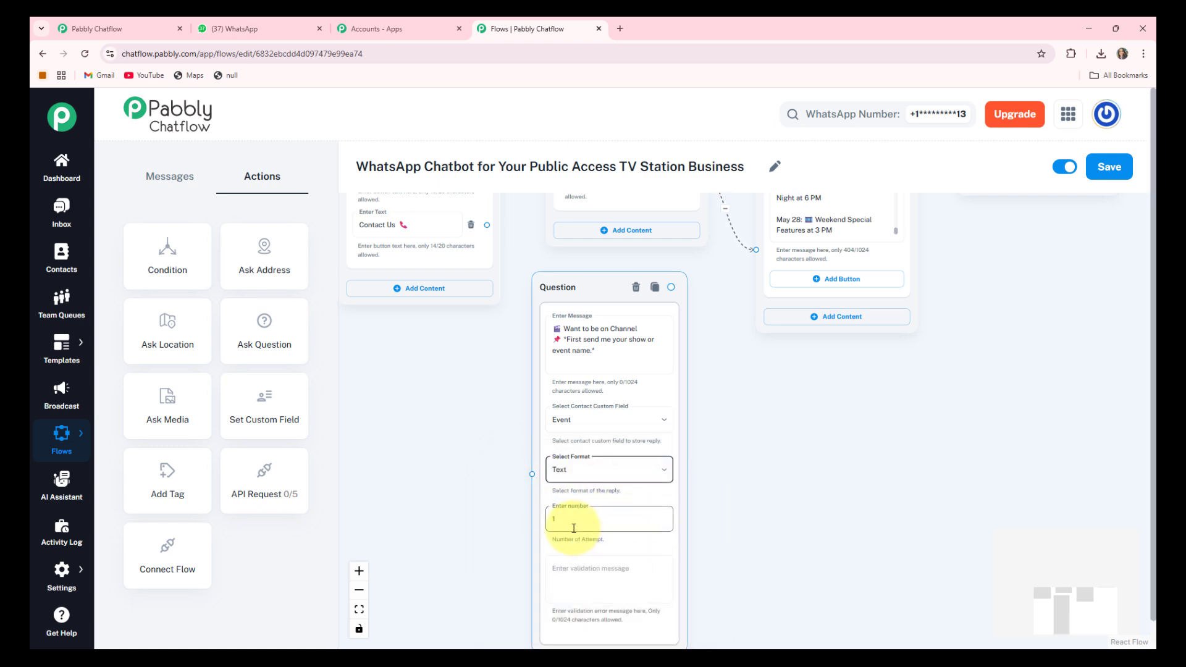
left_click(585, 585)
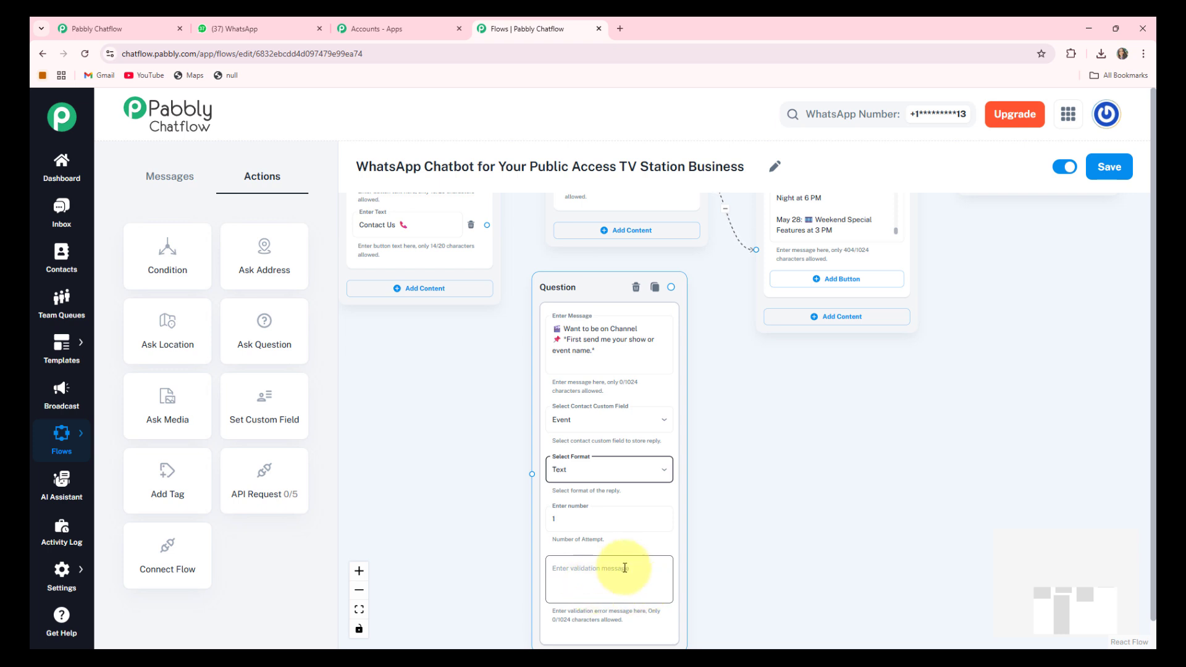
scroll(591, 426, "up", 2)
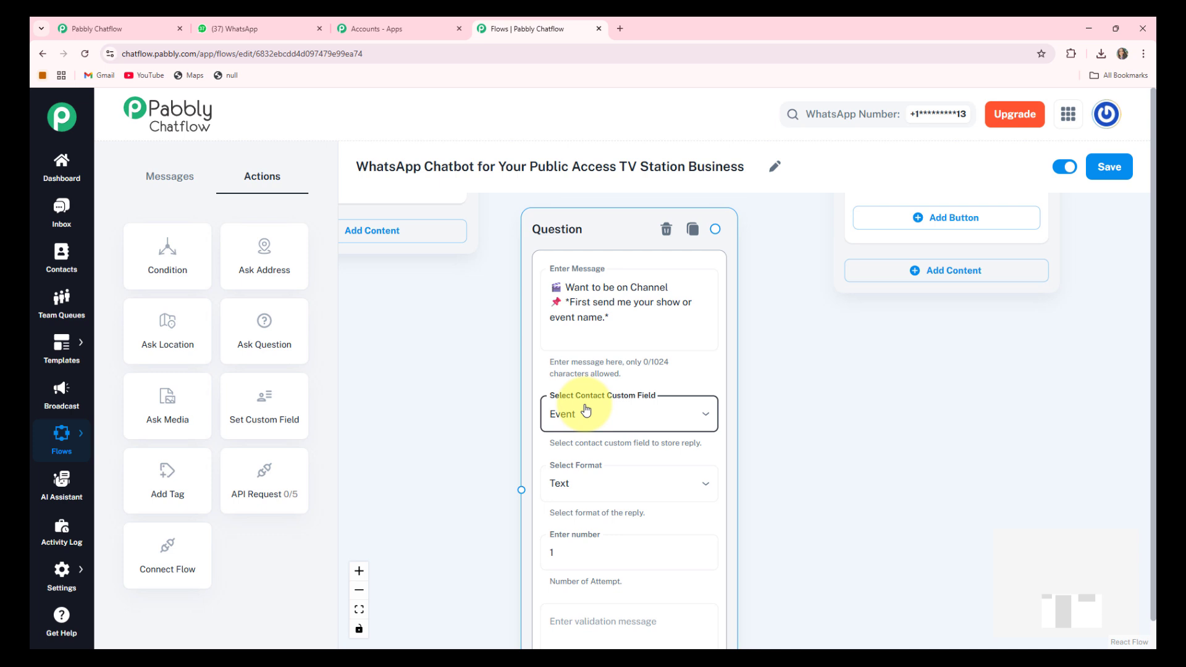
scroll(413, 382, "down", 2)
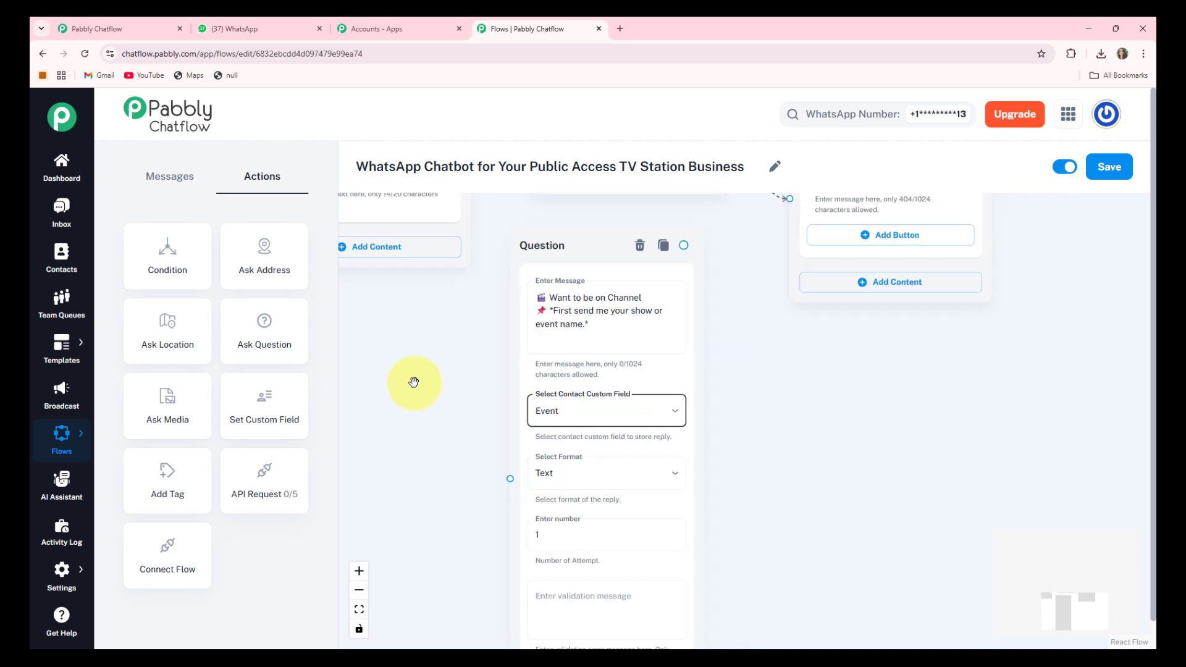
Connect the Request Airtime button to the event name question and reposition the question block beneath the schedule options message
left_click_drag(422, 375, 397, 449)
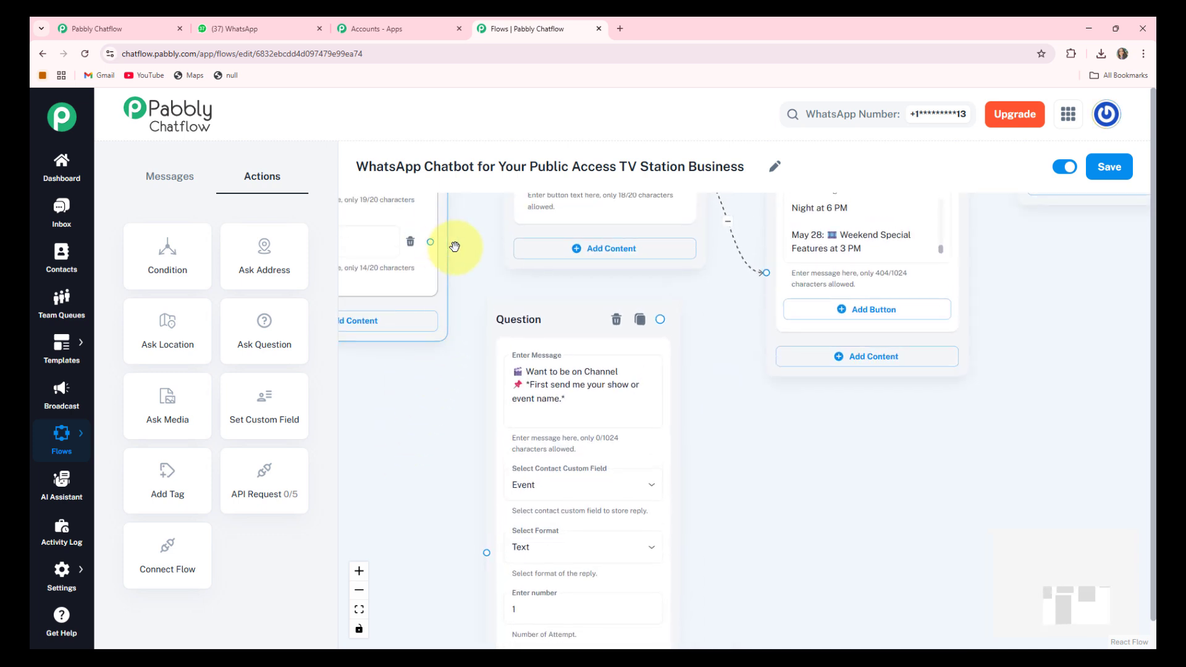
left_click_drag(447, 200, 554, 609)
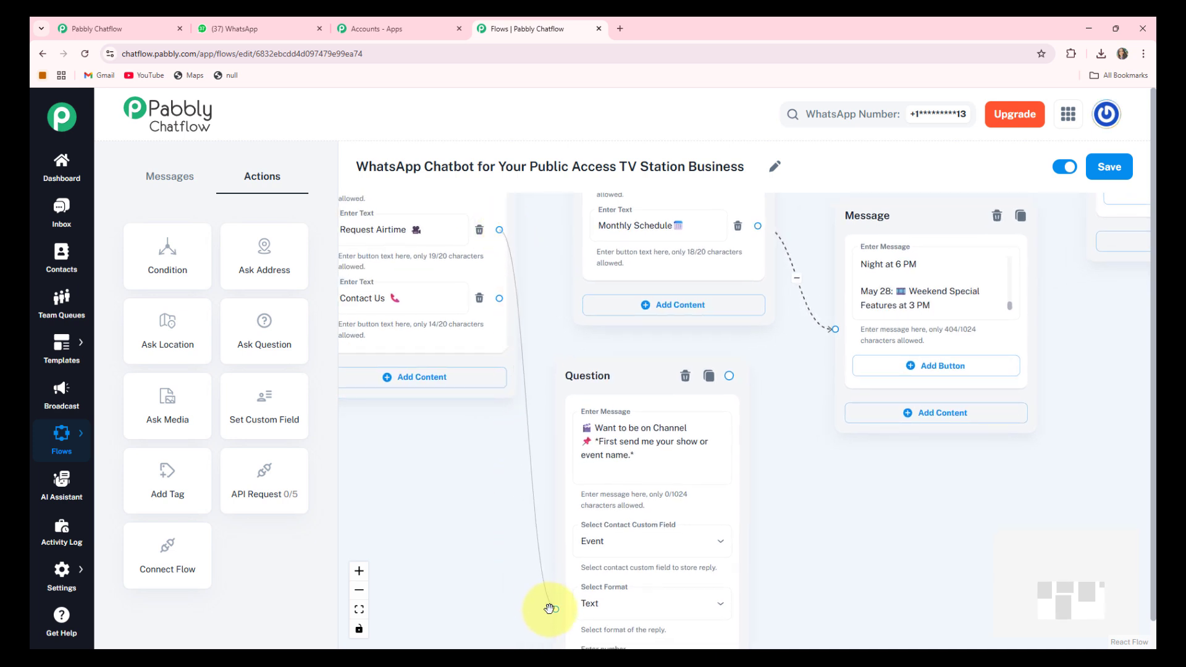
left_click(628, 387)
left_click_drag(628, 387, 613, 356)
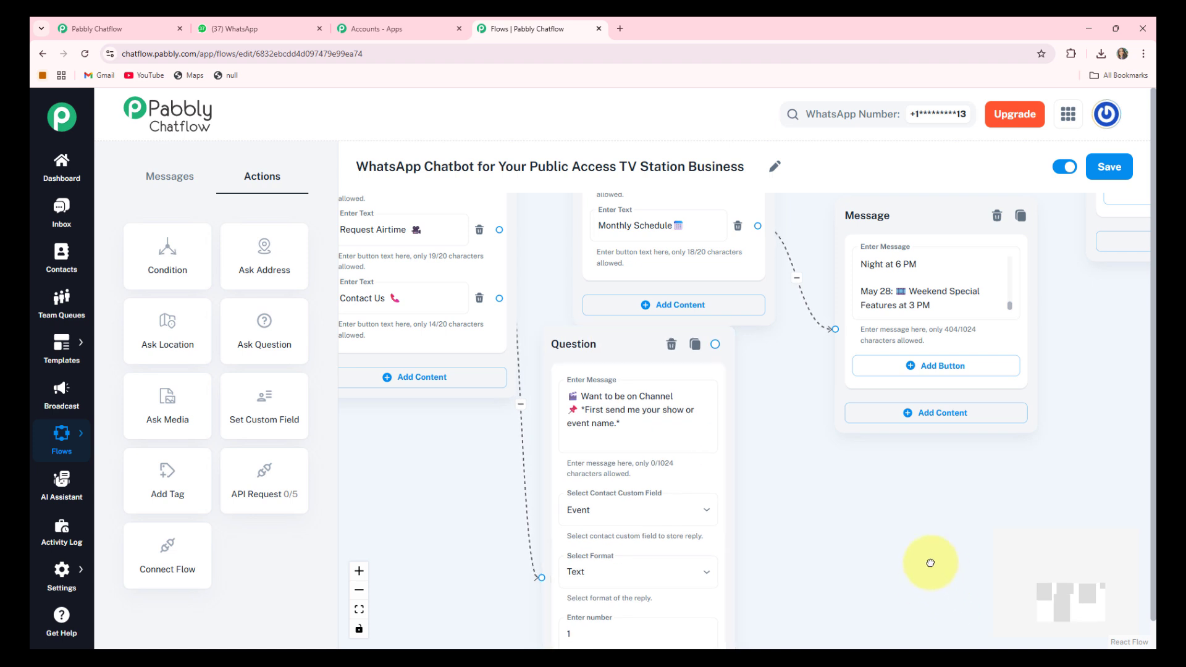
left_click_drag(929, 561, 815, 442)
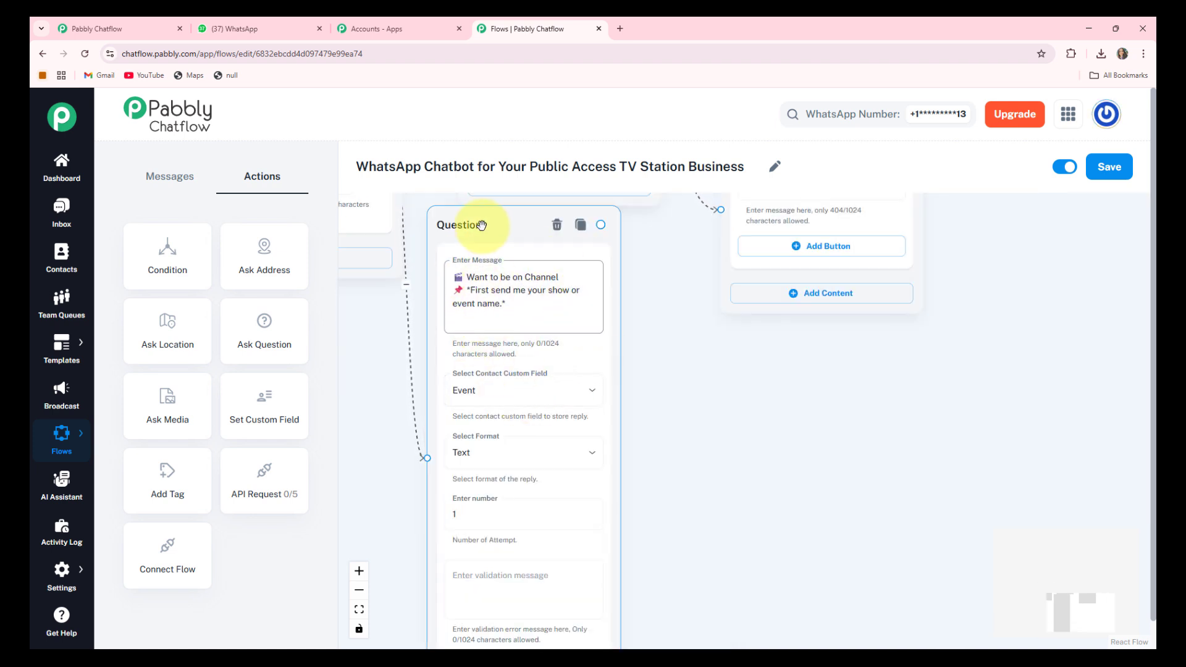
left_click_drag(493, 228, 483, 237)
left_click_drag(825, 395, 808, 392)
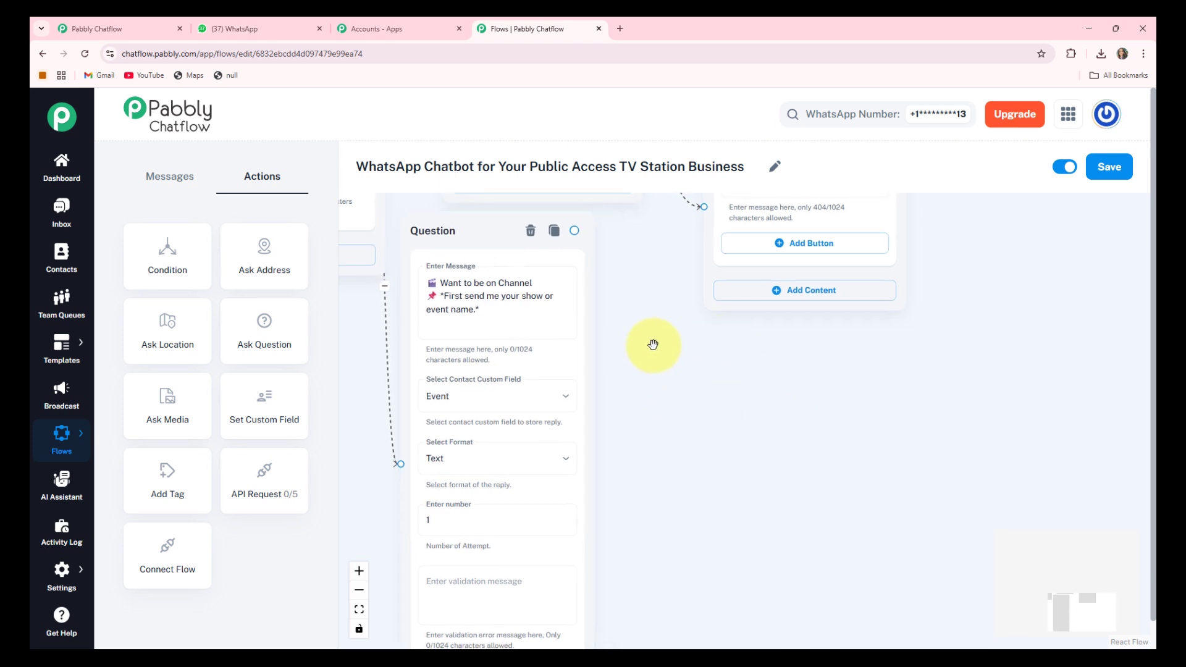
Add a second Ask Question beside the first, with the text "*Thank You for sharing your event name now please Give a short description of your event.*"
scroll(653, 344, "down", 3)
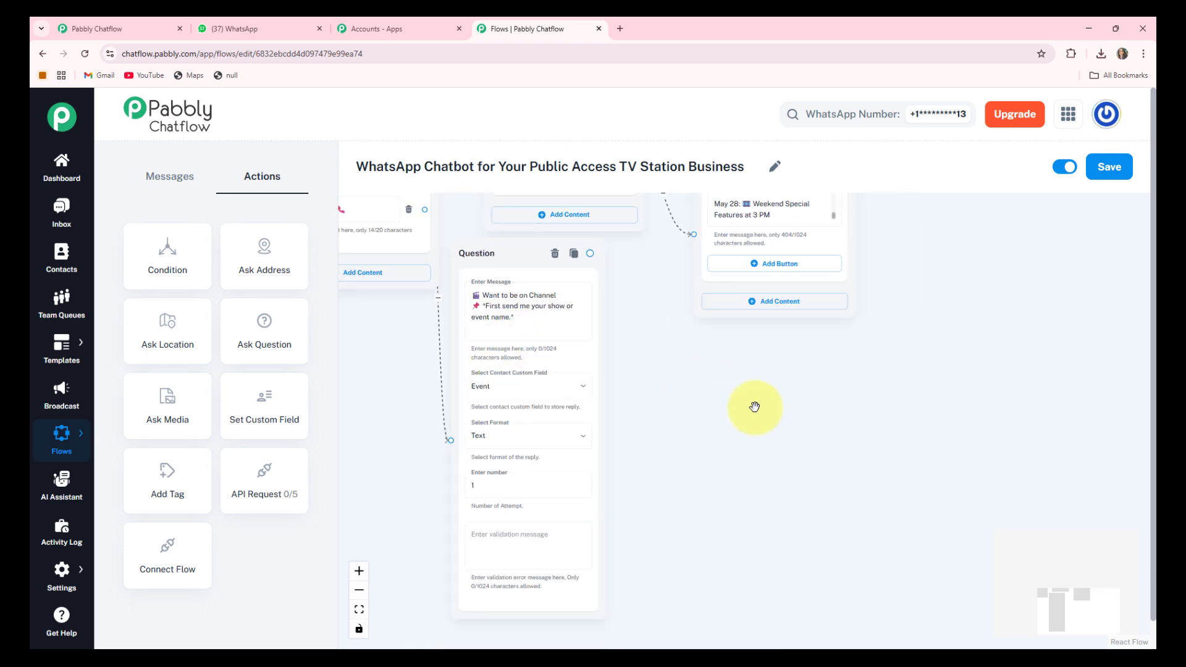
left_click(254, 335)
left_click_drag(400, 339, 494, 625)
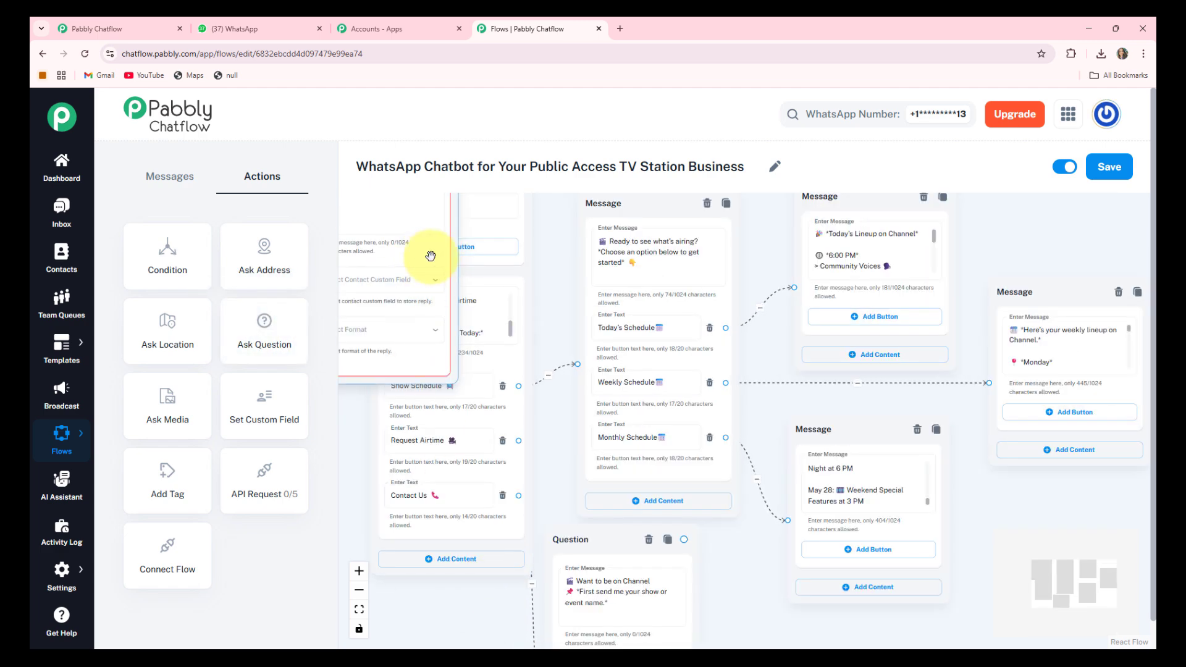
left_click_drag(568, 320, 621, 435)
left_click_drag(444, 323, 870, 551)
left_click_drag(954, 552, 620, 476)
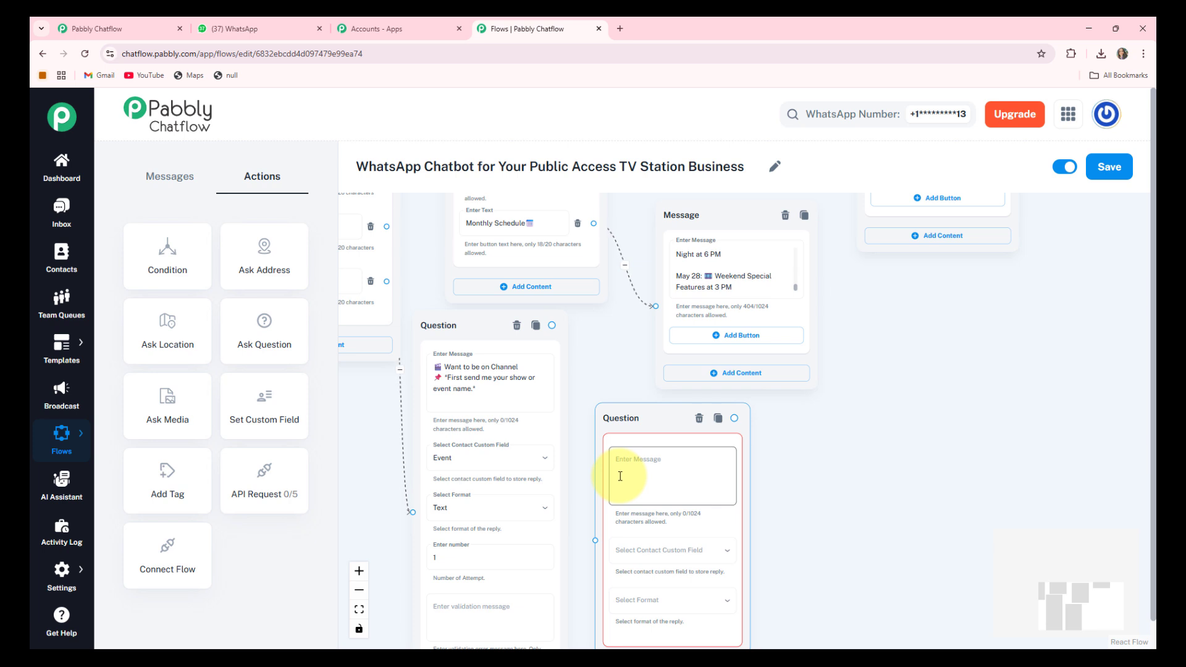
left_click(620, 476)
type("😊 *Thank You for sharing your event name now please Give a short description of your event.* 📝")
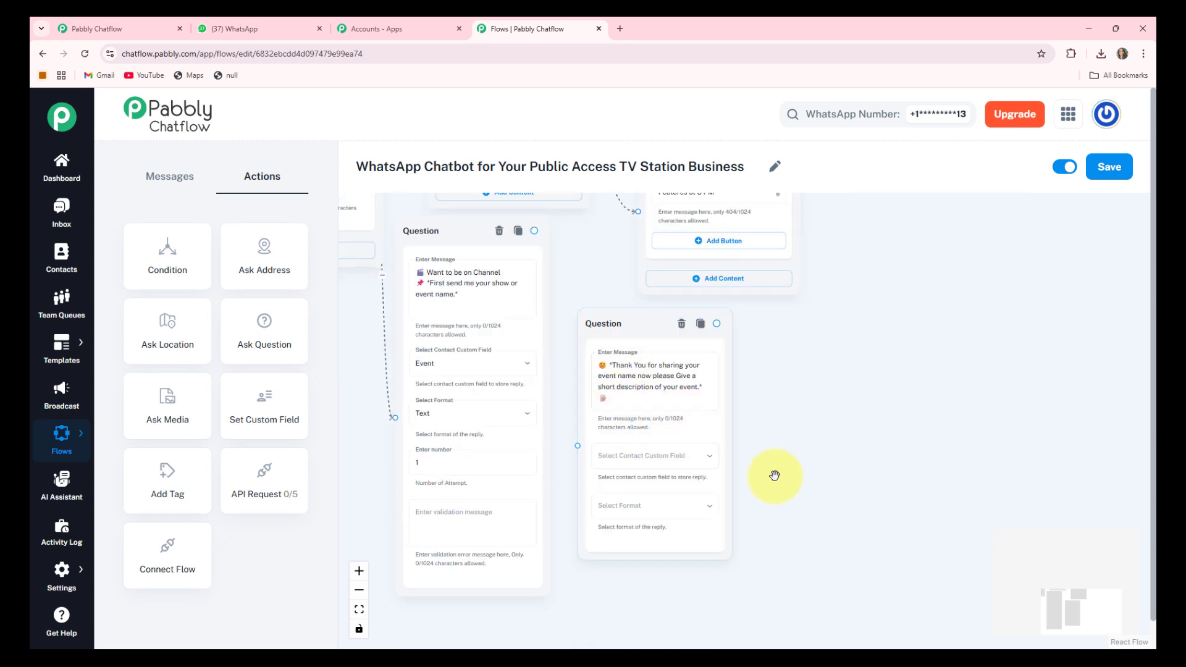
Store the description question's reply in the Description custom field with format Any, and connect the event name question to it
left_click(676, 468)
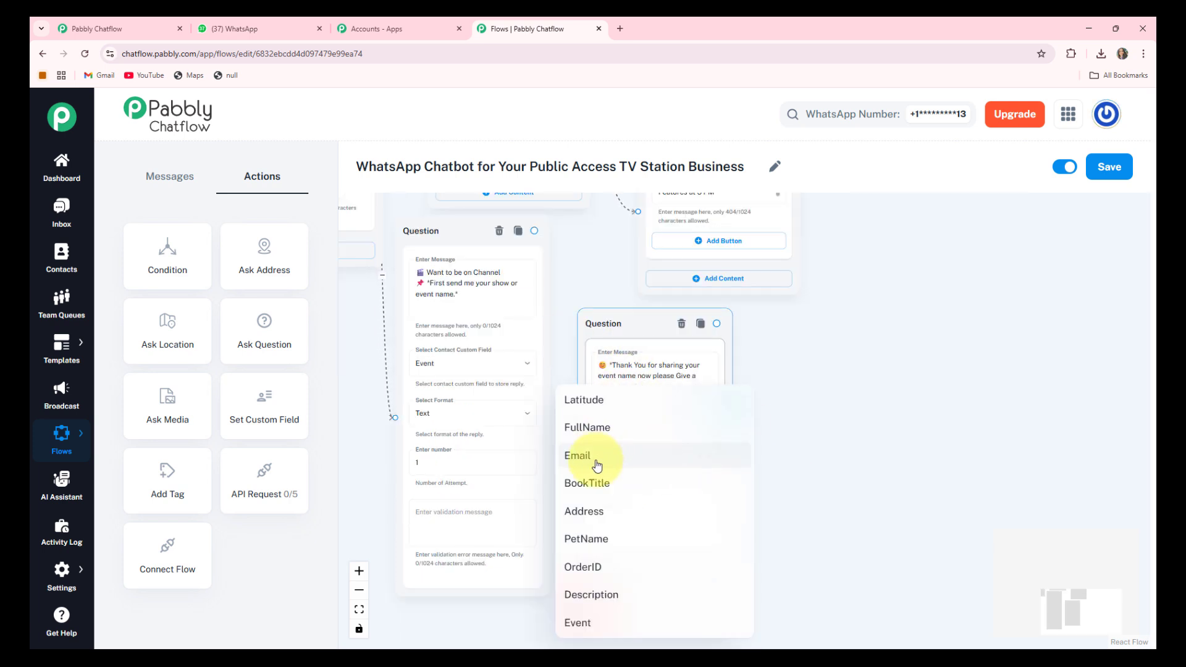
left_click(704, 588)
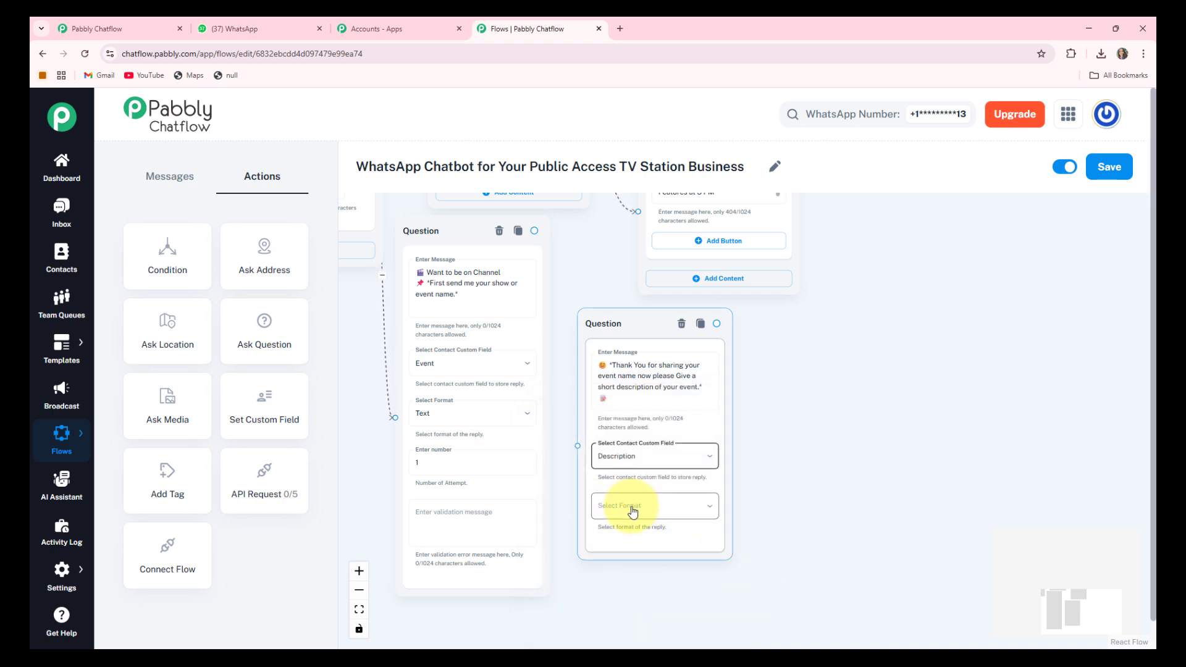
left_click(630, 506)
left_click(574, 455)
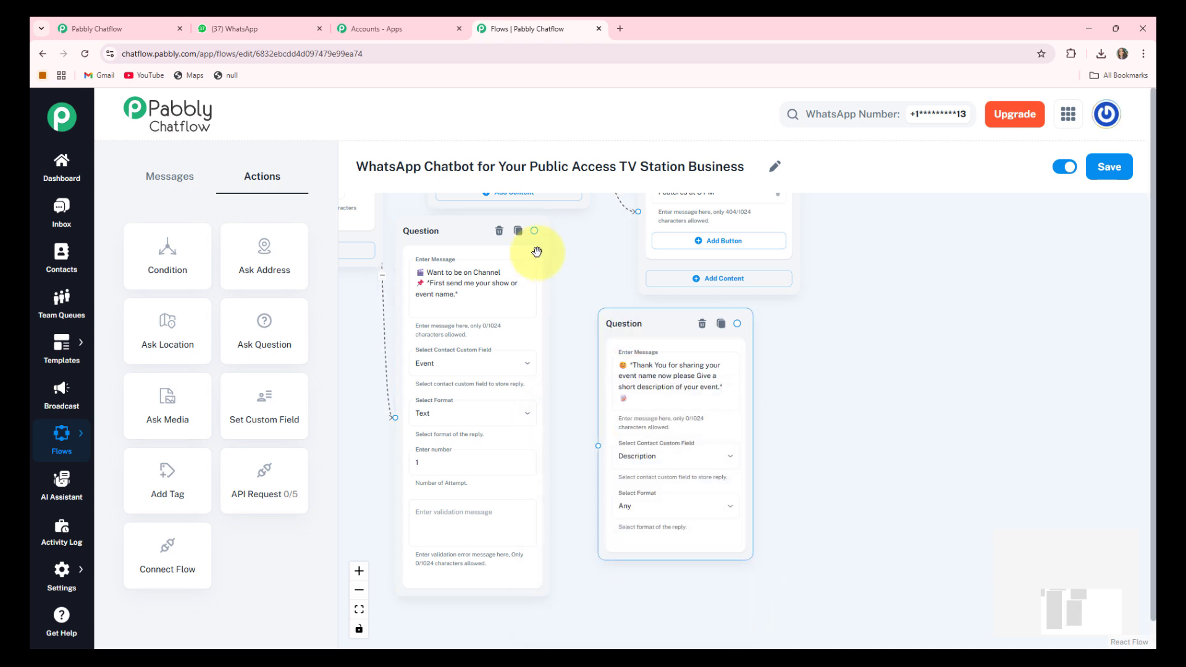
left_click_drag(577, 321, 598, 445)
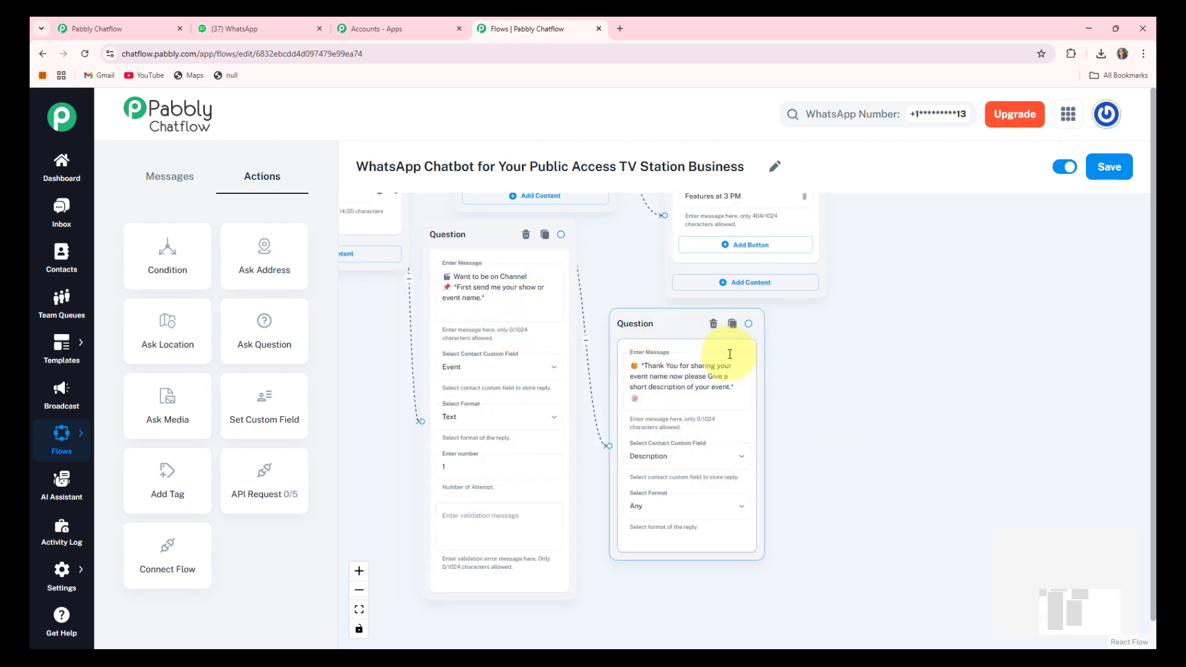
Branch a Text + Button message off the description question, with "*Request Received!*", Event Name *$Event*, an order ID and "*We'll get back to you soon!*"
left_click_drag(855, 368, 733, 399)
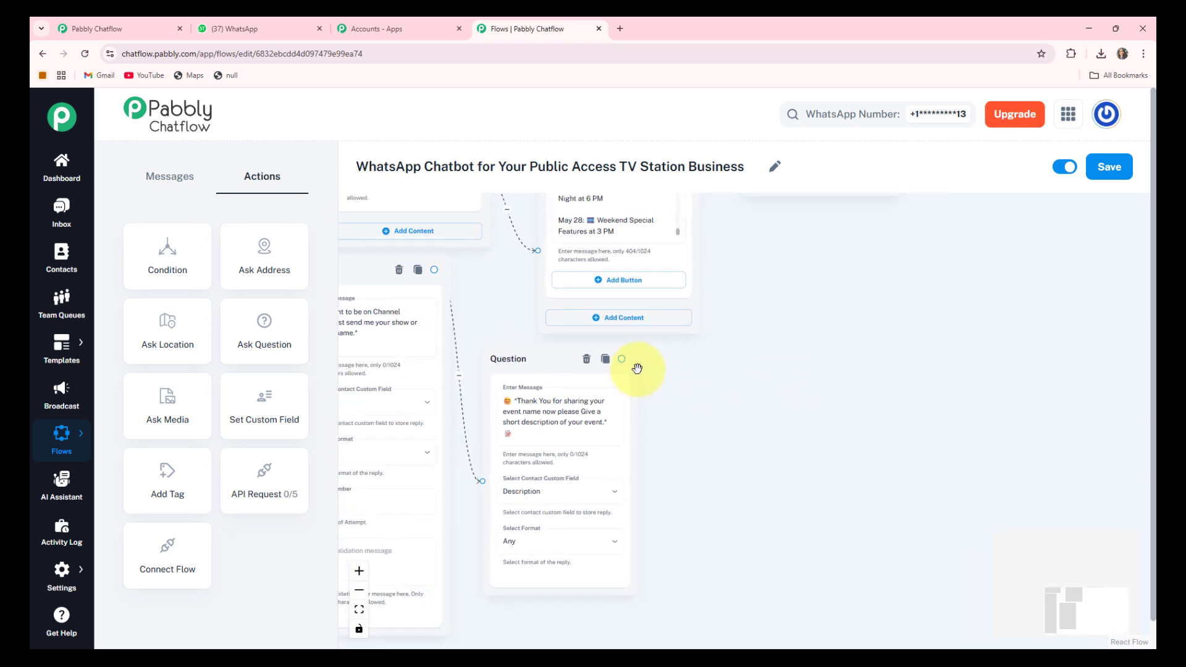
left_click_drag(623, 359, 739, 444)
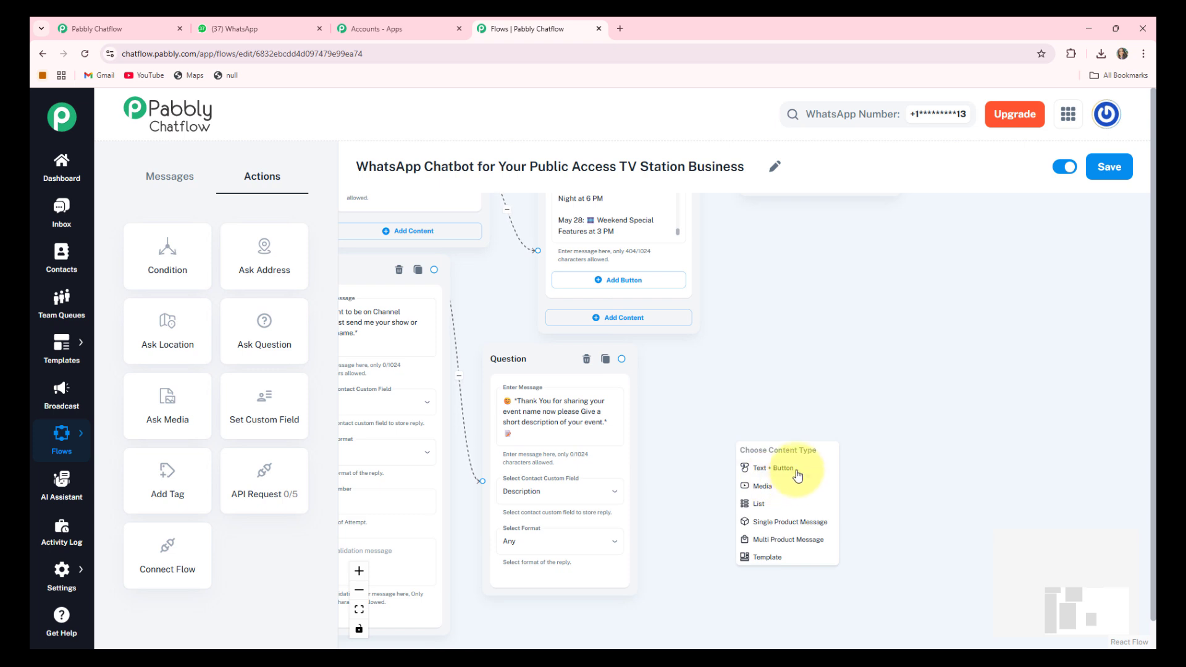
left_click(797, 474)
left_click_drag(804, 462, 750, 416)
left_click(723, 432)
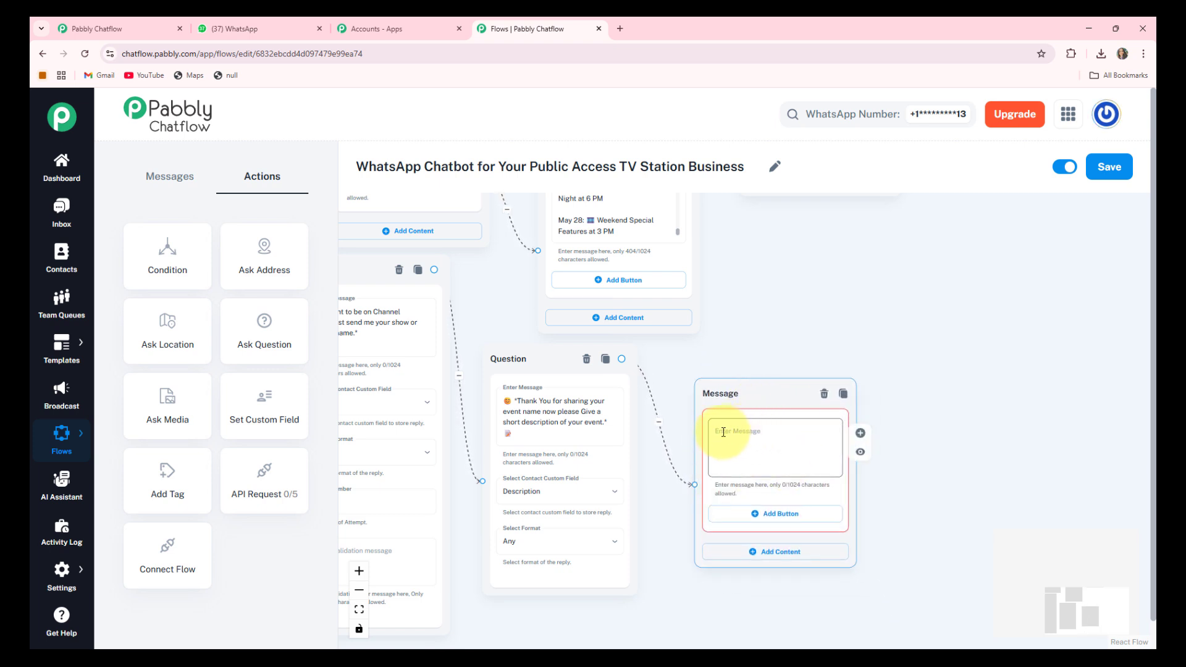
type("✅ *Request Received!* 1️⃣ Event Name: *$Event* 🧾 Order ID: *EVENT1230994* 😊 *We'll get back to you soon!* 👍")
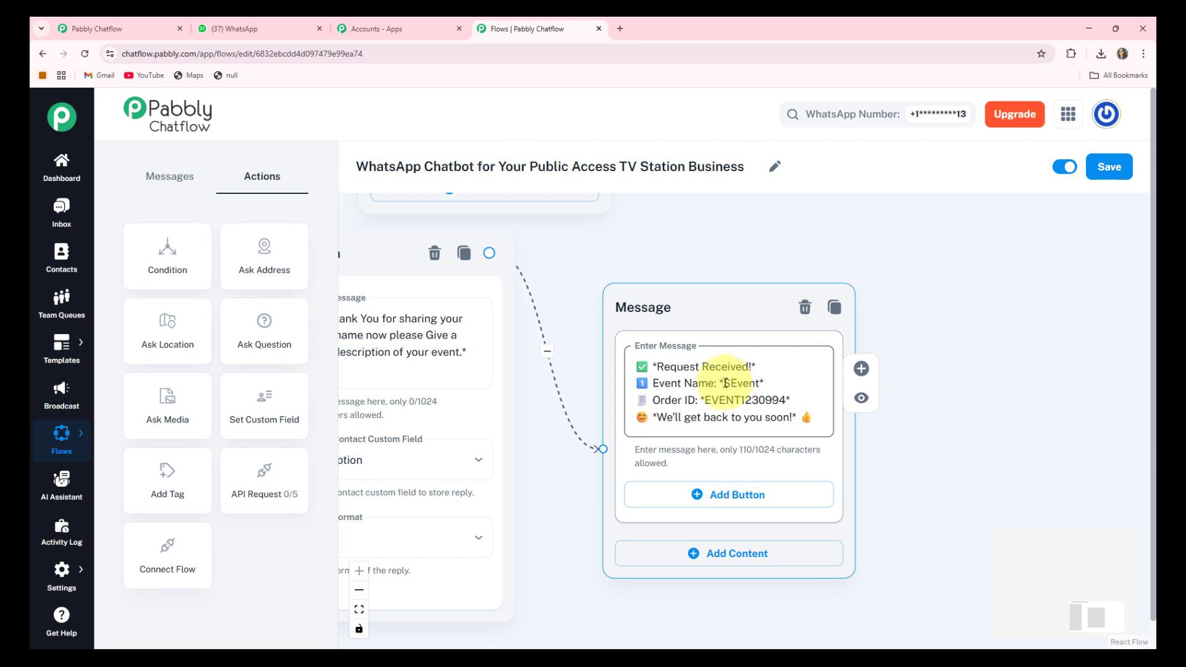
scroll(726, 383, "right", 3)
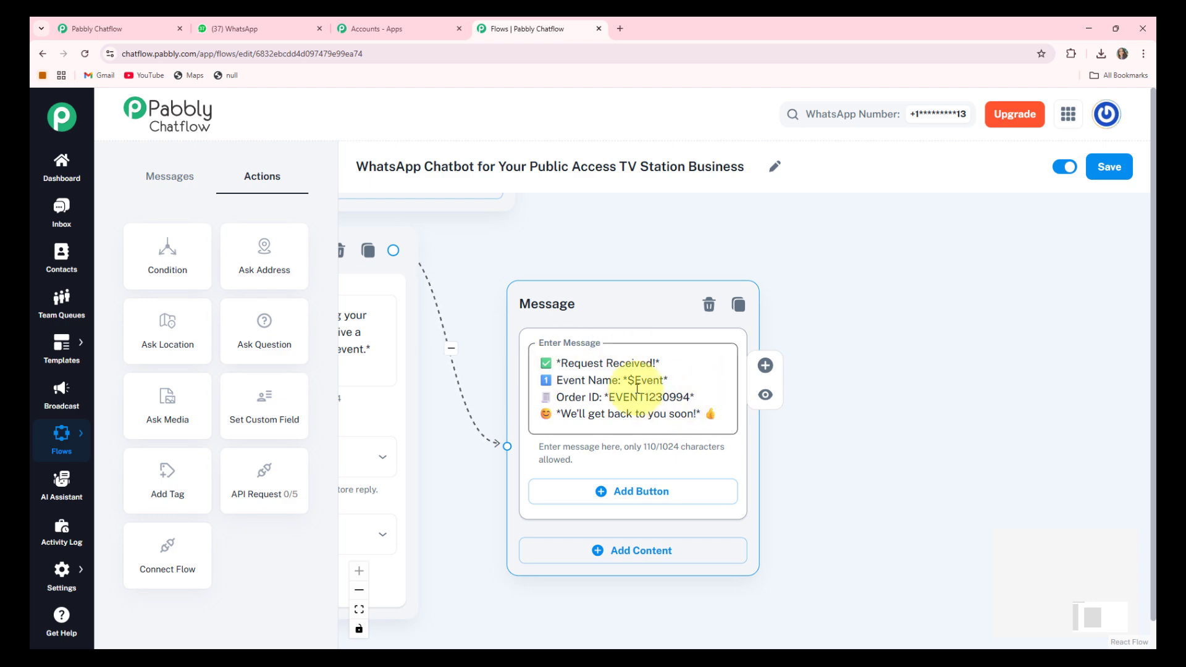
Branch a Text + Button message off the Contact Us button and paste the text ending "we're always just a message away."
scroll(637, 388, "down", 5)
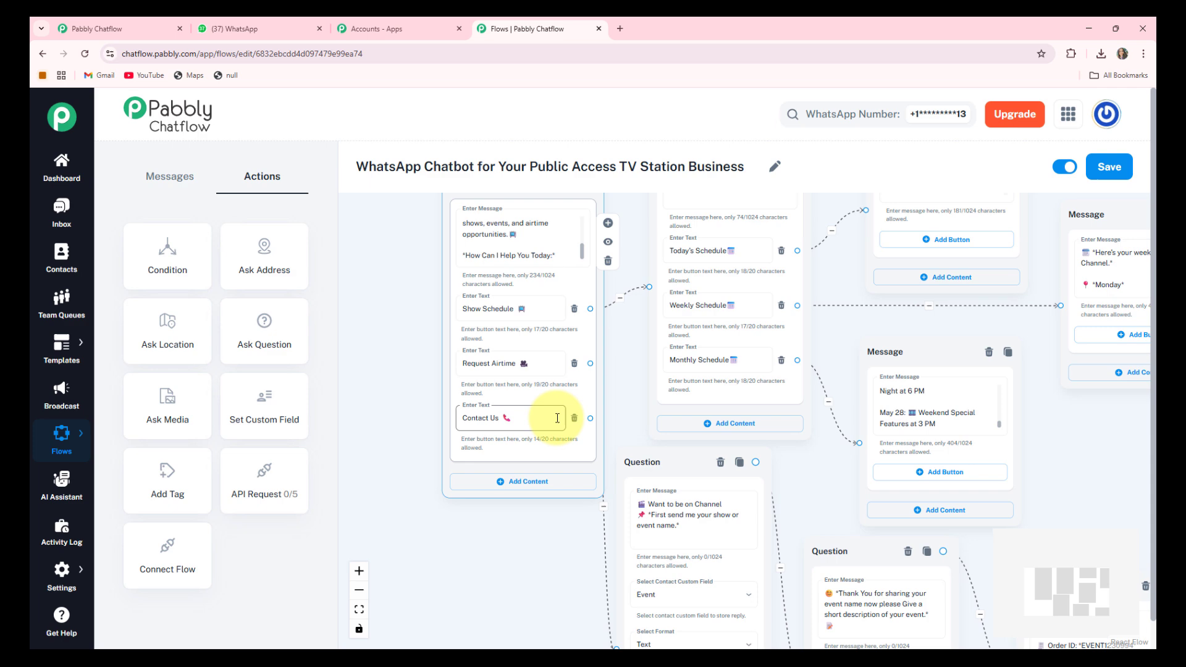
scroll(556, 416, "up", 3)
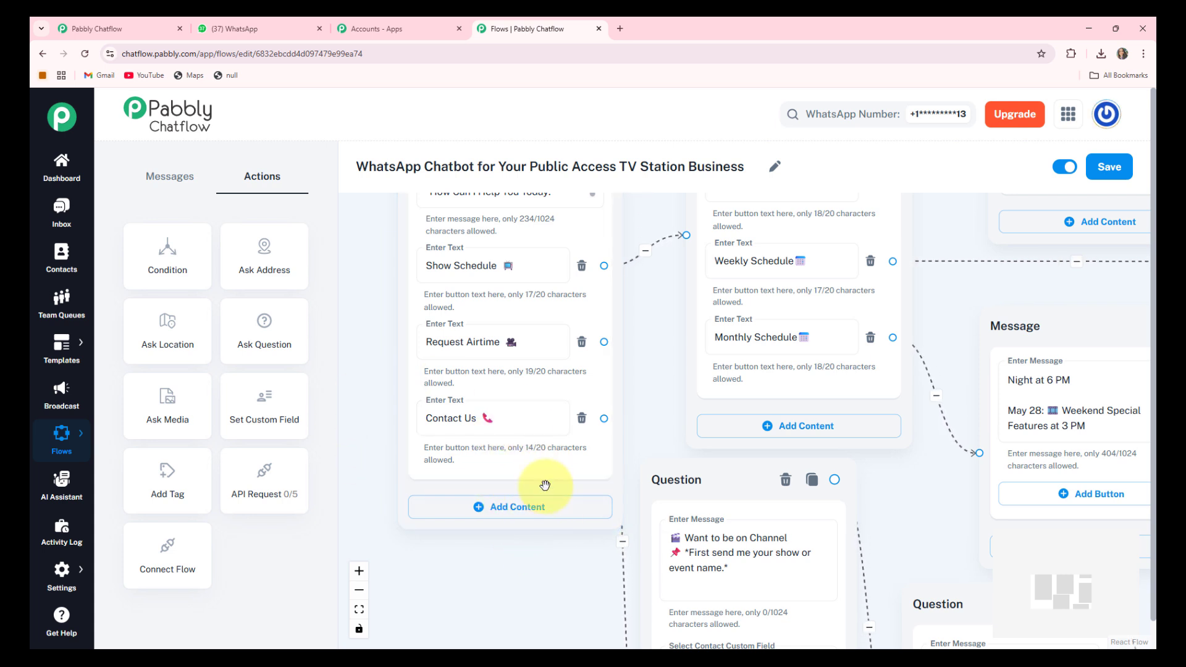
left_click_drag(525, 457, 457, 429)
left_click_drag(535, 390, 408, 574)
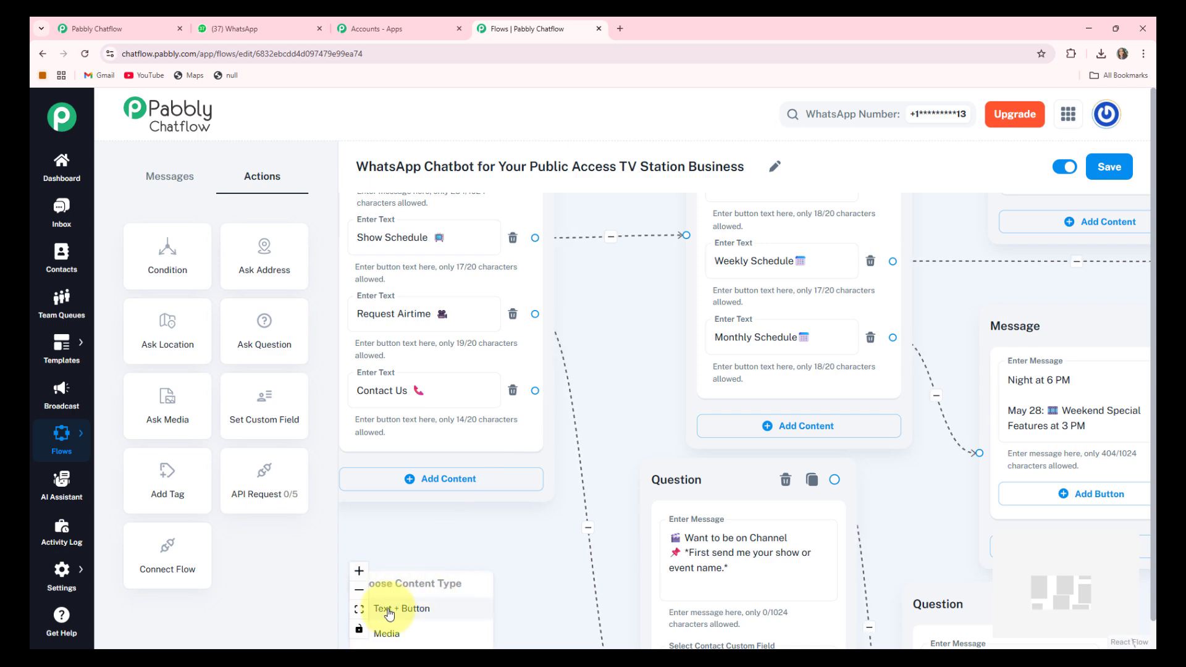
left_click(399, 606)
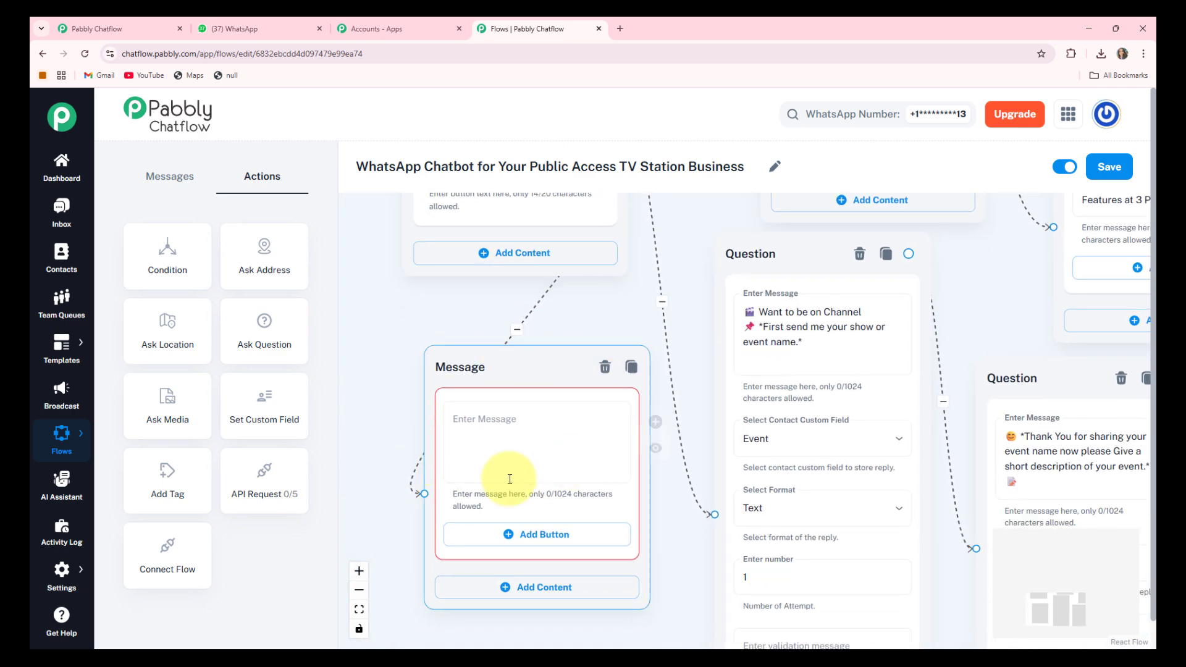
left_click(501, 430)
key("ctrl+v")
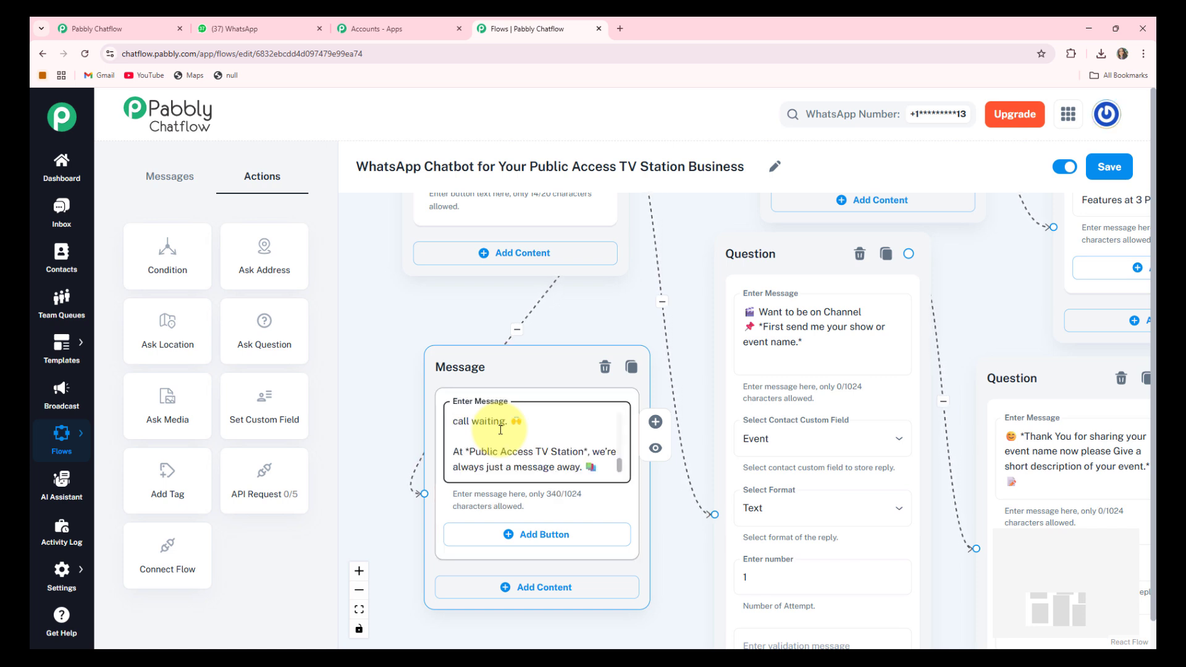
Spread out the flow blocks, with Flow Start before the welcome message and the contact message beyond the schedule branches, and save the flow
left_click(358, 609)
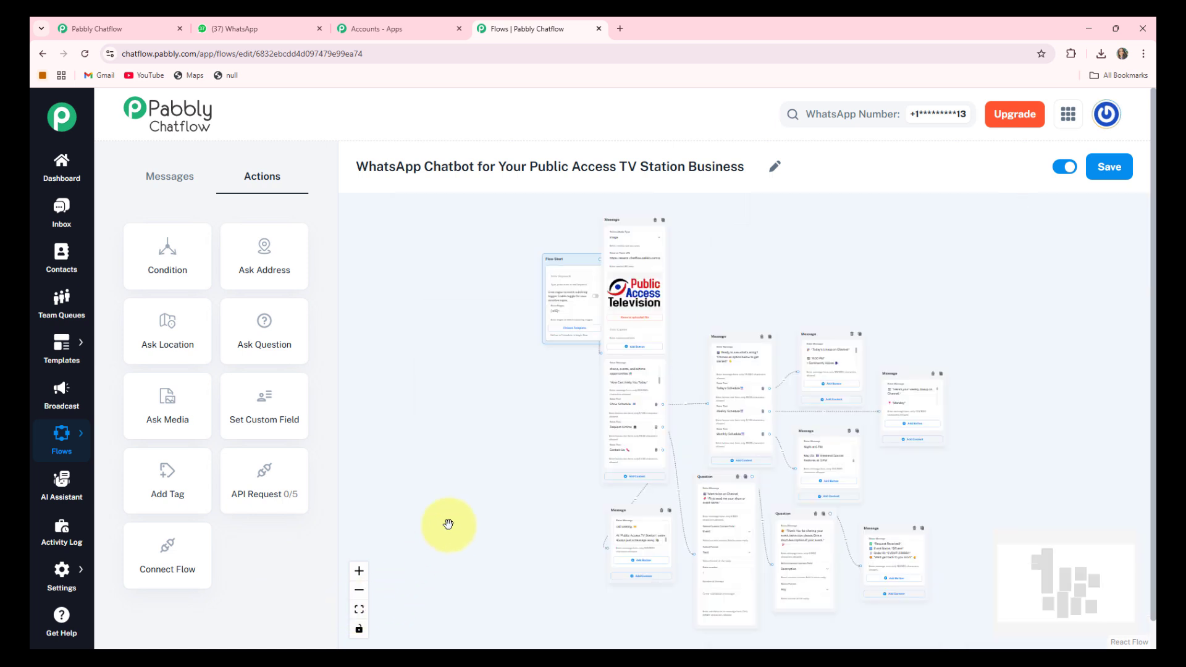
left_click_drag(856, 495, 863, 465)
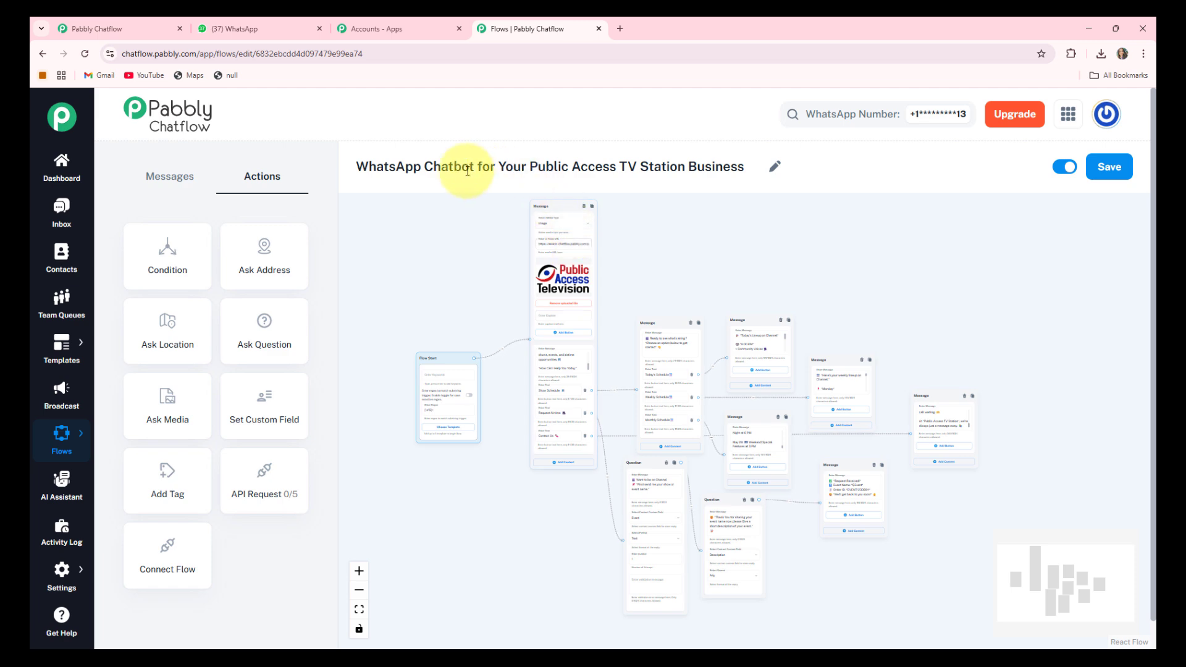
left_click_drag(546, 221, 545, 259)
left_click_drag(954, 274, 928, 240)
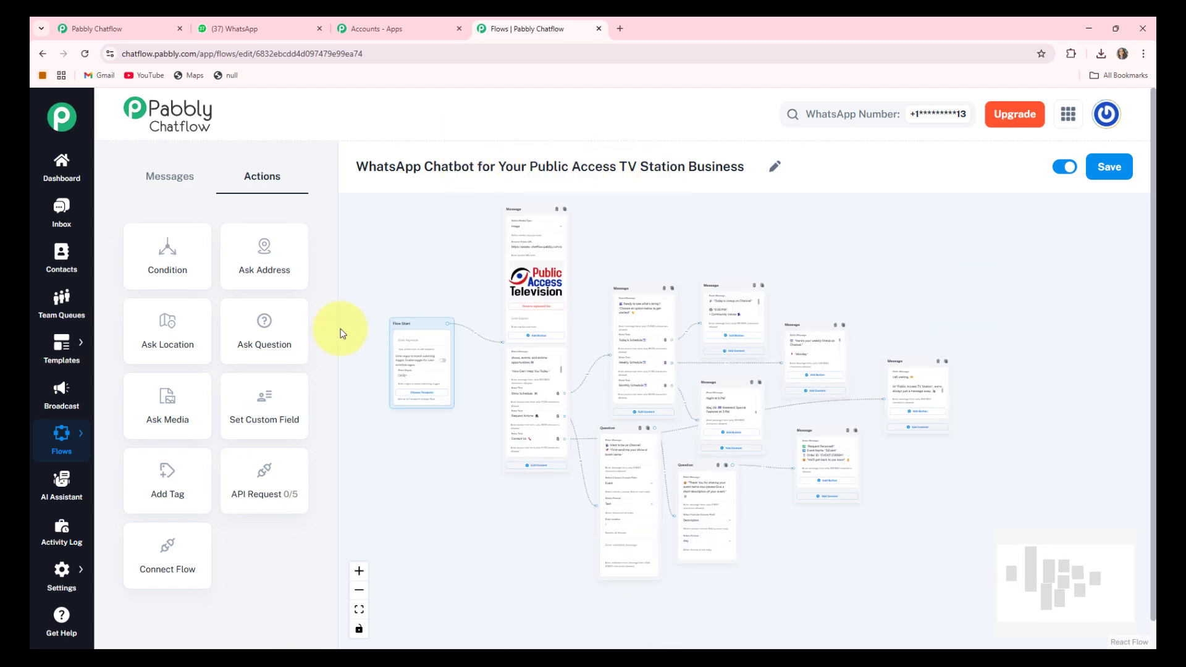
left_click(1110, 167)
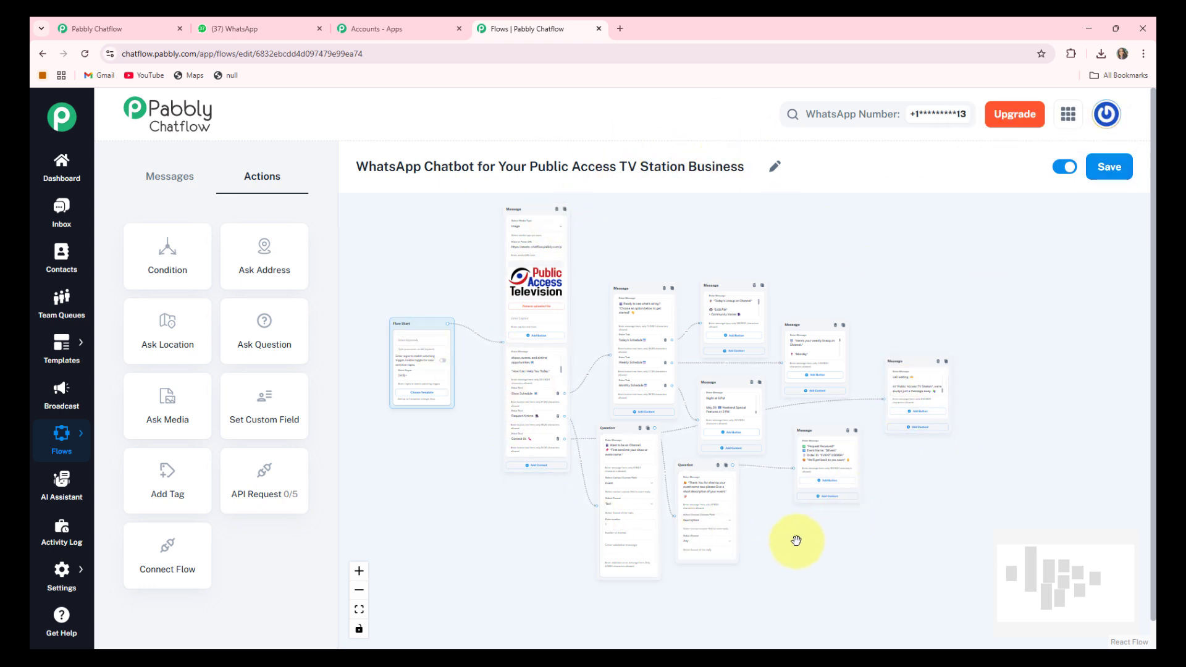
Switch to WhatsApp and send "Hi" in the Public Access TV Station chat to start the chatbot
left_click(261, 28)
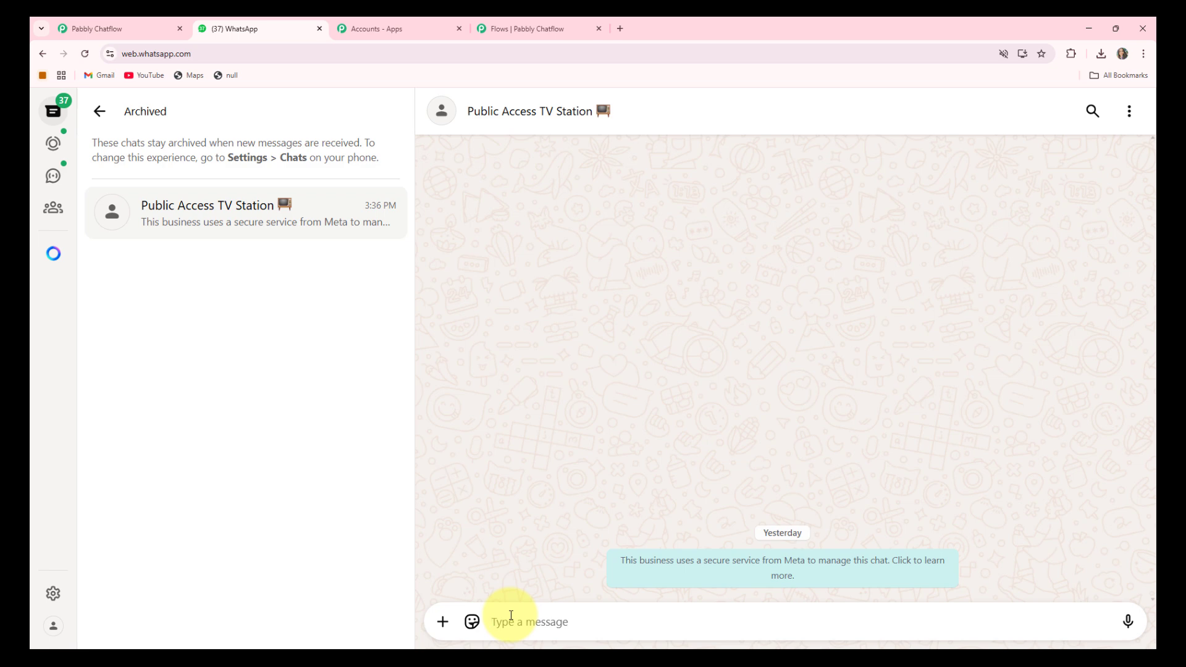
type("Hi")
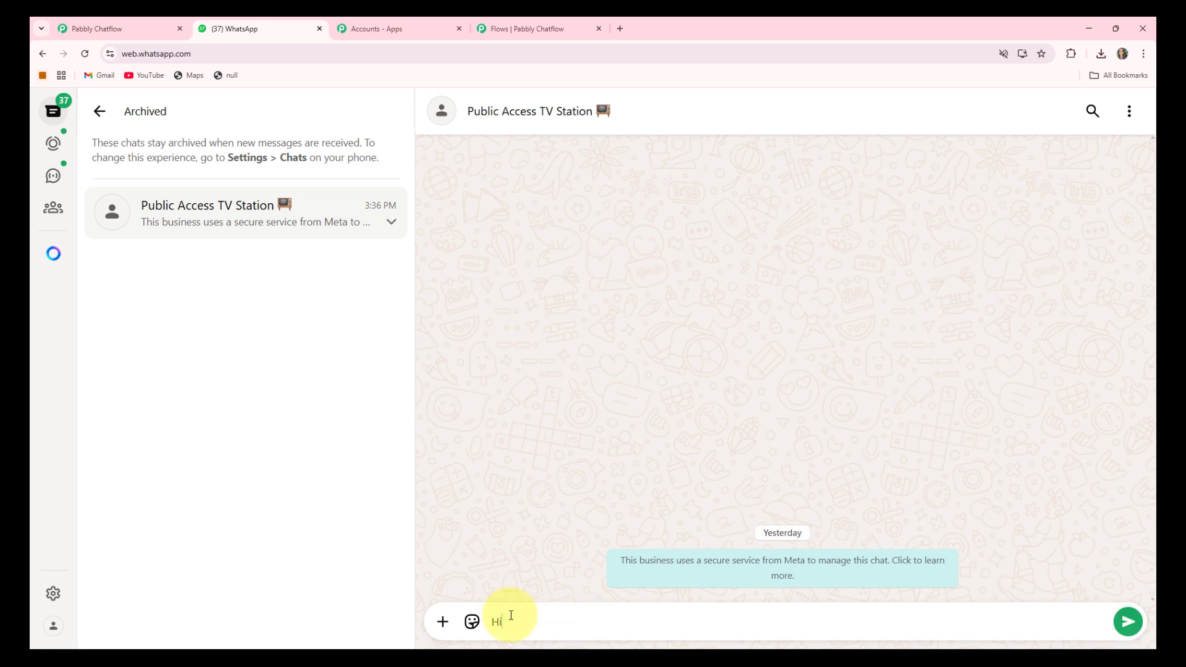
key("Return")
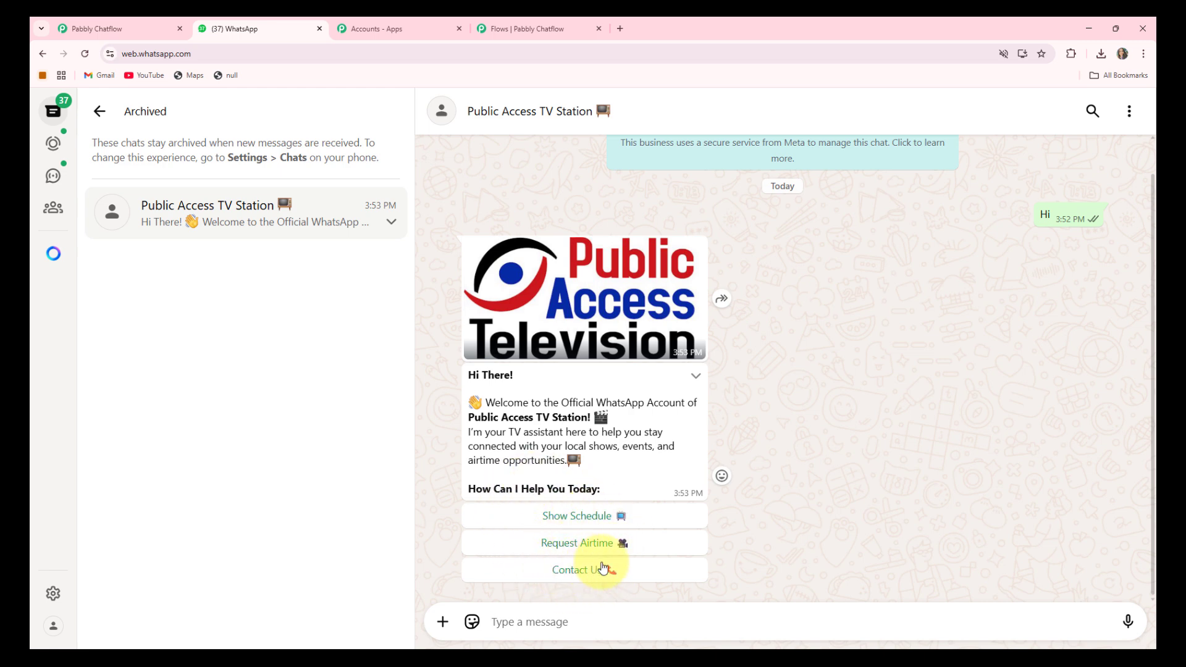
Compare the chatbot's welcome reply with the welcome message block in Pabbly Chatflow and return to the WhatsApp chat
left_click(535, 30)
scroll(561, 395, "up", 7)
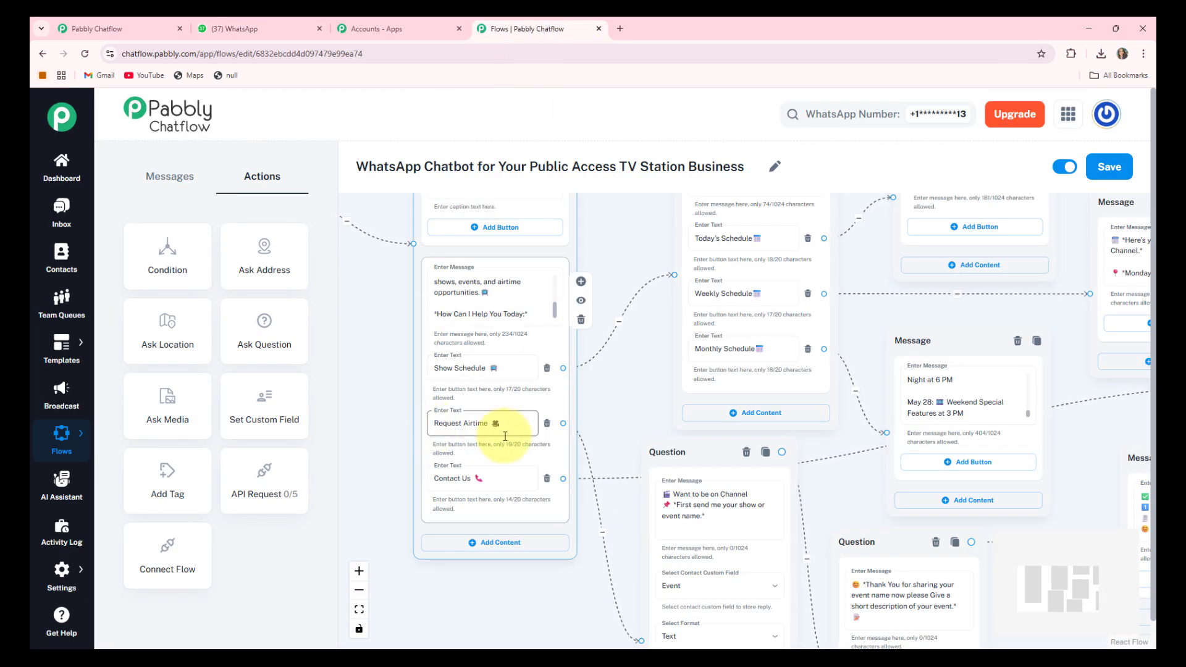
left_click(231, 29)
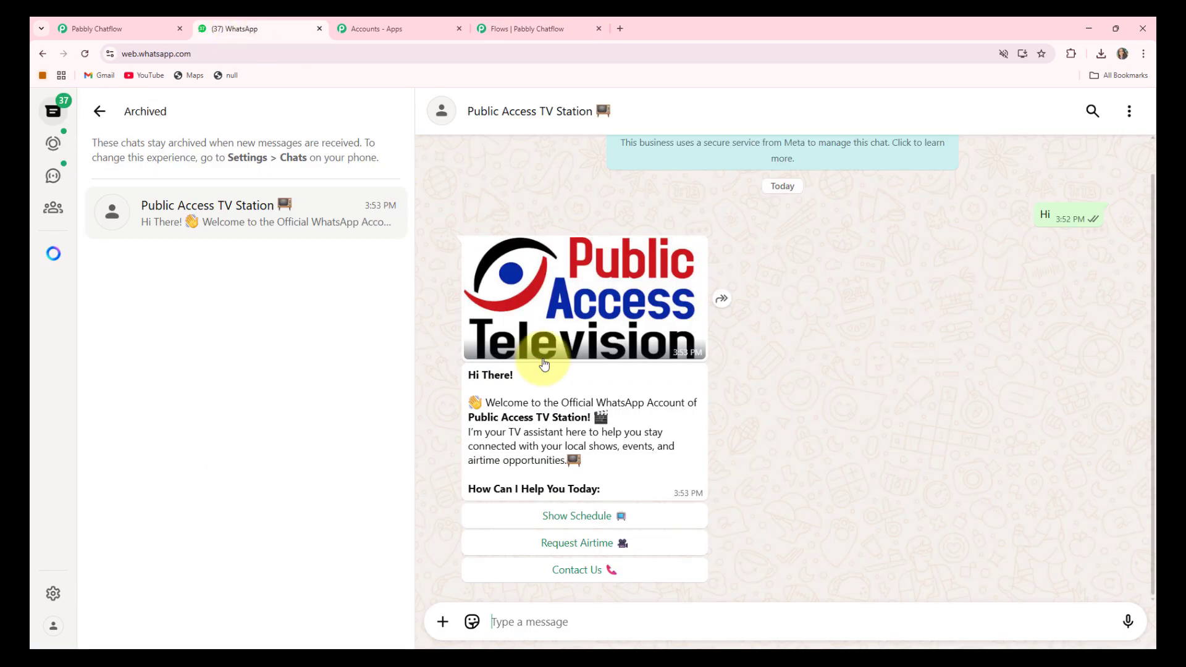
Choose Request Airtime and answer with event name "LaughFest Carnival" and the description beginning "In its 15th year, LaughFest celebrates laughter for the health of it"
left_click(577, 543)
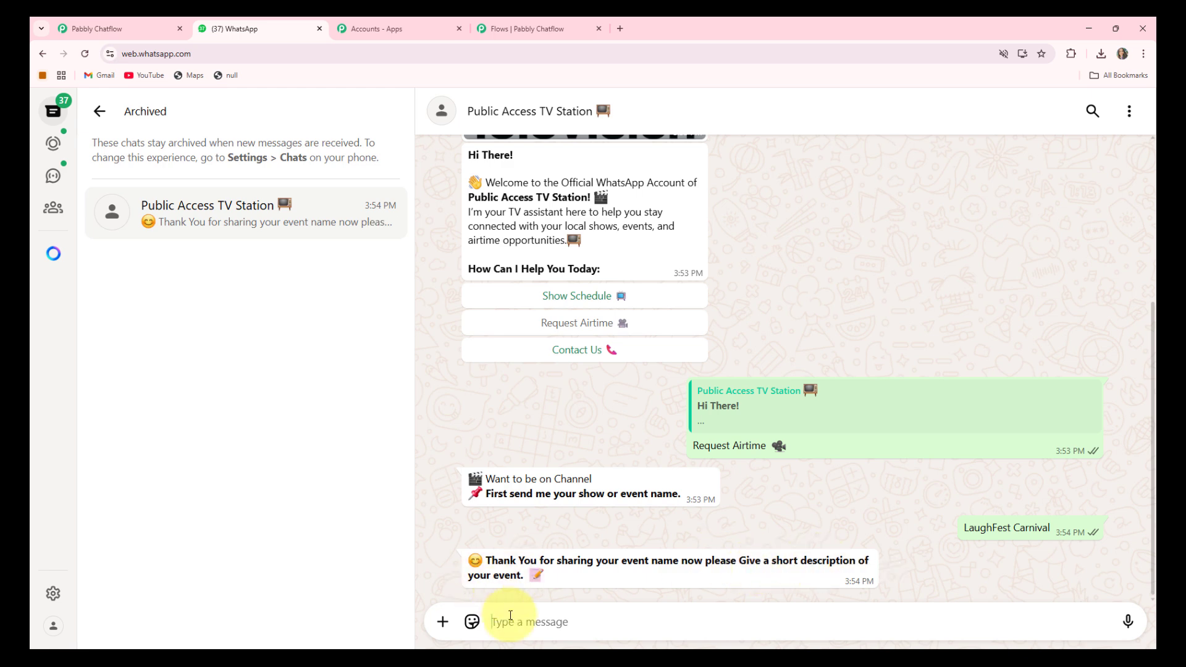
type("In its 15th year, LaughFest celebrates laughter for the health of it and raises awareness for the cancer and grief emotional health support program offered through Gilda's Club Grand Rapids. Proceeds from the festival benefit Gilda's Club, which helps ensure no one has to face cancer or grief alone.")
key("Return")
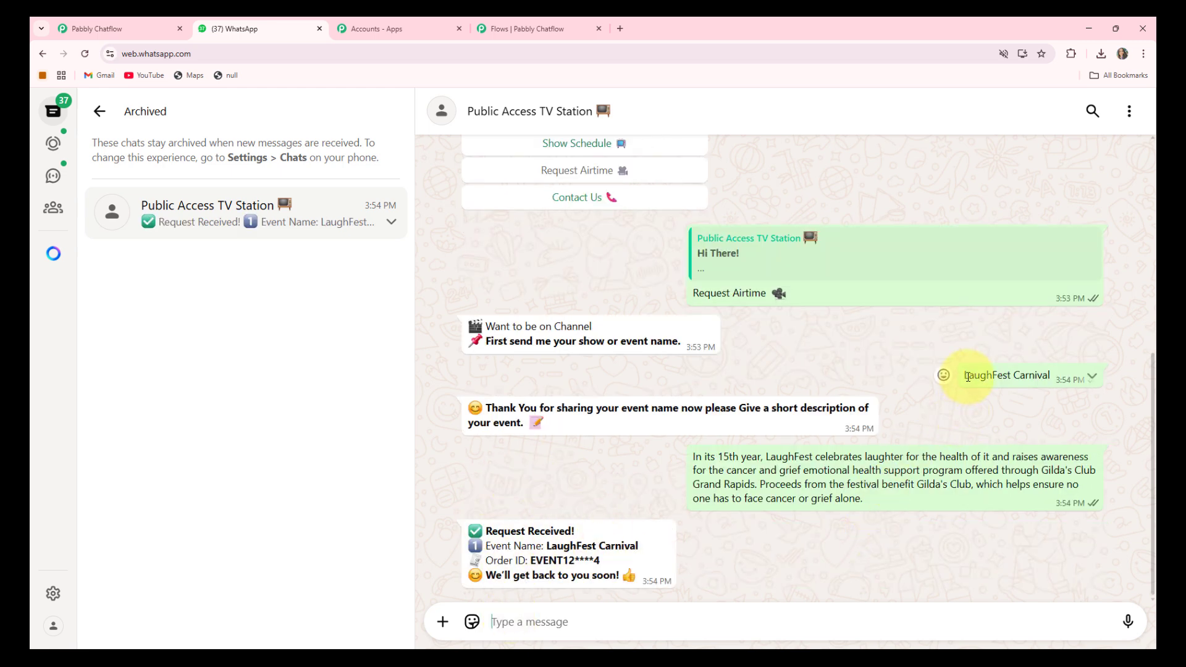
Compare the event name sent in the chat with the *$Event* placeholder in Pabbly Chatflow's "Request Received!" message block
left_click_drag(967, 377, 1075, 383)
left_click(1022, 407)
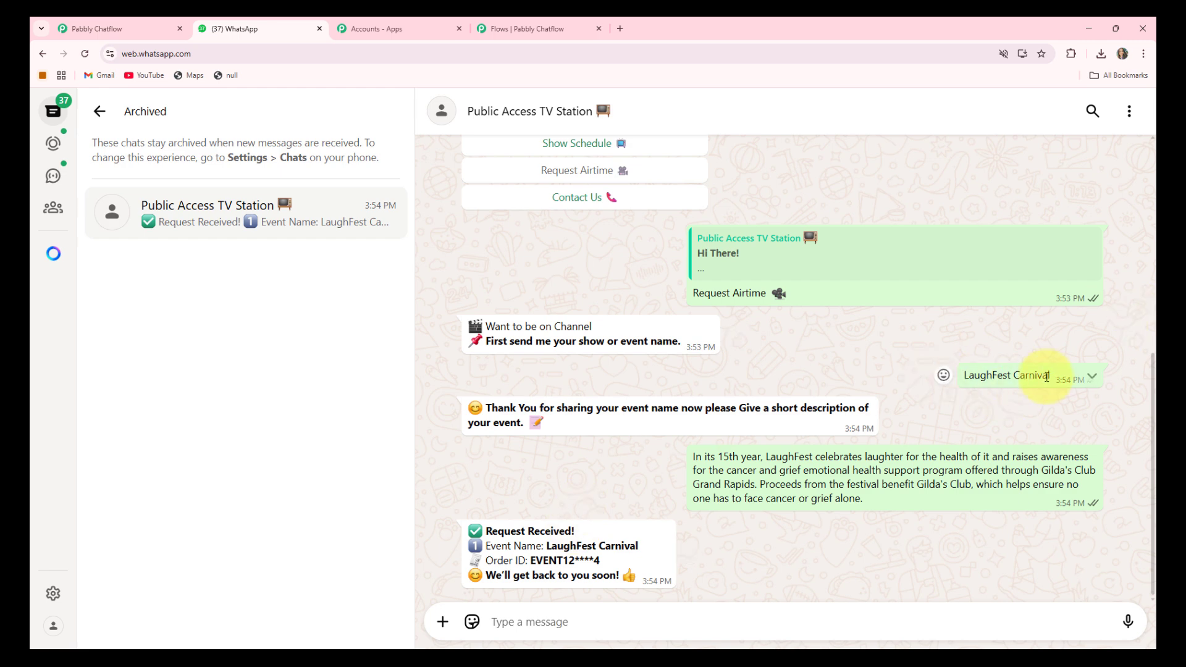
left_click(528, 28)
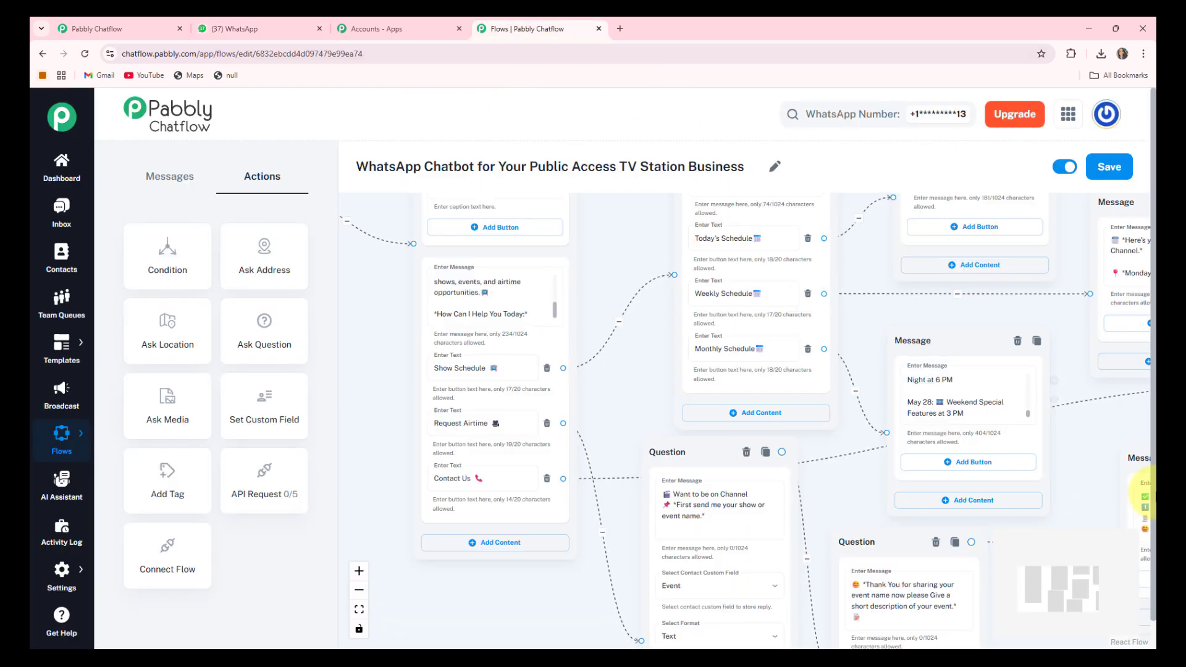
left_click_drag(1086, 488, 406, 426)
scroll(405, 427, "up", 4)
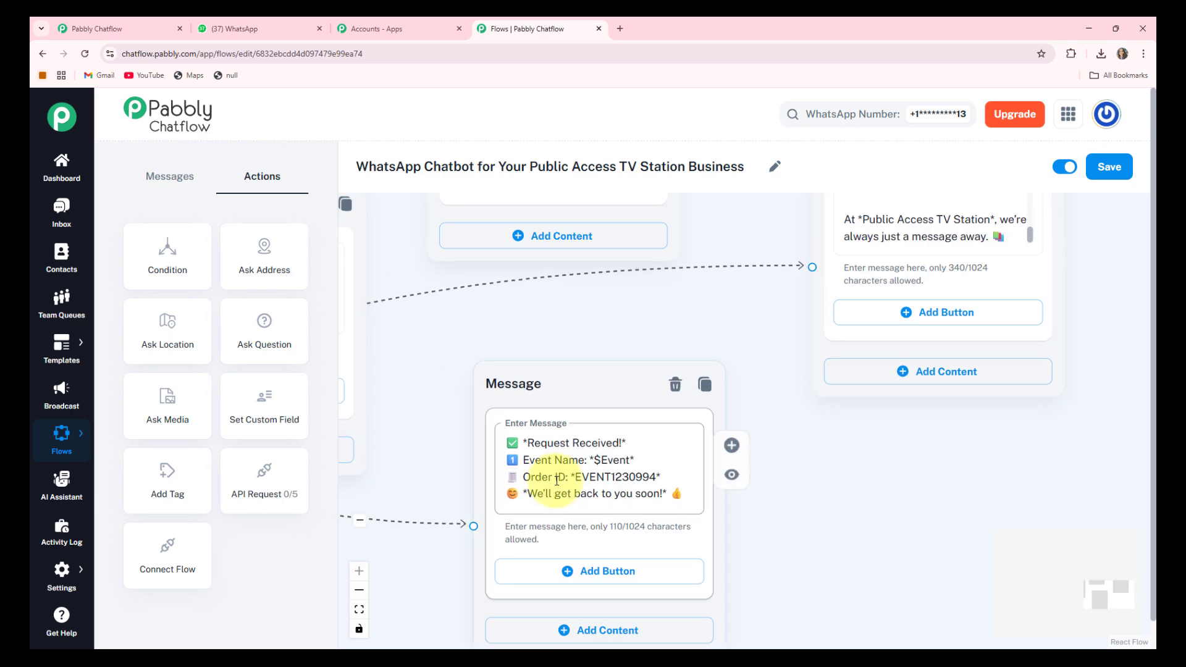
Switch back to WhatsApp and test the Show Schedule branch with Today's Schedule and Weekly Schedule
key("ctrl+2")
scroll(490, 317, "up", 3)
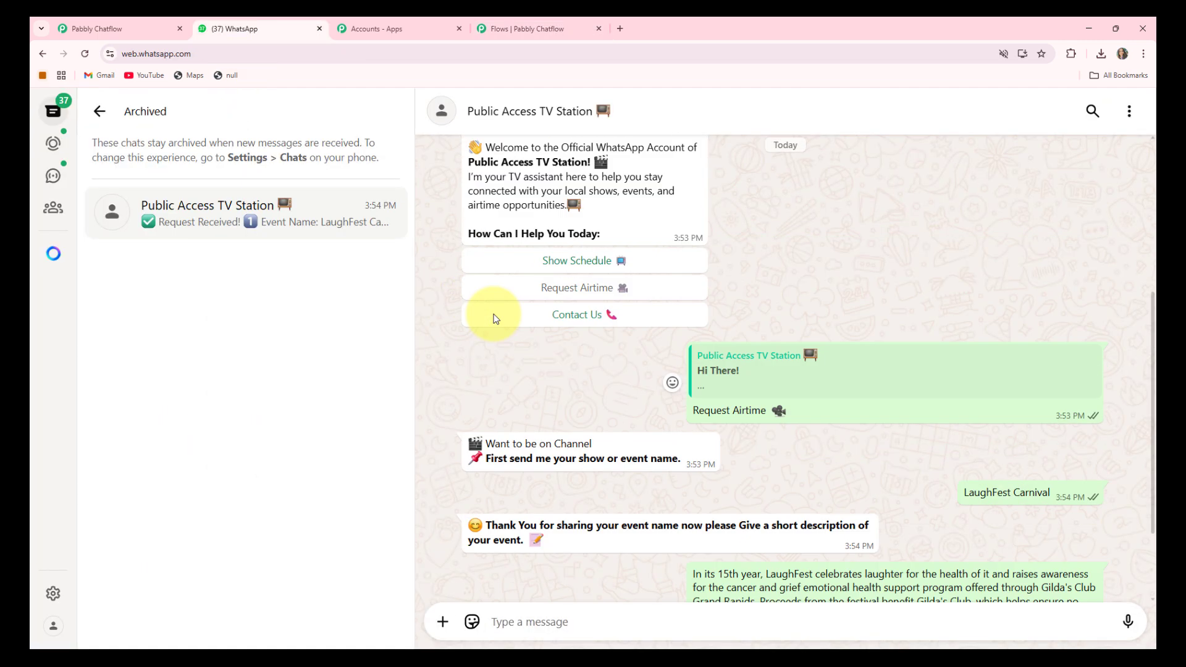
left_click(576, 320)
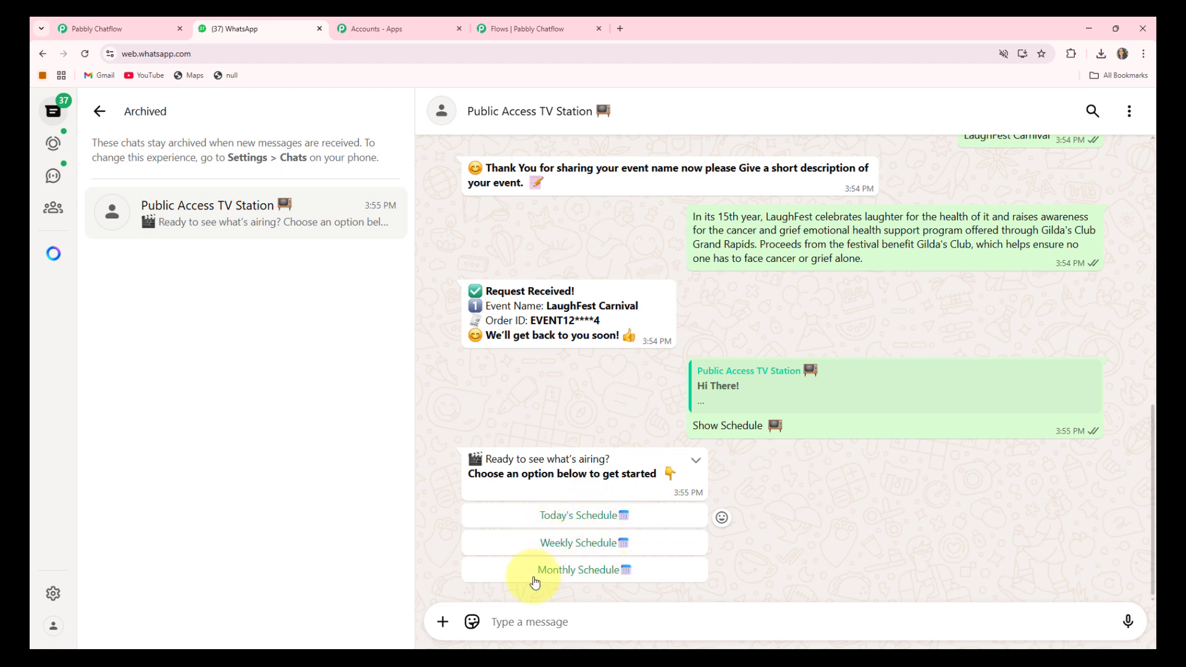
left_click(572, 517)
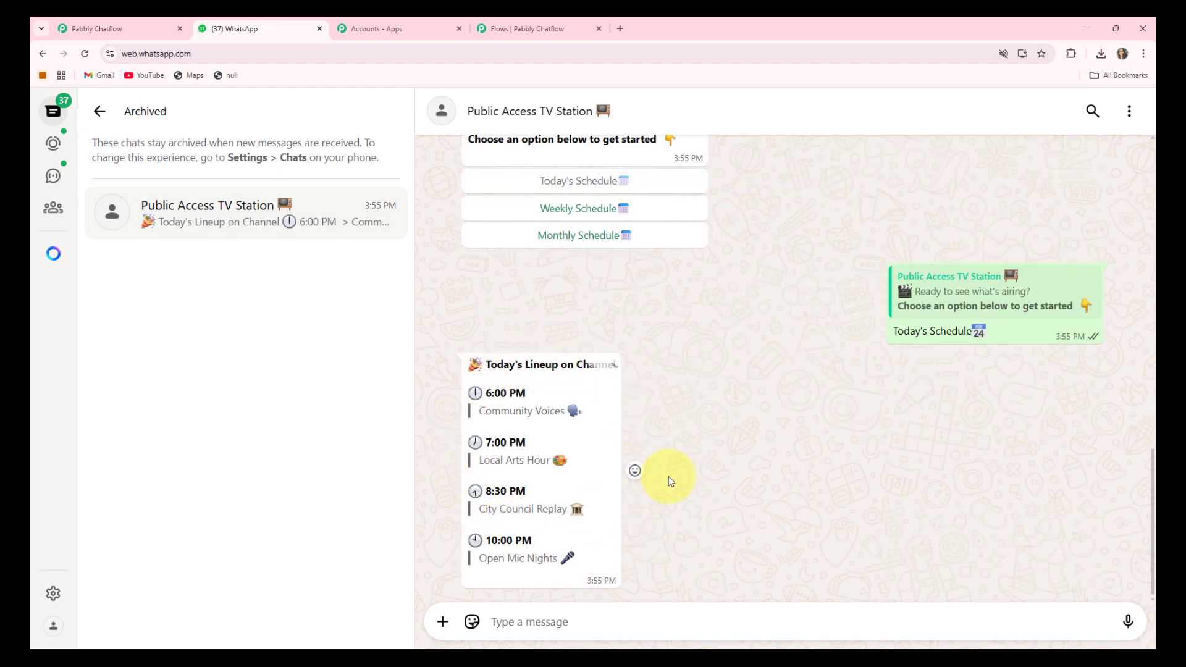
scroll(623, 450, "up", 4)
left_click(588, 446)
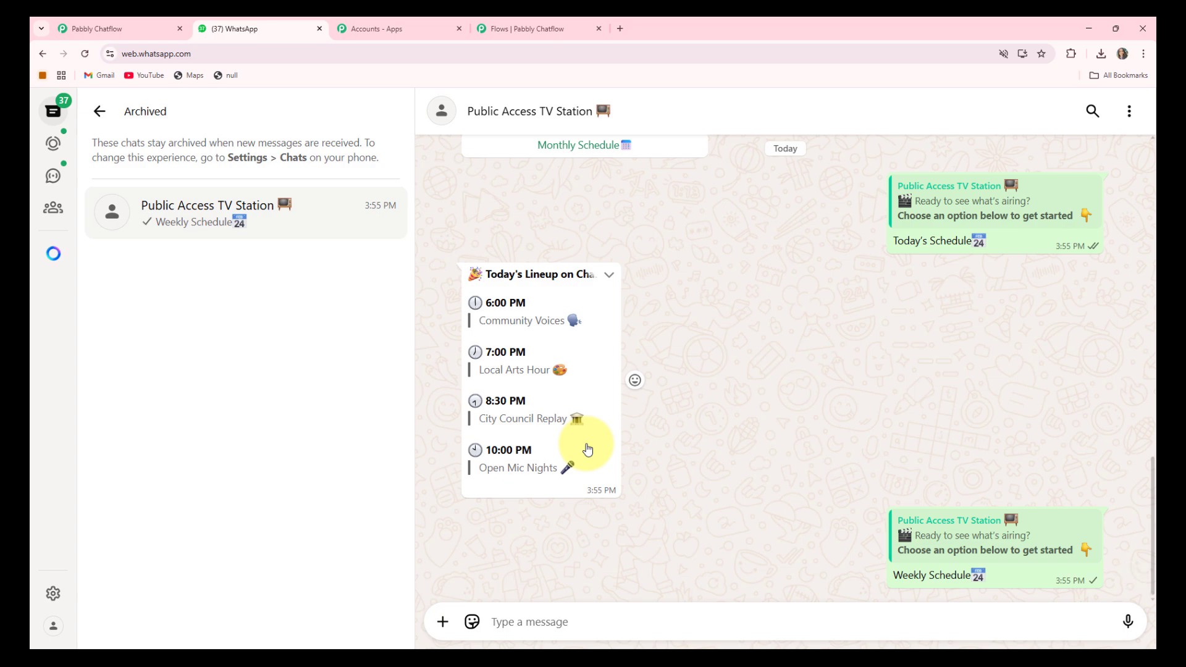
Return to the chatbot's welcome message and test its Contact Us option
scroll(648, 437, "up", 8)
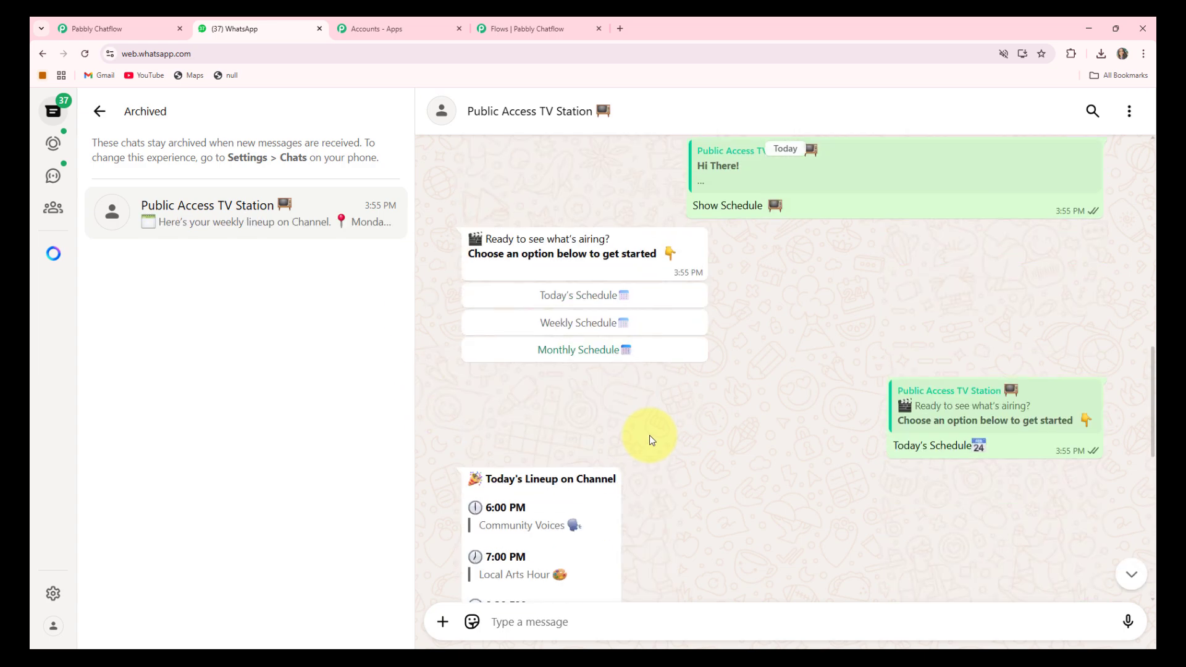
scroll(649, 436, "up", 10)
left_click(558, 500)
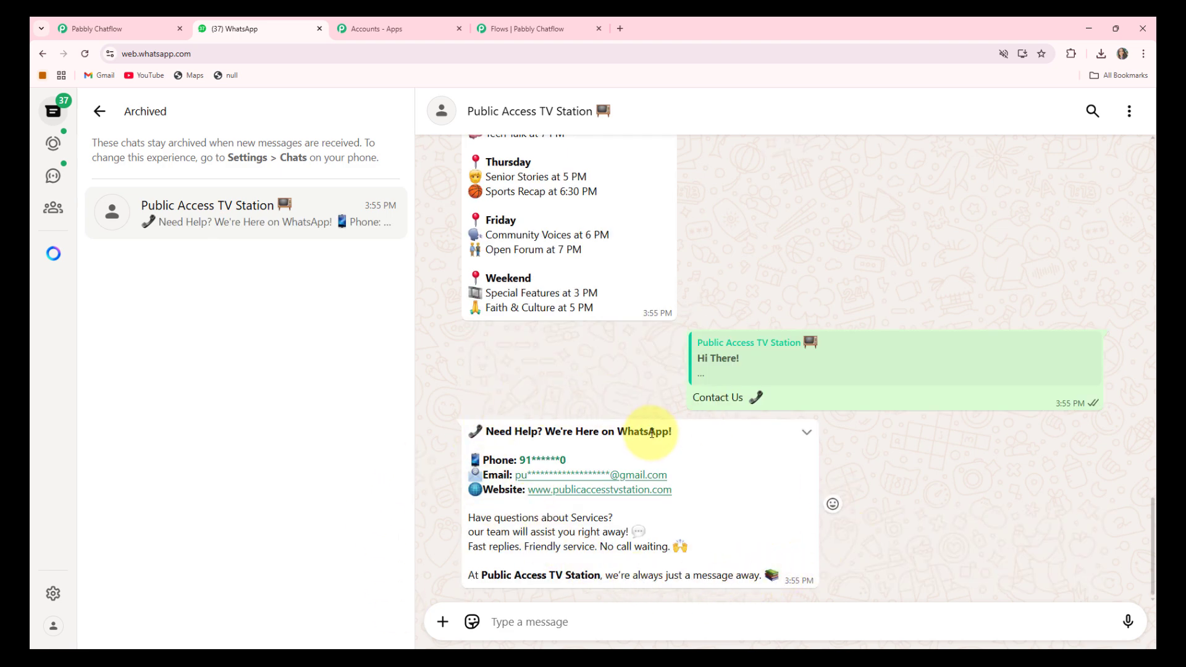
Review the whole test conversation, from the contact reply back through the schedule and airtime replies to the welcome message
scroll(609, 402, "up", 9)
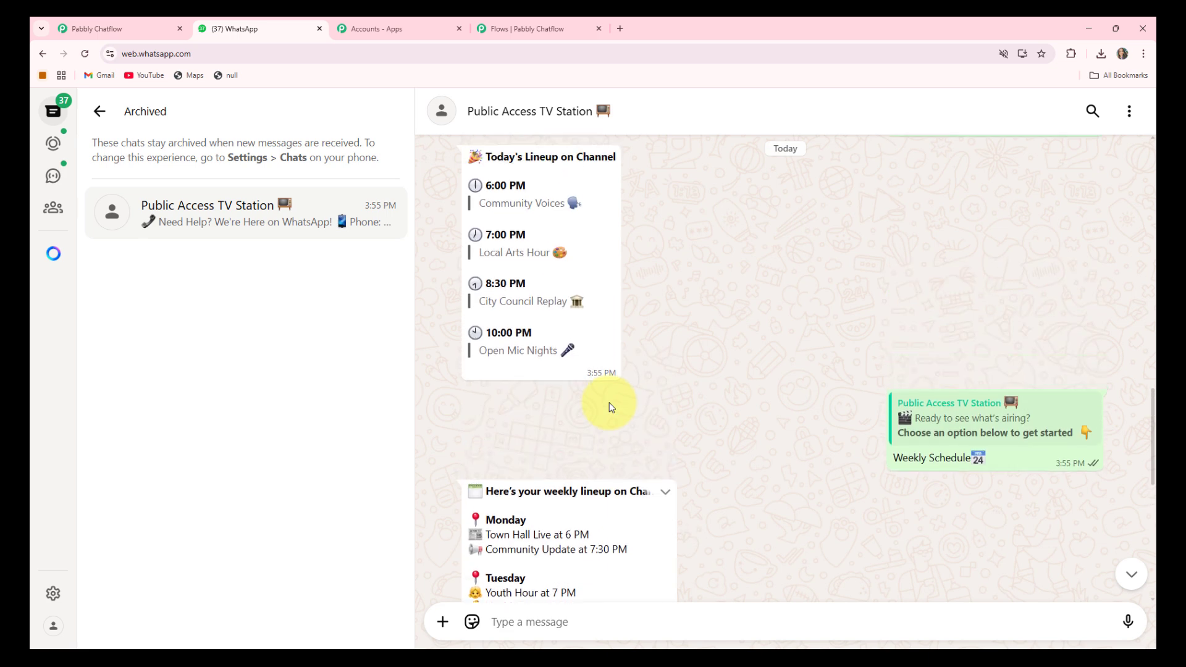
scroll(609, 405, "up", 4)
scroll(609, 406, "up", 3)
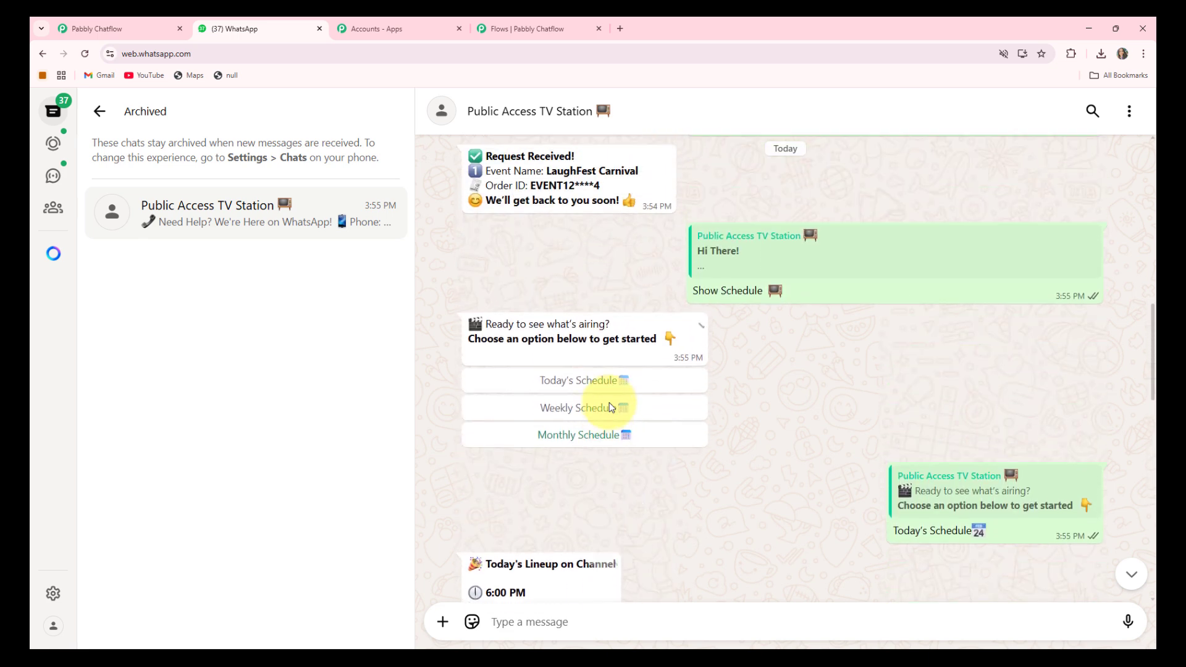
scroll(610, 408, "up", 4)
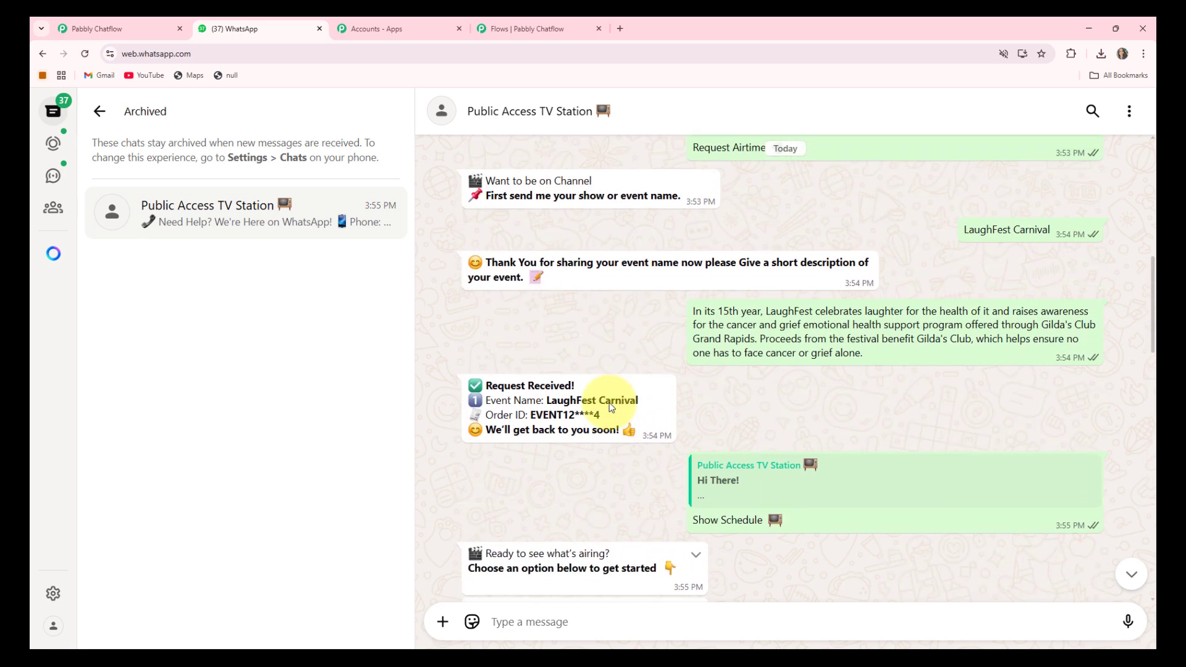
scroll(610, 407, "up", 2)
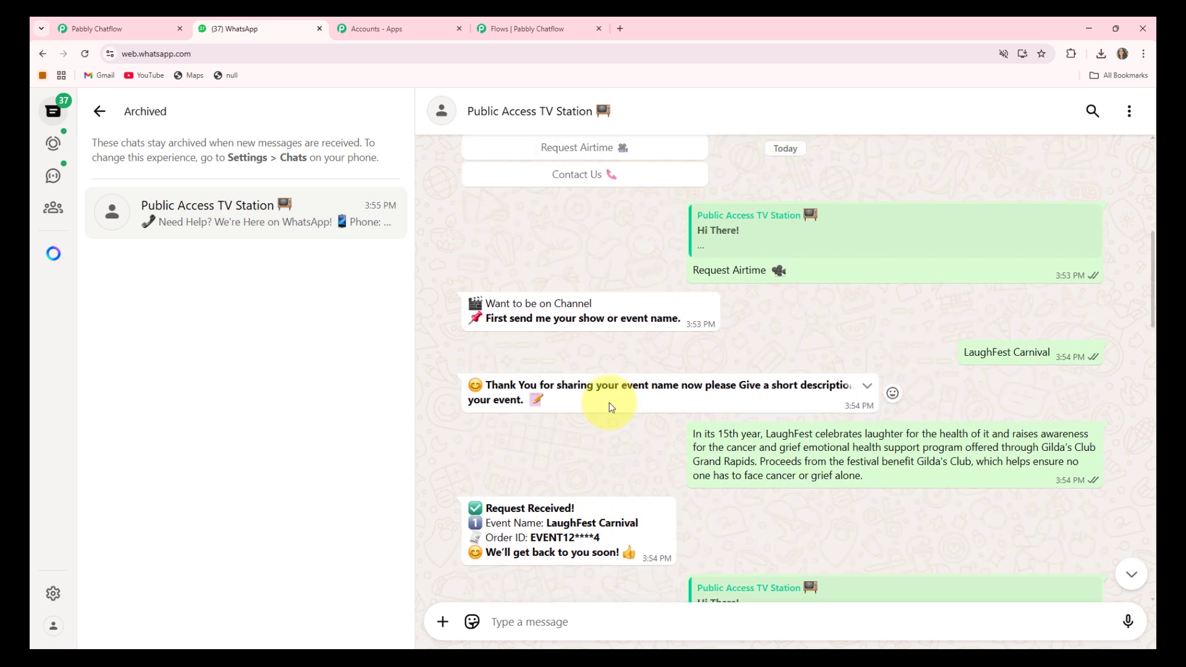
scroll(611, 407, "up", 5)
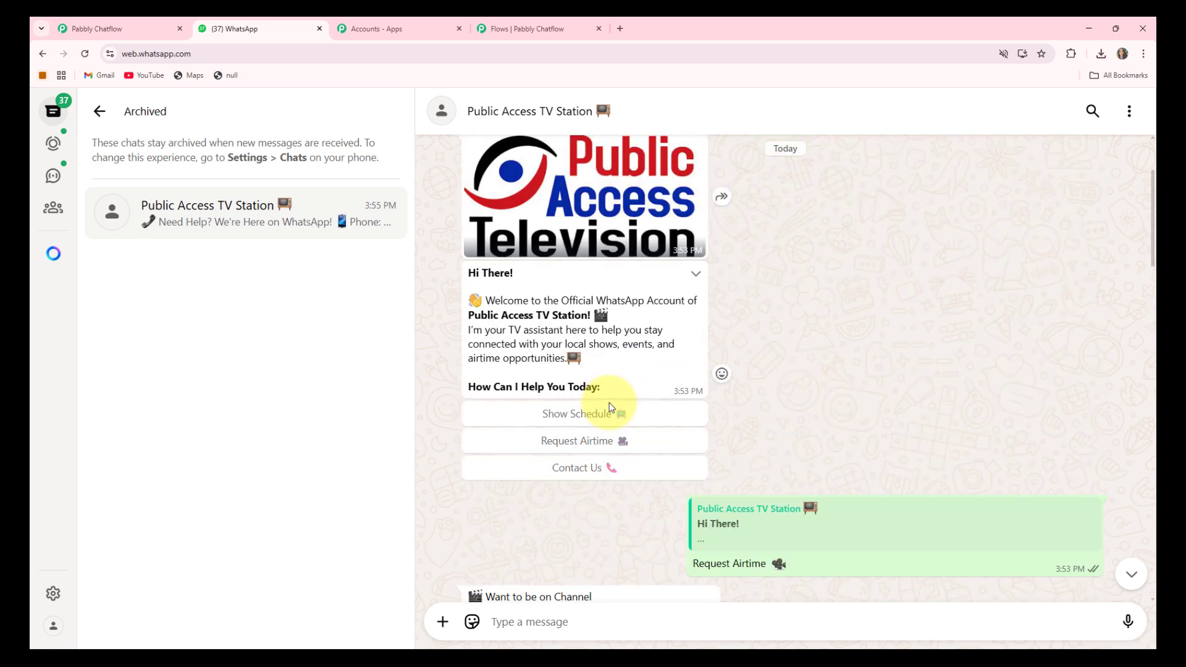
scroll(610, 408, "down", 2)
scroll(610, 407, "up", 2)
scroll(610, 407, "down", 1)
scroll(610, 406, "up", 1)
scroll(610, 407, "down", 5)
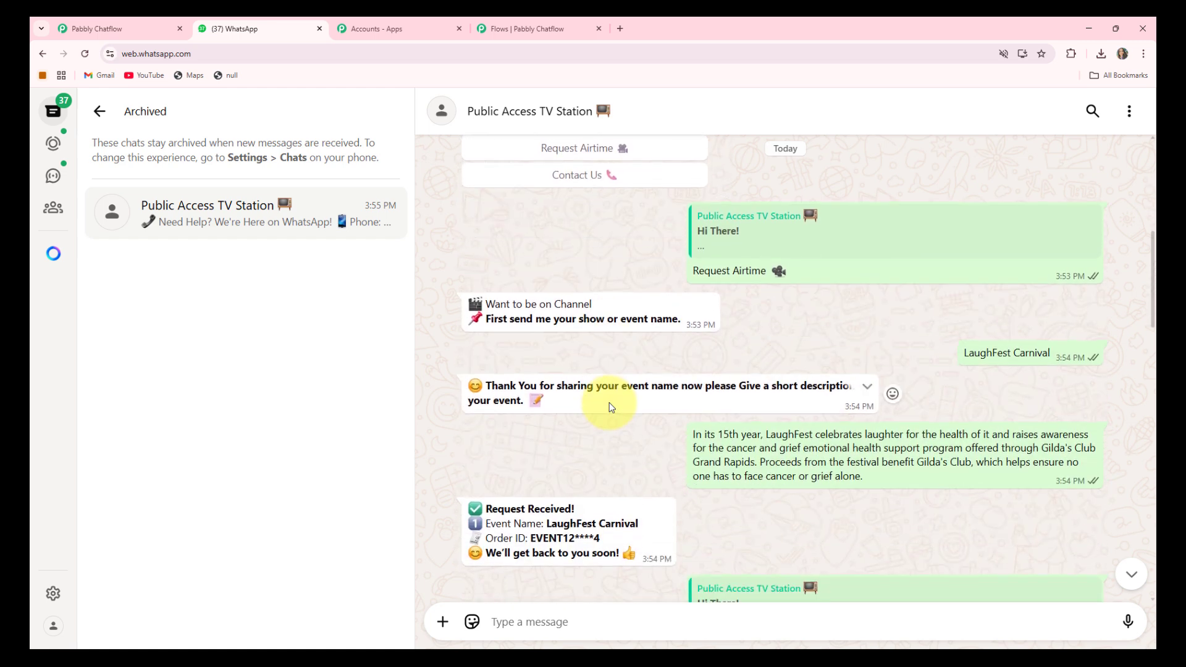
scroll(610, 408, "up", 2)
scroll(610, 407, "up", 1)
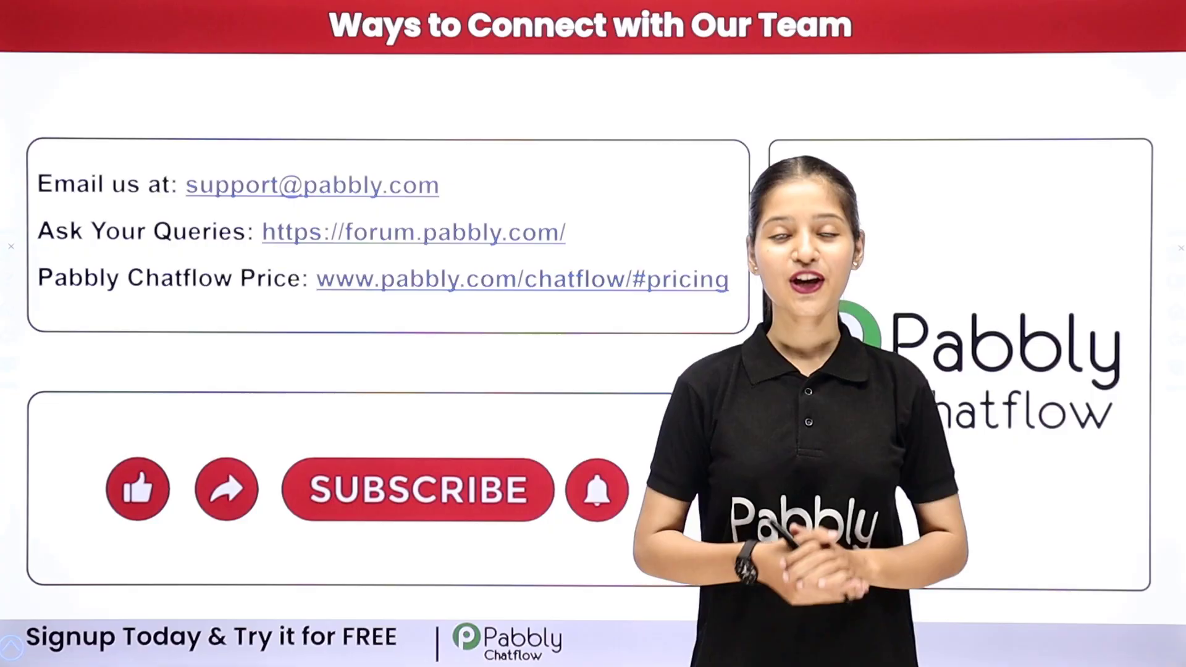